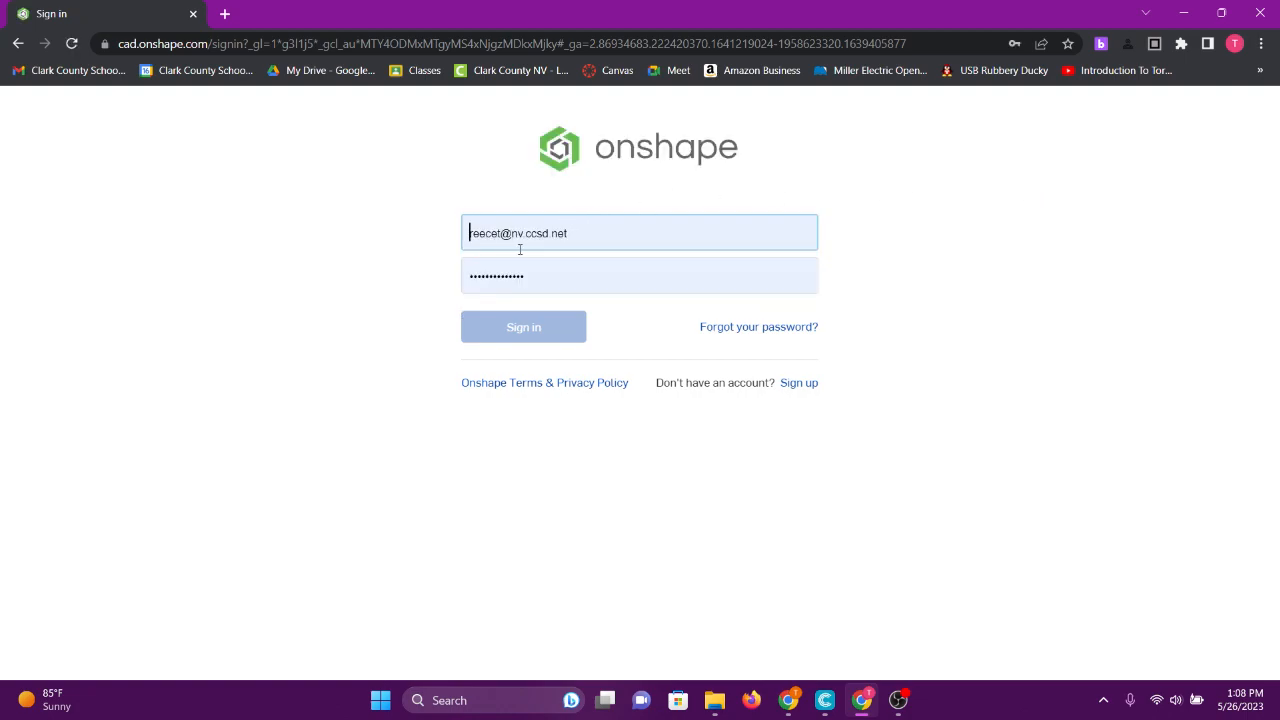
- Sign in to Onshape using the saved school login from Chrome's password suggestions
left_click_drag(586, 235, 417, 251)
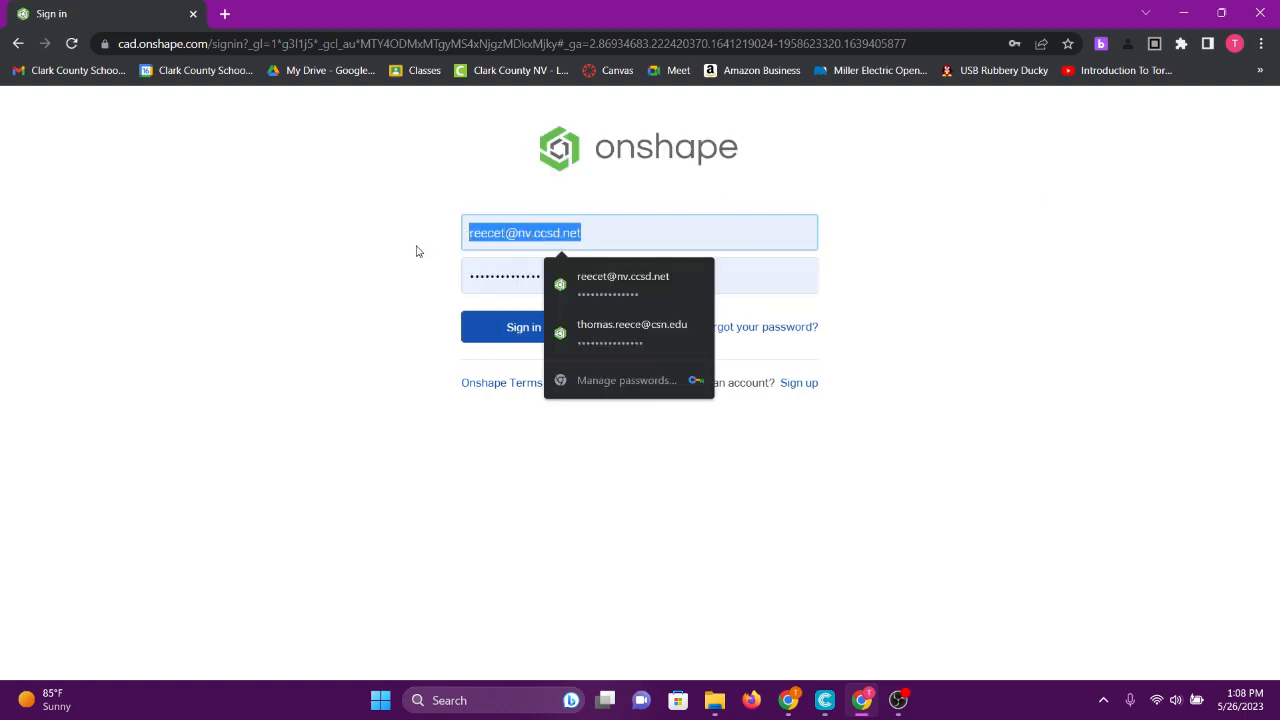
left_click(406, 252)
left_click(566, 269)
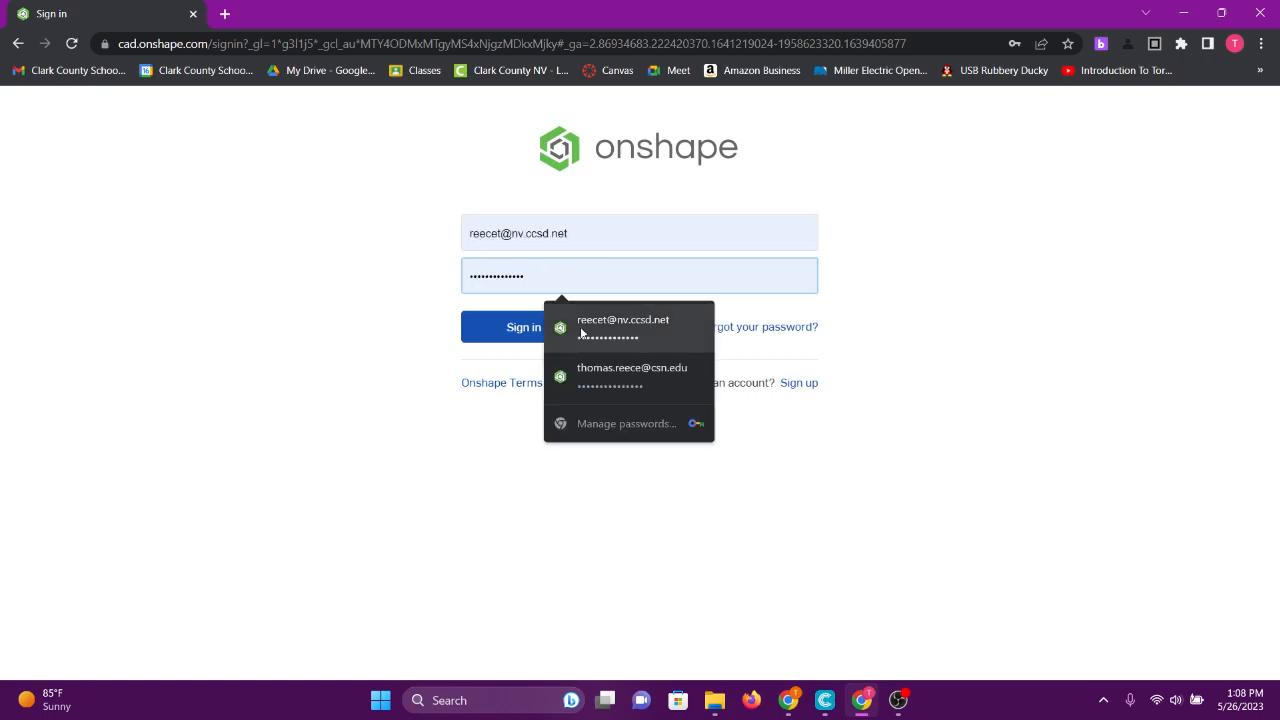
left_click(389, 351)
left_click(537, 335)
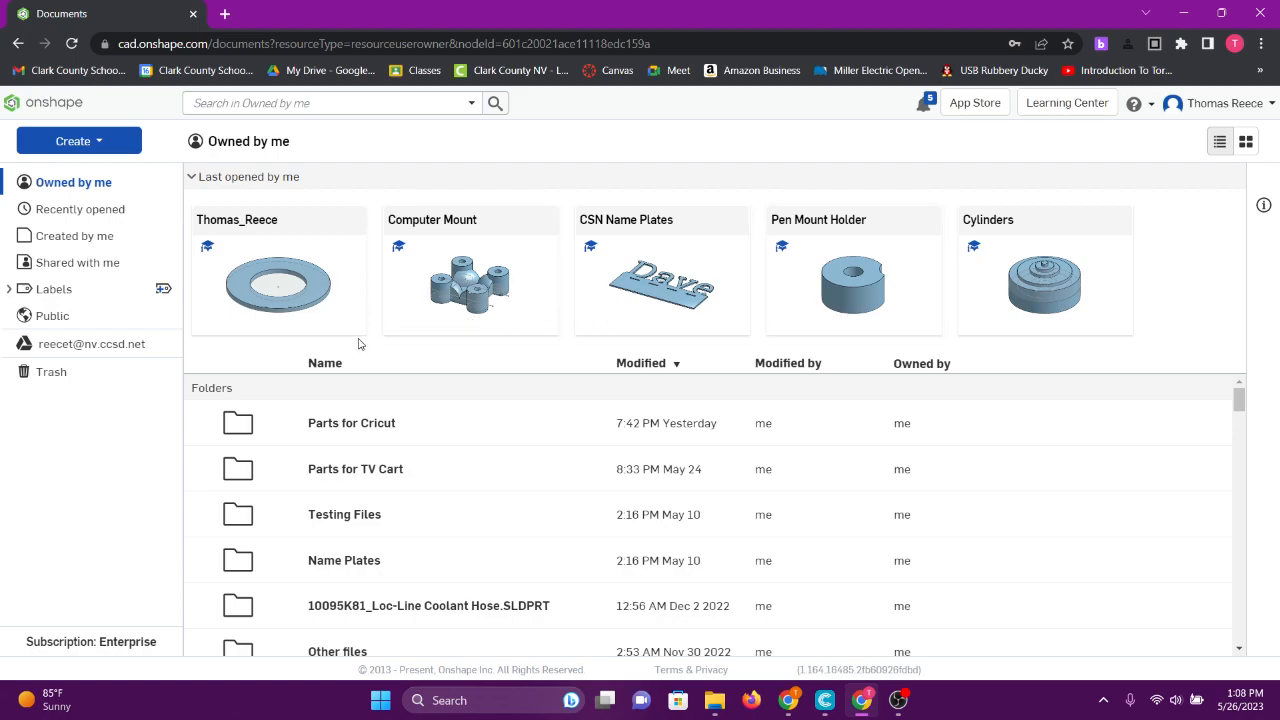
- Scroll the documents page and view the Recently opened, Created by me and Shared with me lists
scroll(393, 480, "down", 3)
scroll(393, 518, "down", 10)
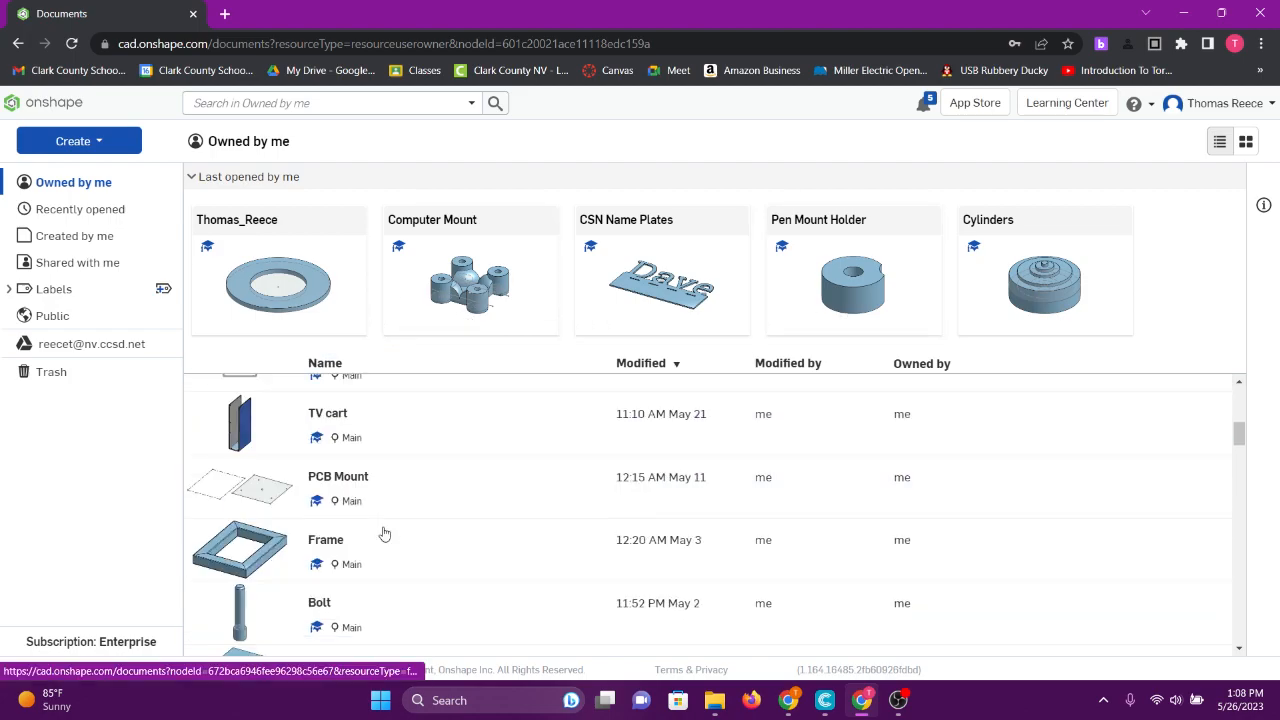
scroll(375, 515, "up", 8)
scroll(385, 505, "up", 10)
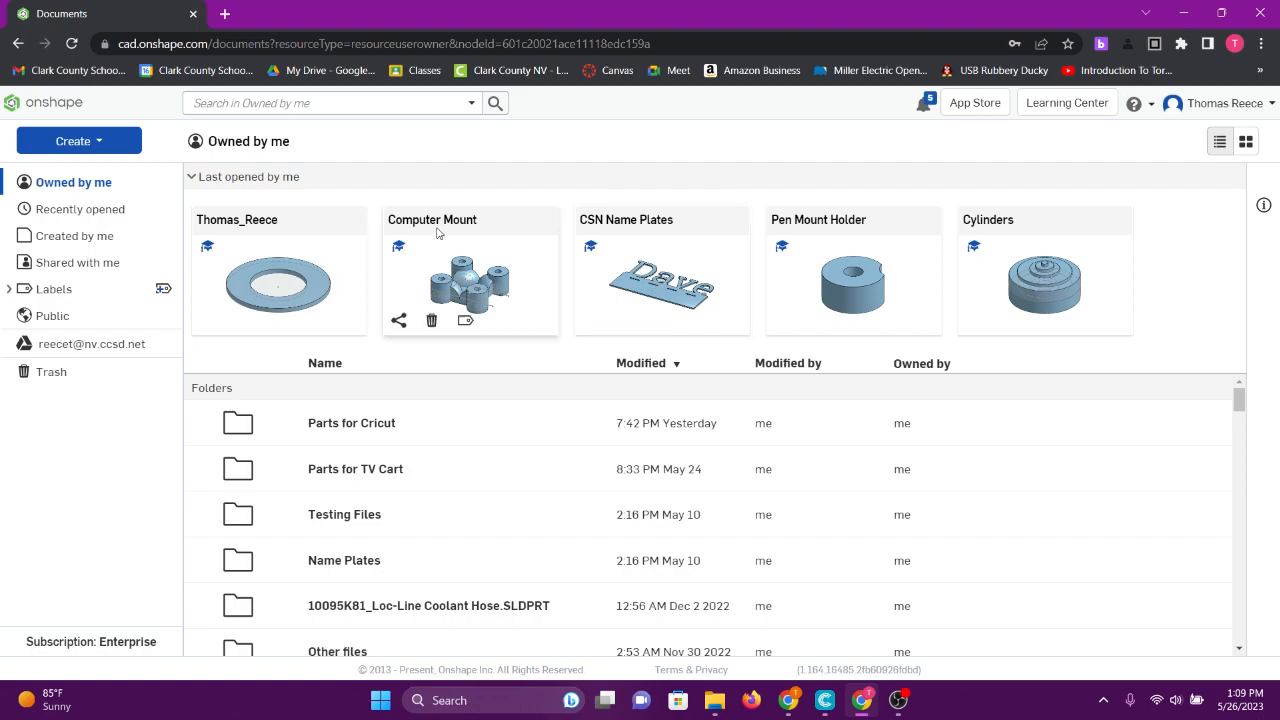
left_click(75, 211)
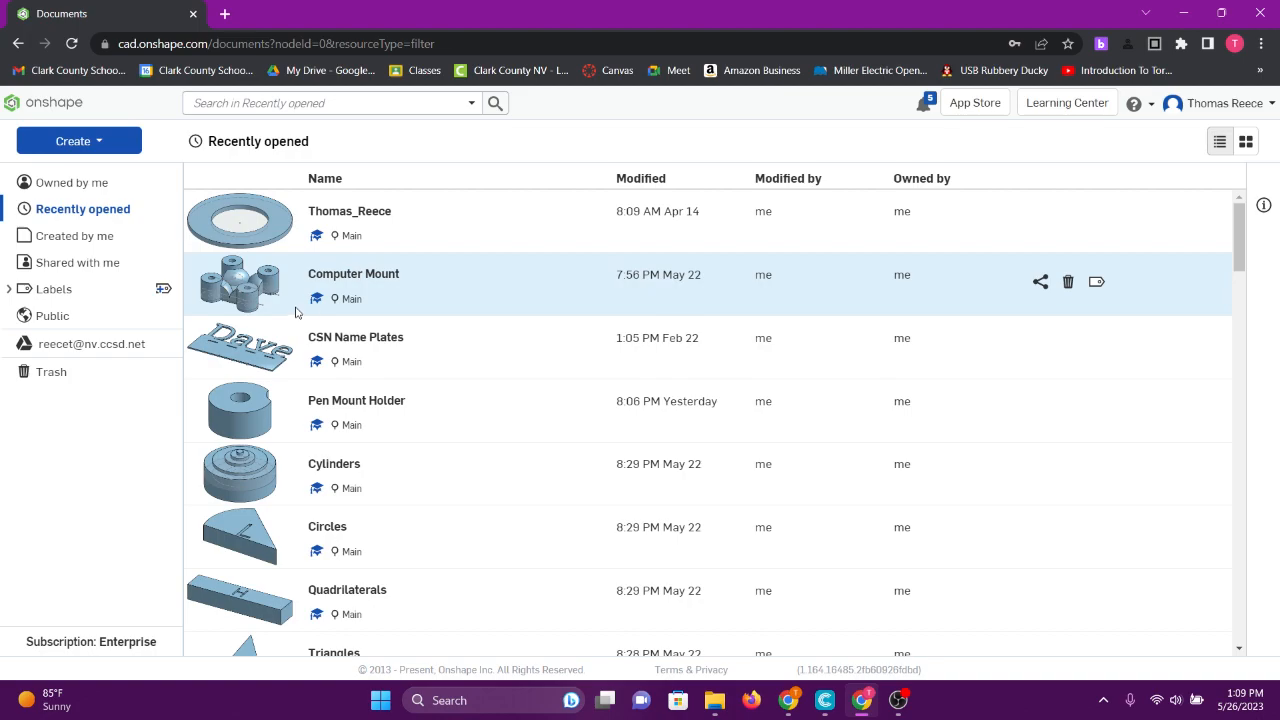
left_click(100, 238)
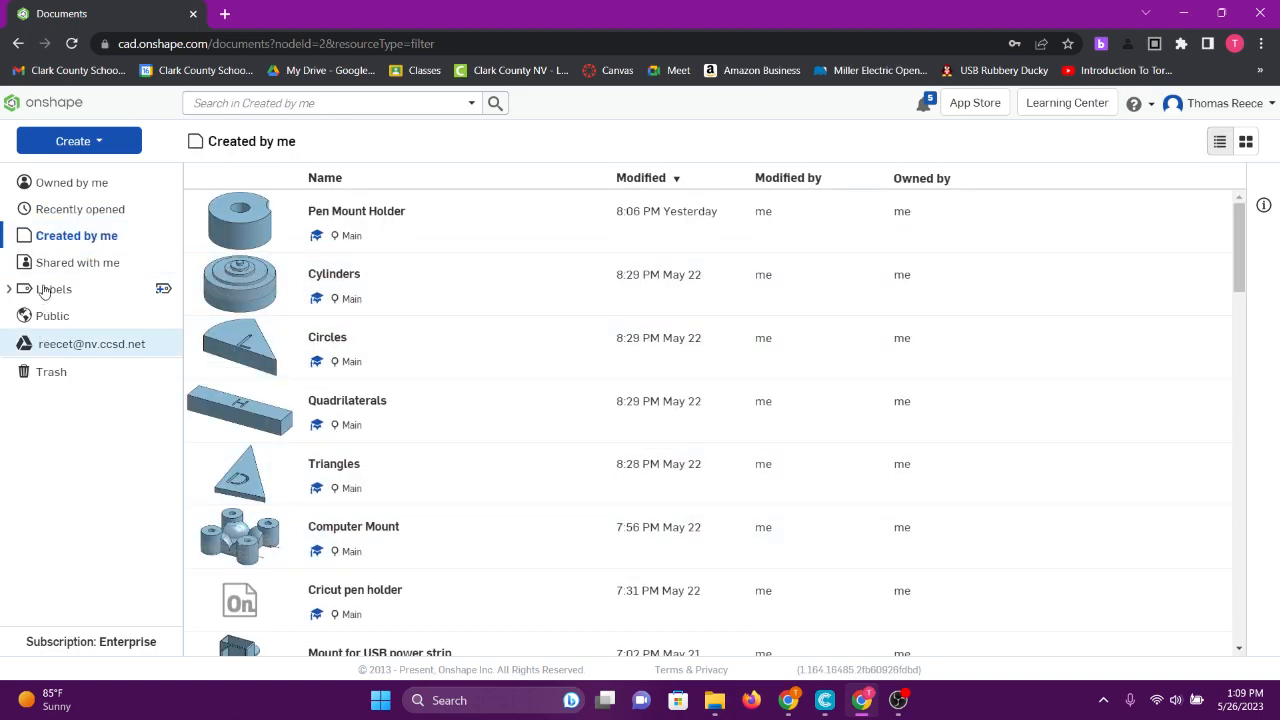
left_click(60, 262)
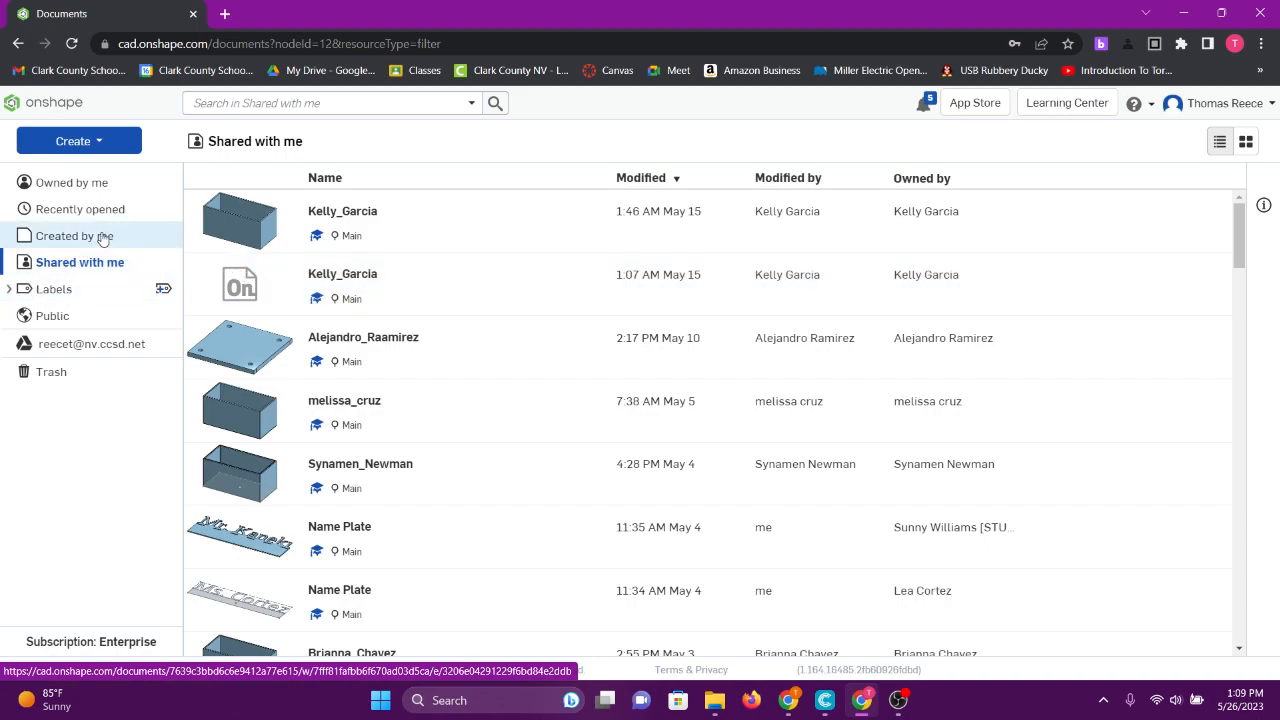
- Browse the Public documents, return to Owned by me, and show the Create choices
left_click(55, 316)
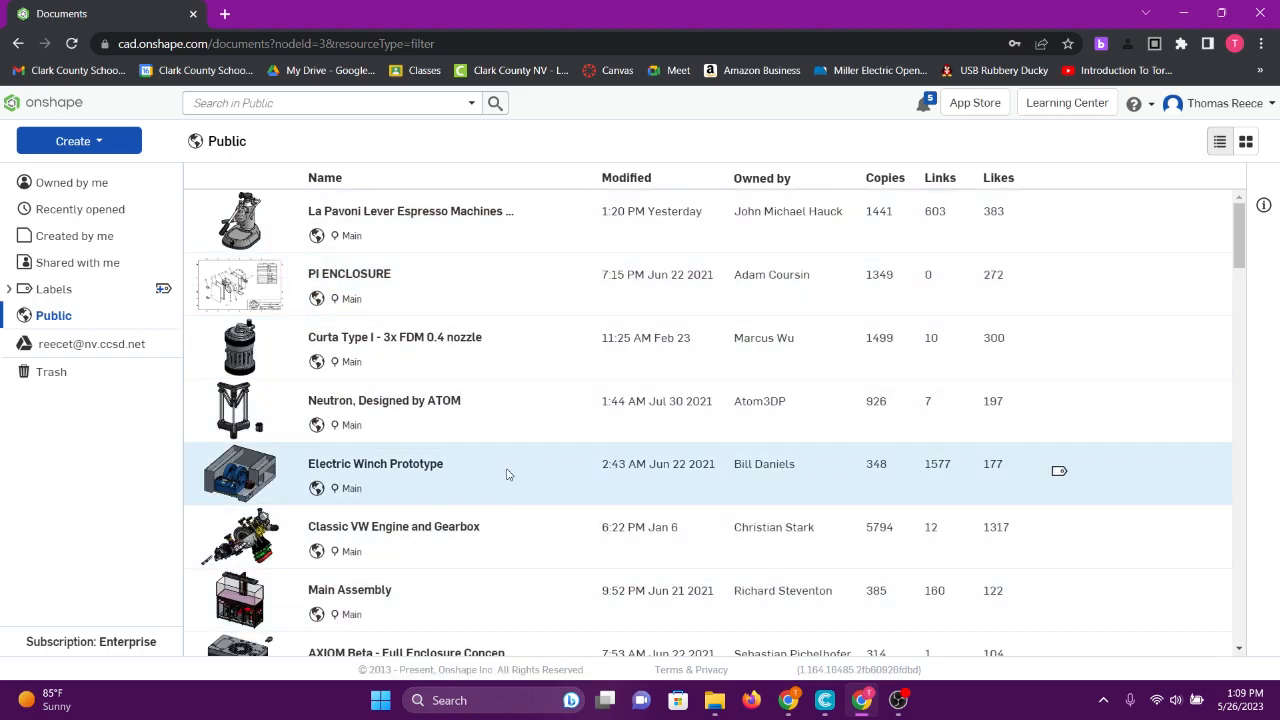
scroll(507, 475, "down", 10)
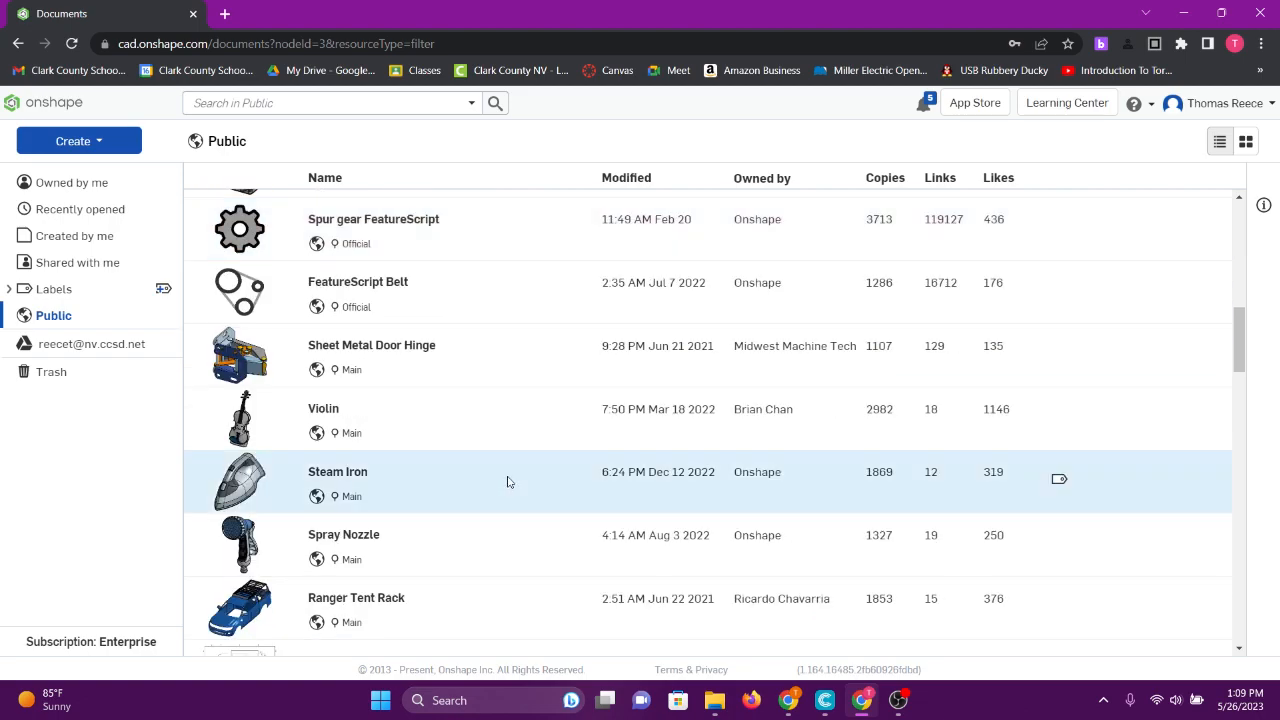
scroll(510, 478, "up", 10)
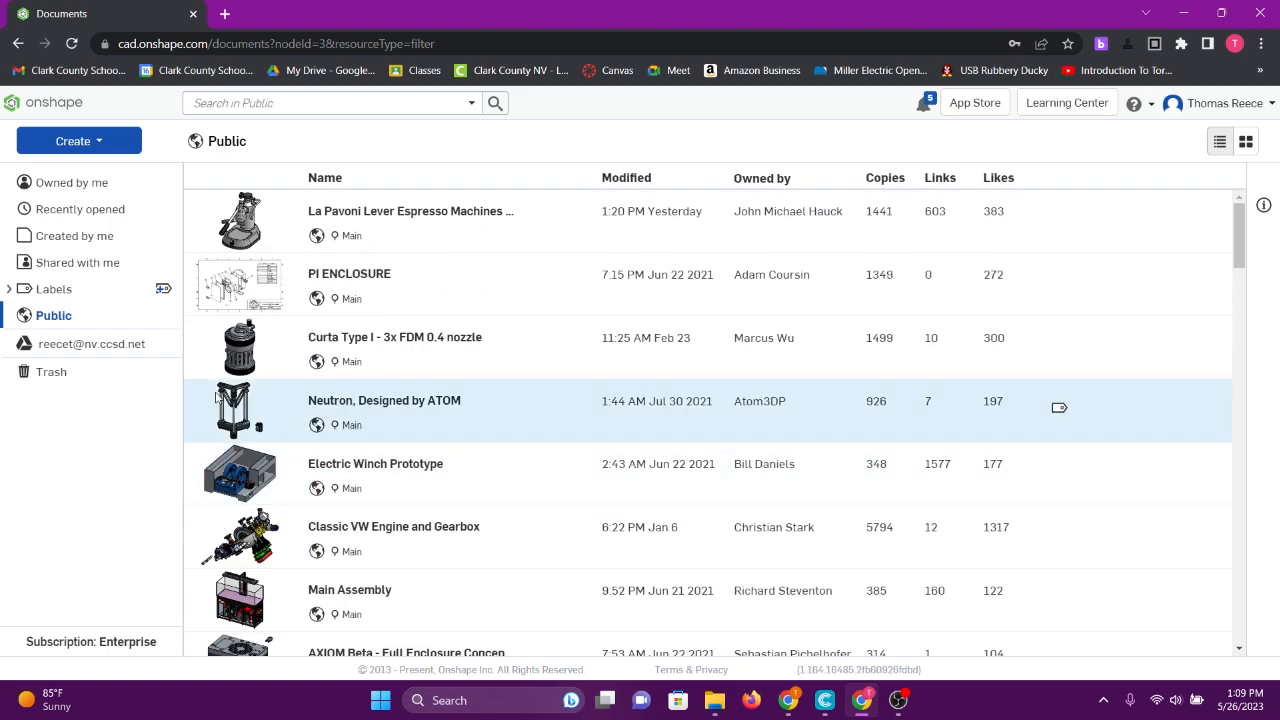
left_click(32, 192)
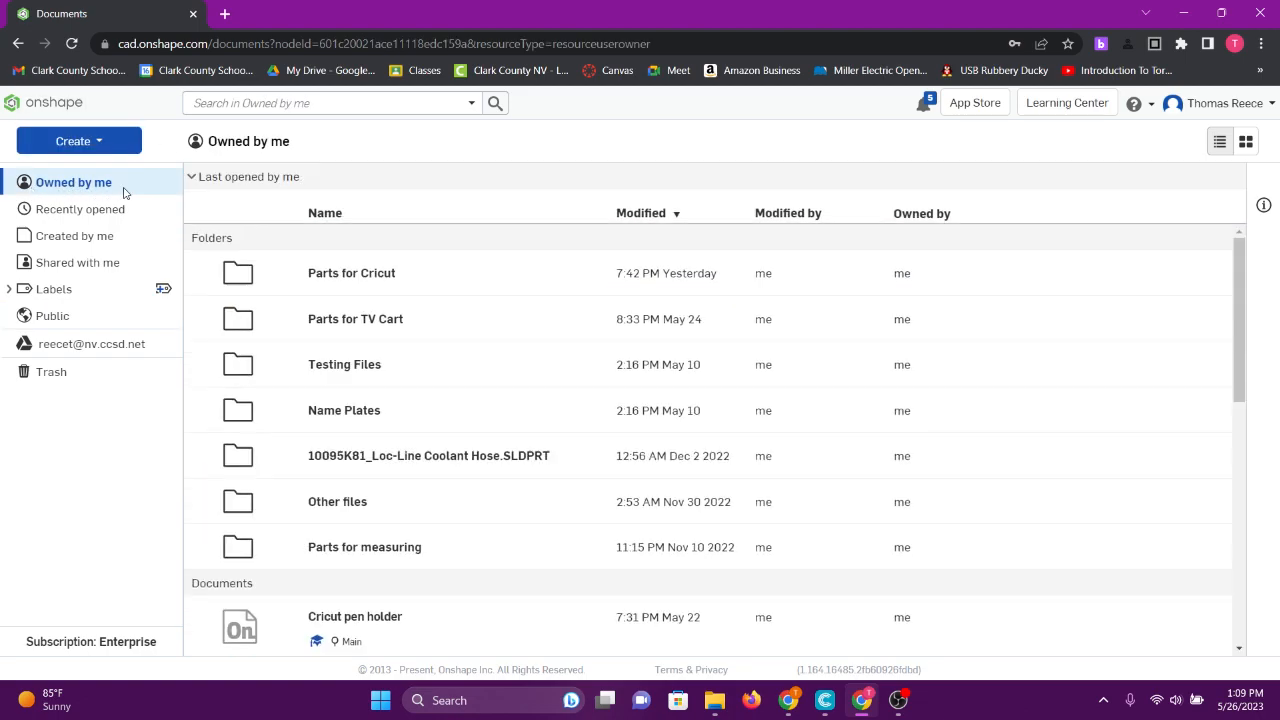
left_click(97, 143)
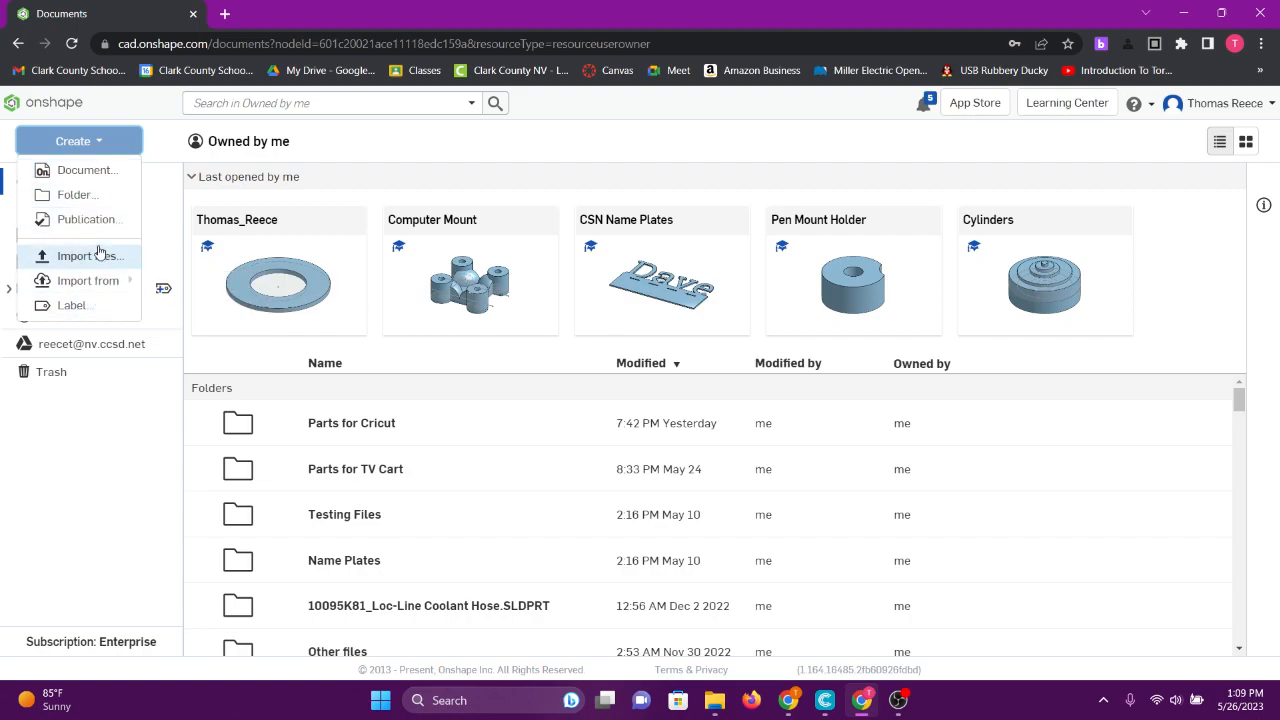
- Close the Create choices and look over the My account profile page
left_click(92, 146)
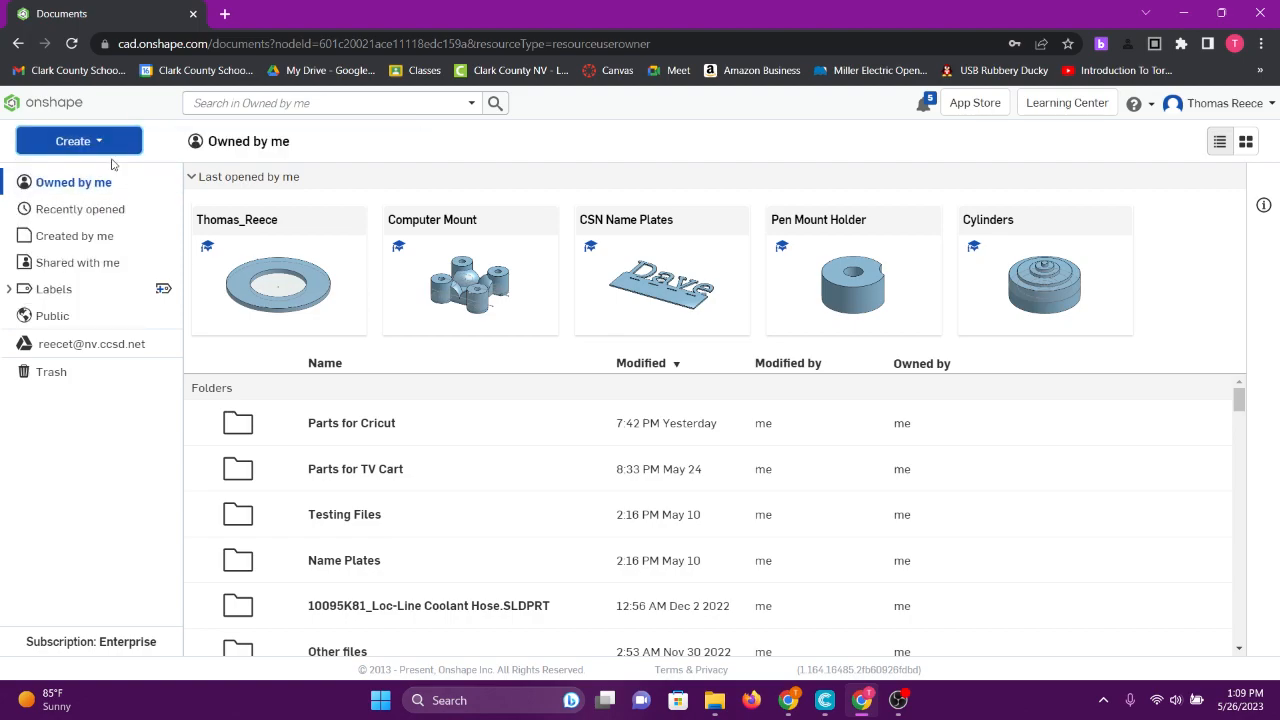
left_click(1228, 105)
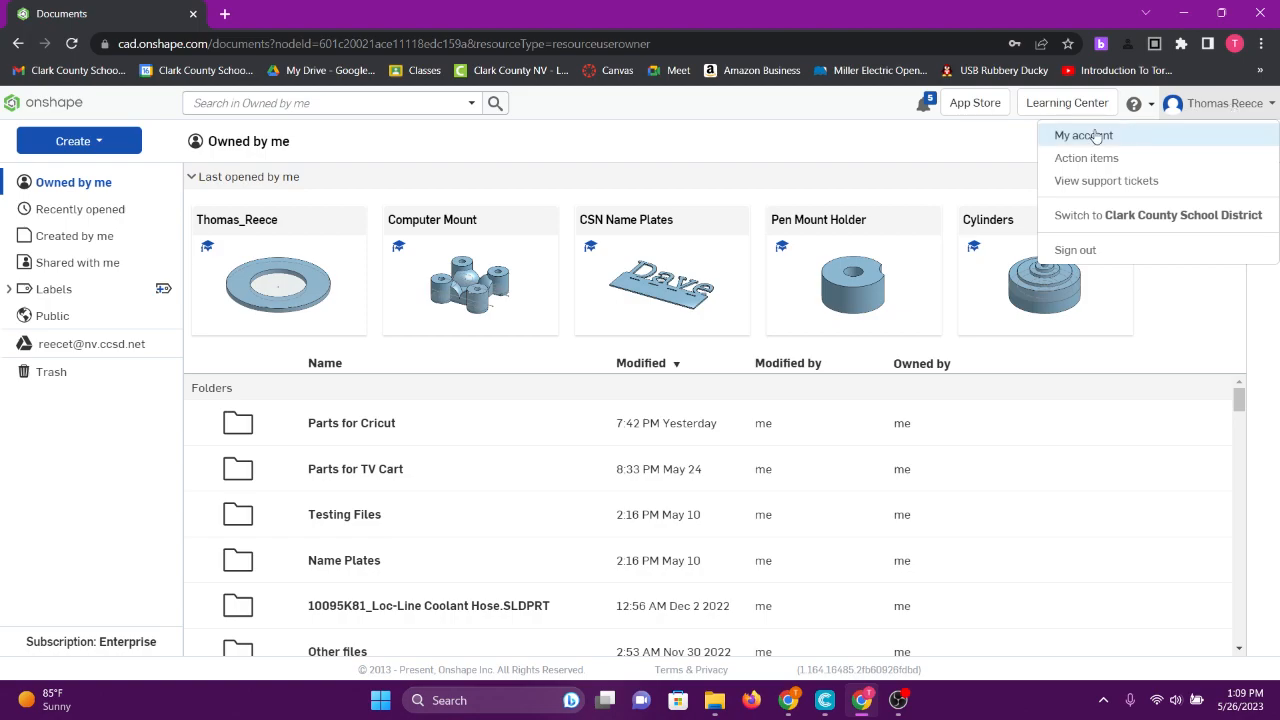
left_click(1083, 136)
scroll(554, 323, "down", 4)
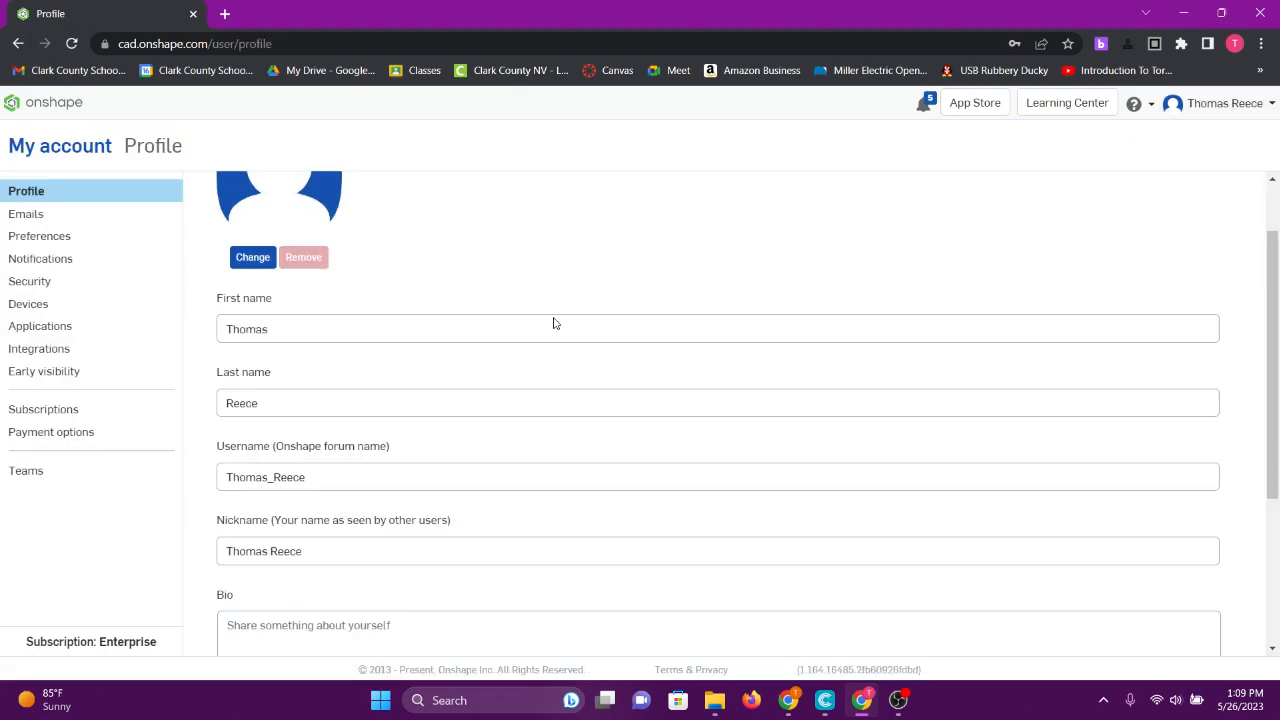
scroll(556, 323, "up", 3)
scroll(559, 318, "up", 1)
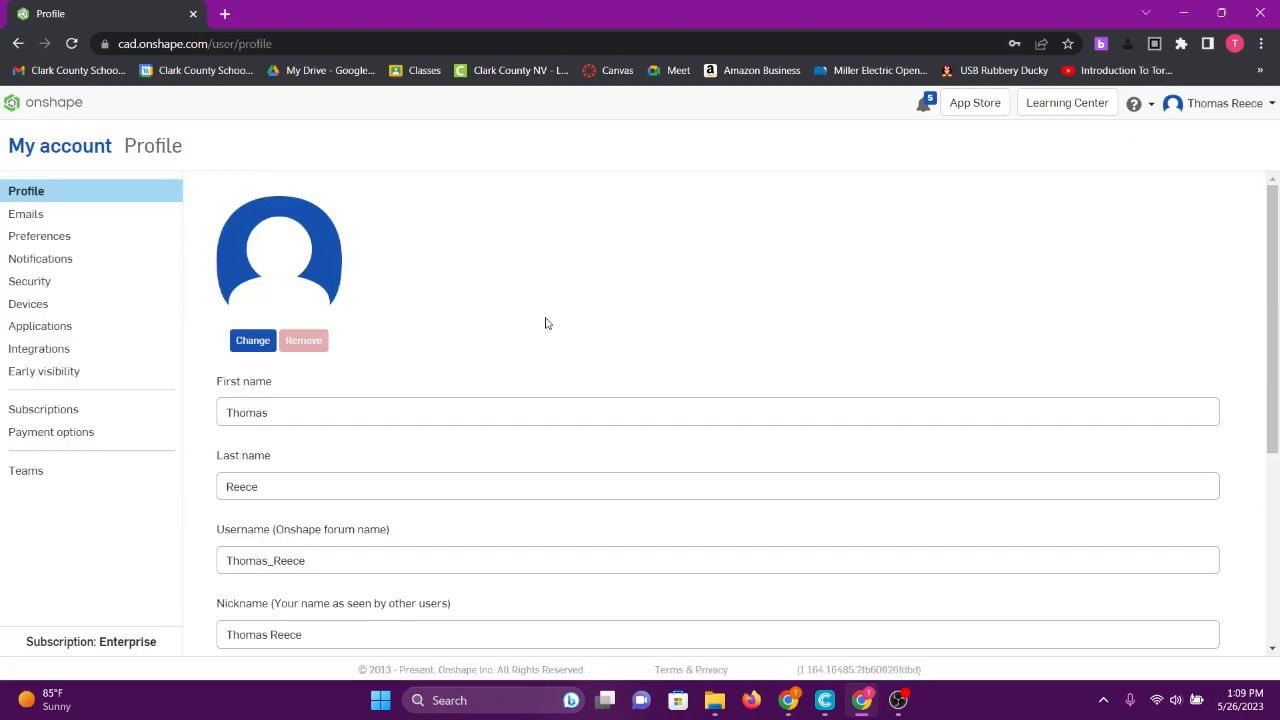
- Switch to the Clark County School District enterprise and confirm signing out
left_click(1208, 110)
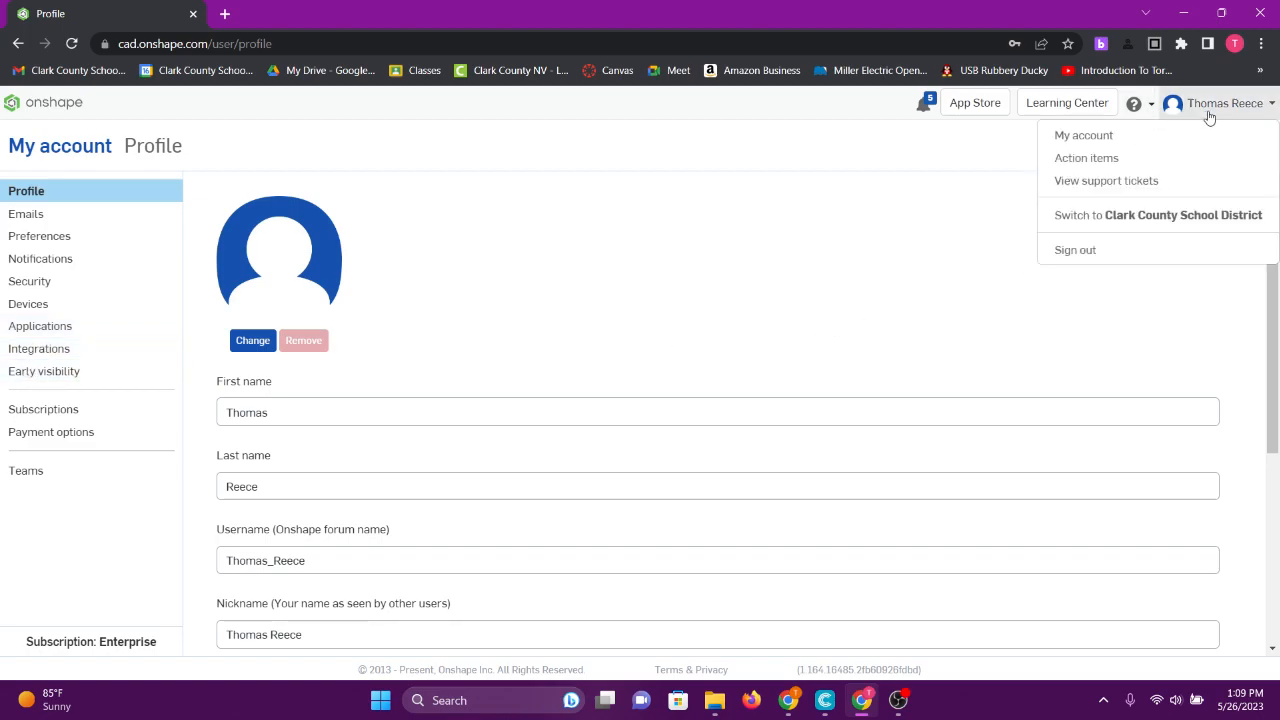
left_click(1210, 217)
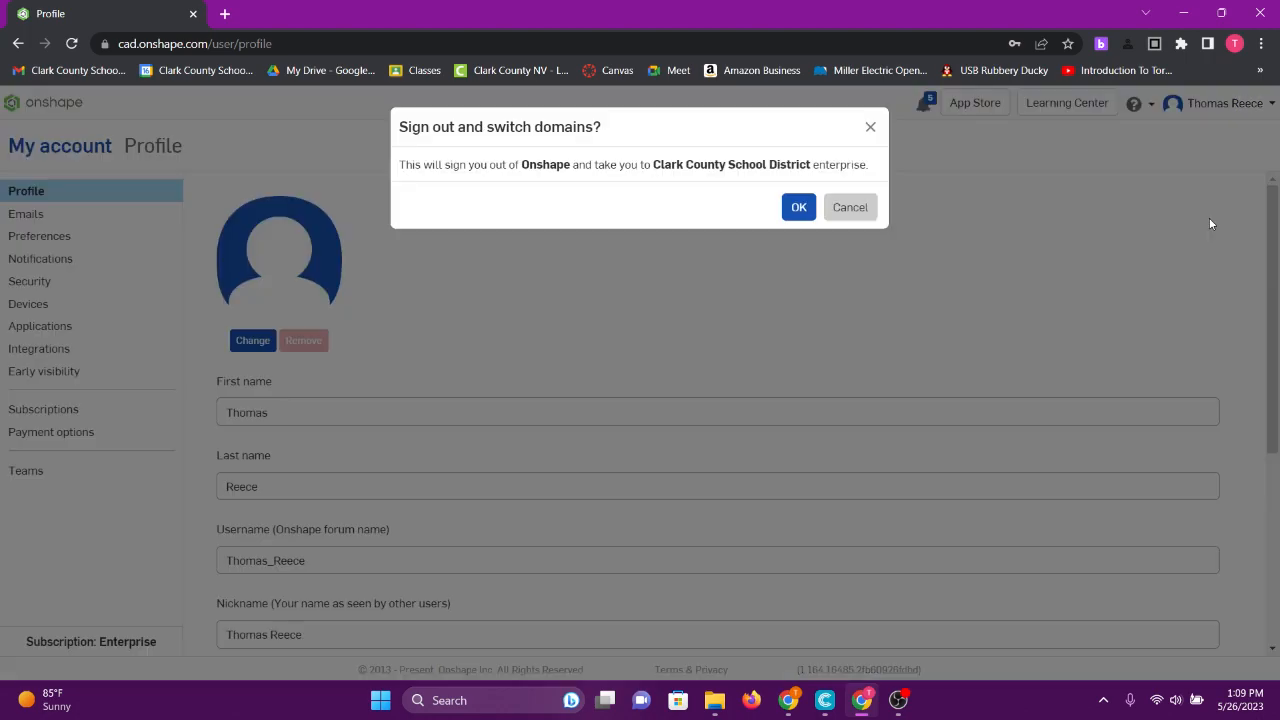
left_click(799, 207)
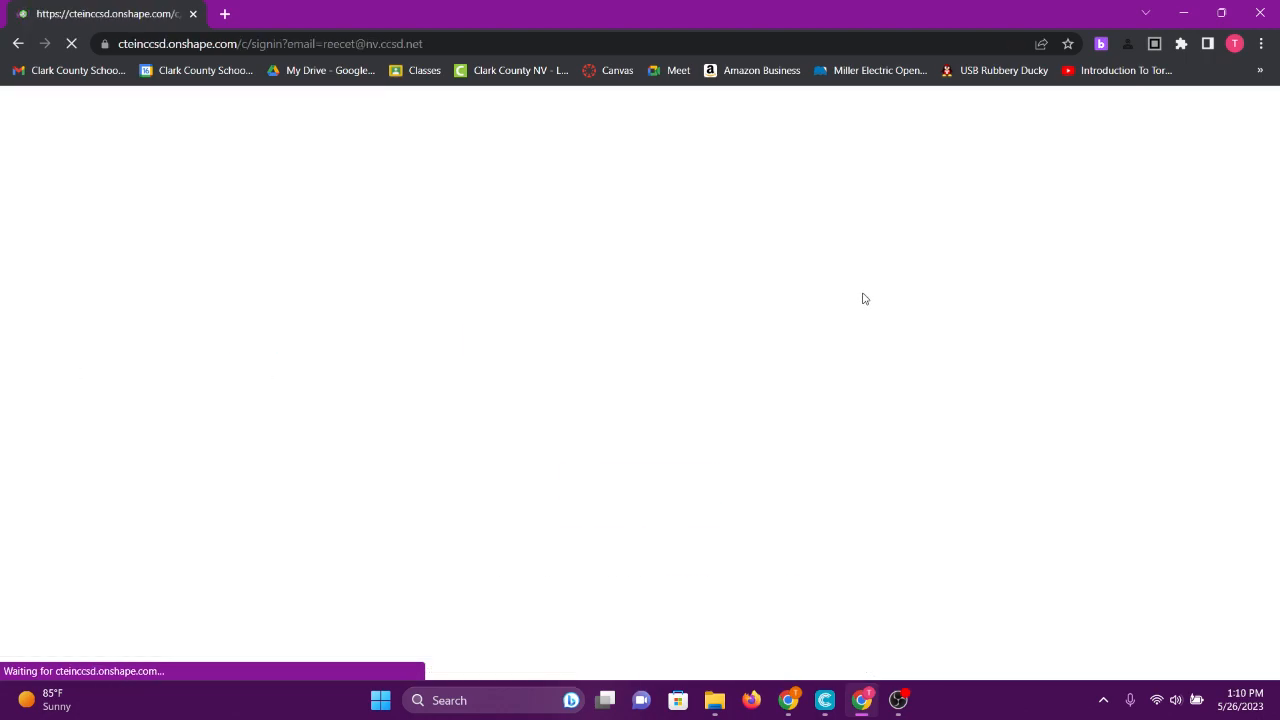
- Sign in to the school enterprise and view its activity, documents list and analytics reports
left_click(526, 403)
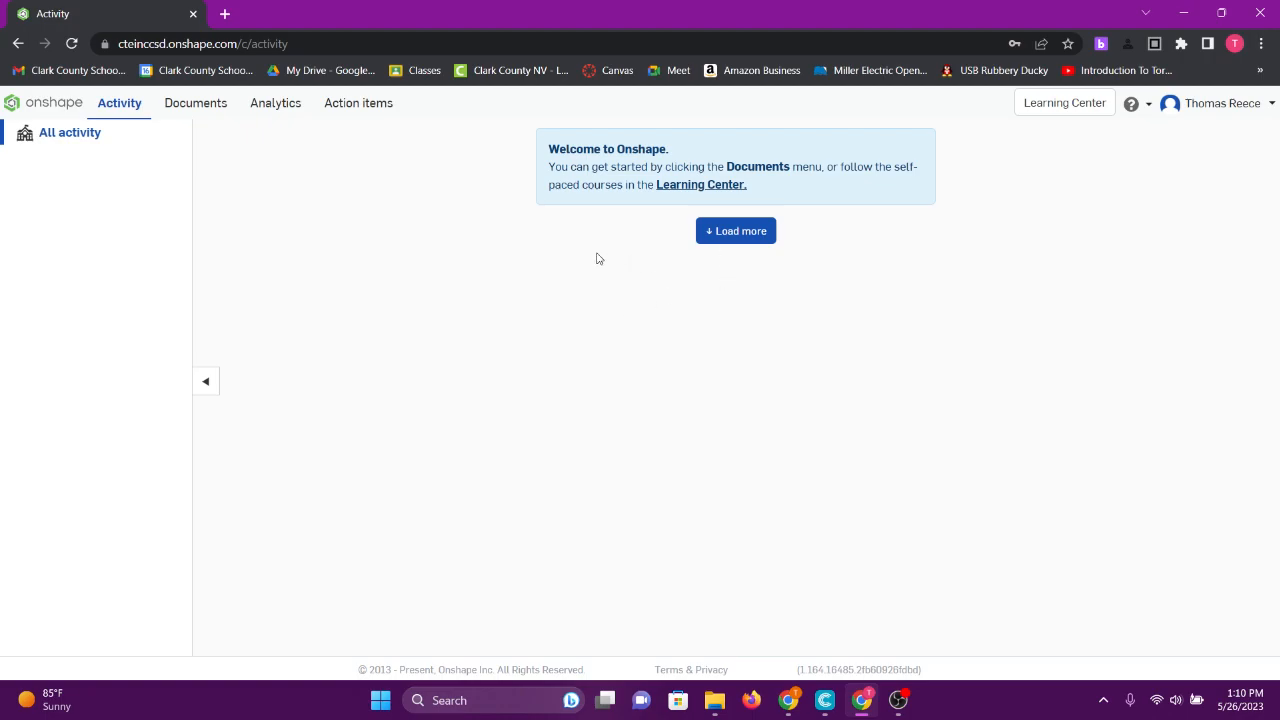
left_click(53, 140)
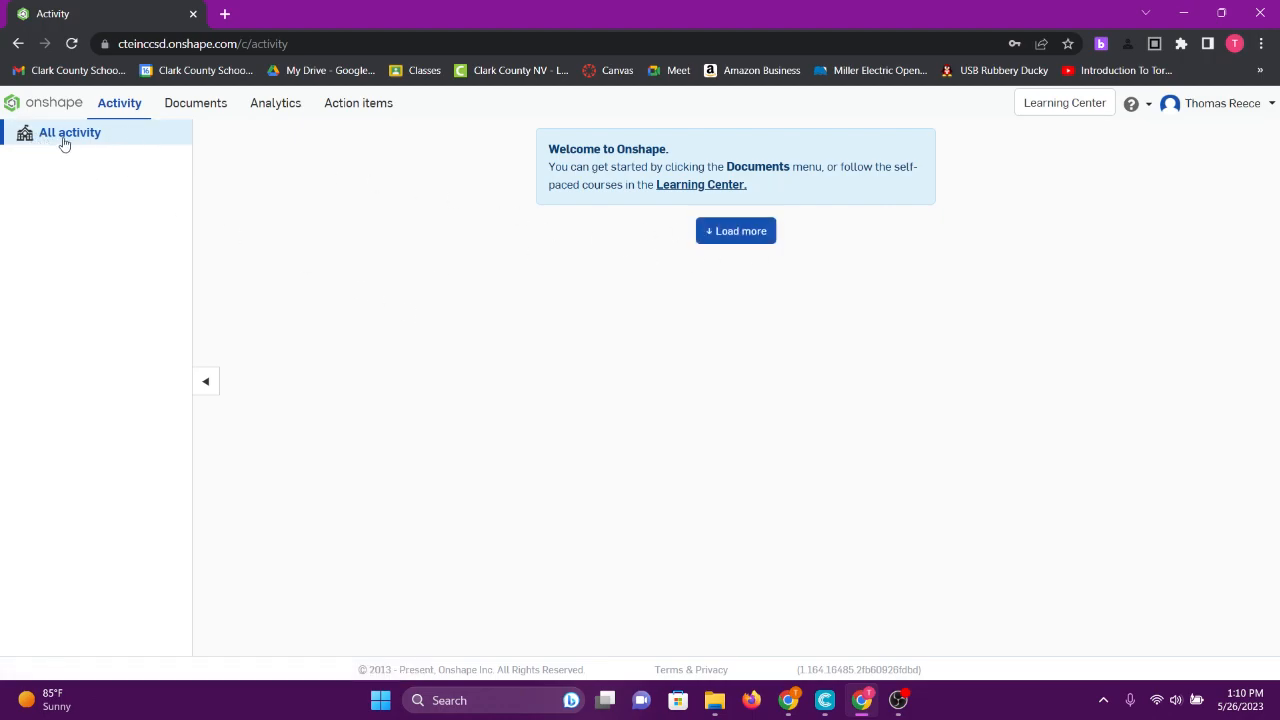
left_click(188, 106)
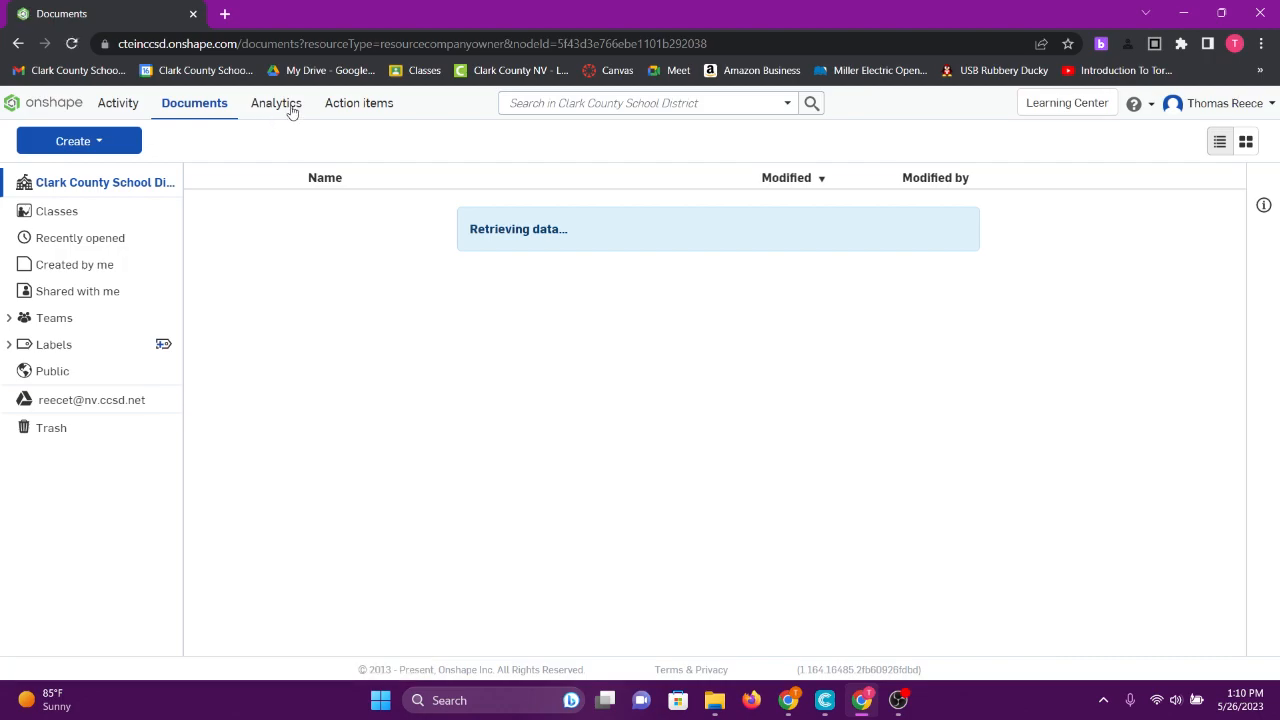
left_click(288, 107)
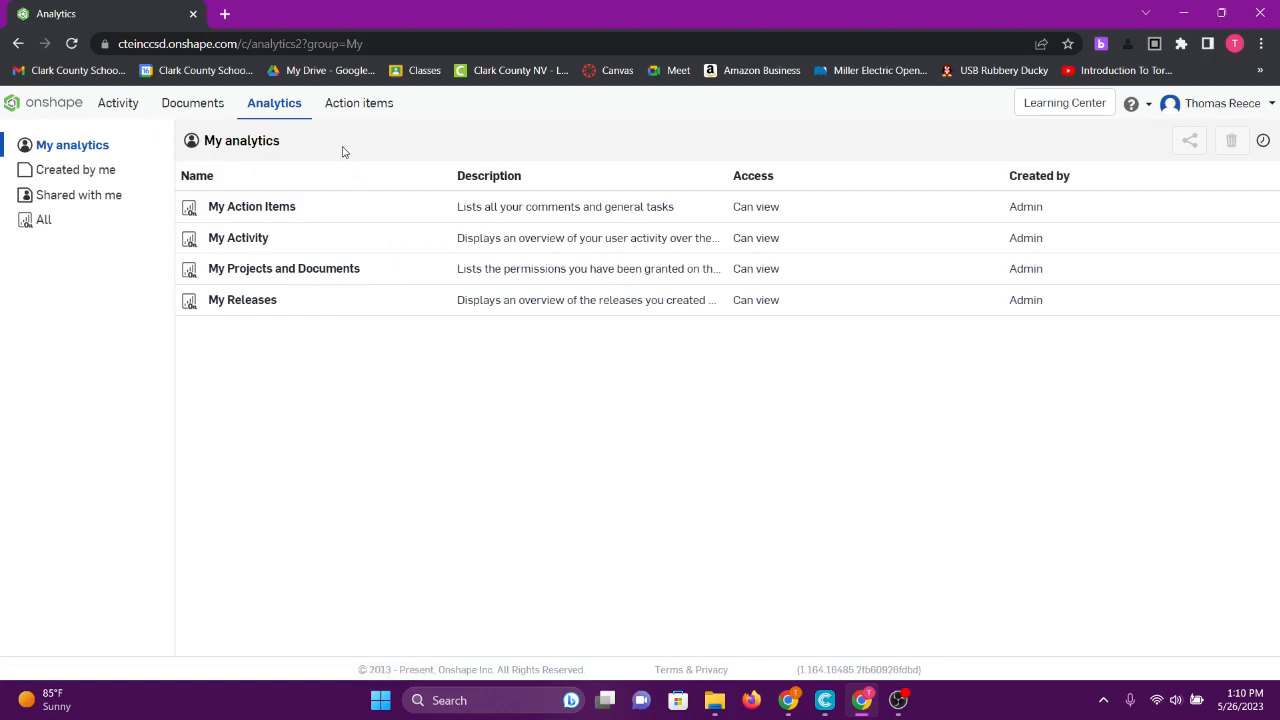
- Switch back to the personal Onshape account and confirm leaving the enterprise
left_click(1262, 108)
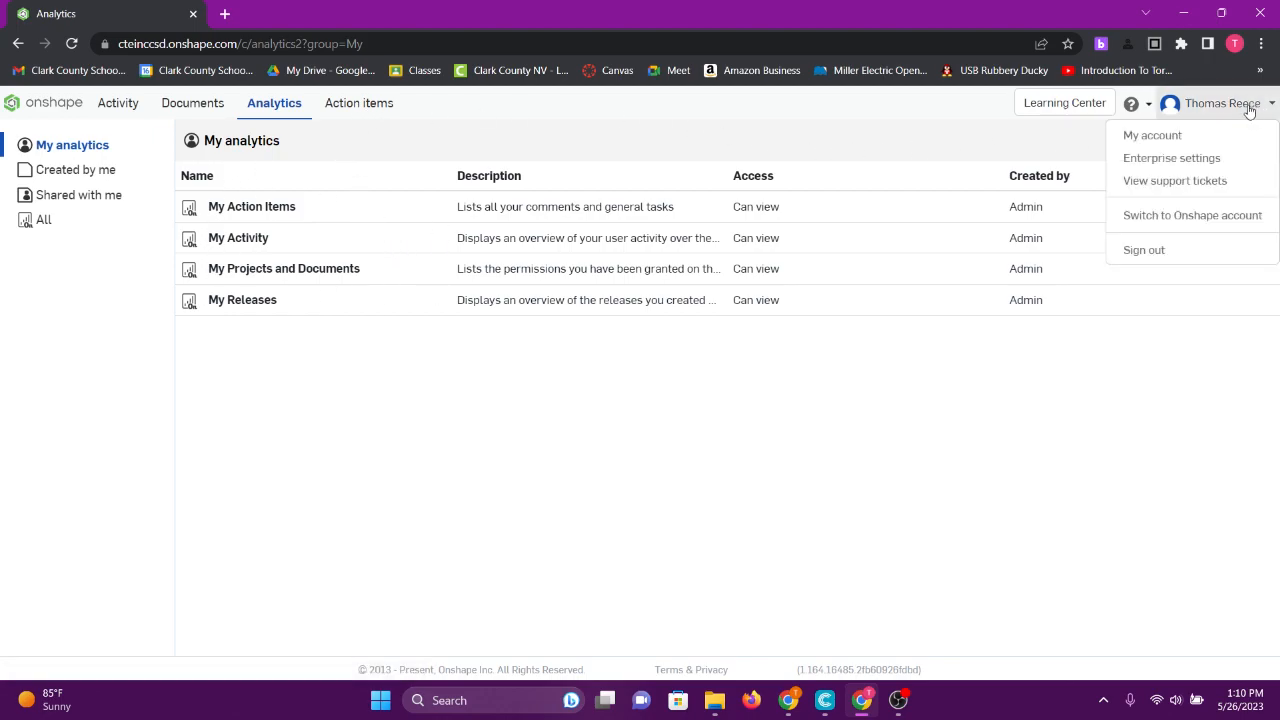
left_click(1183, 217)
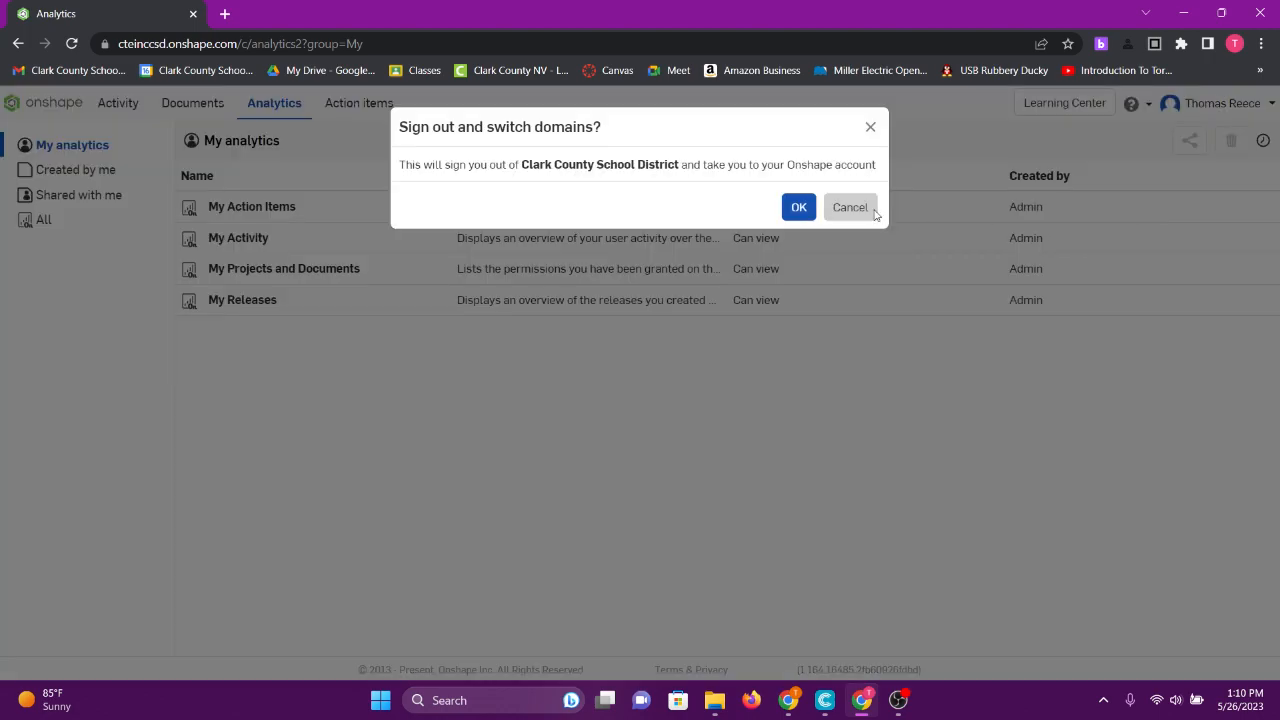
left_click(798, 209)
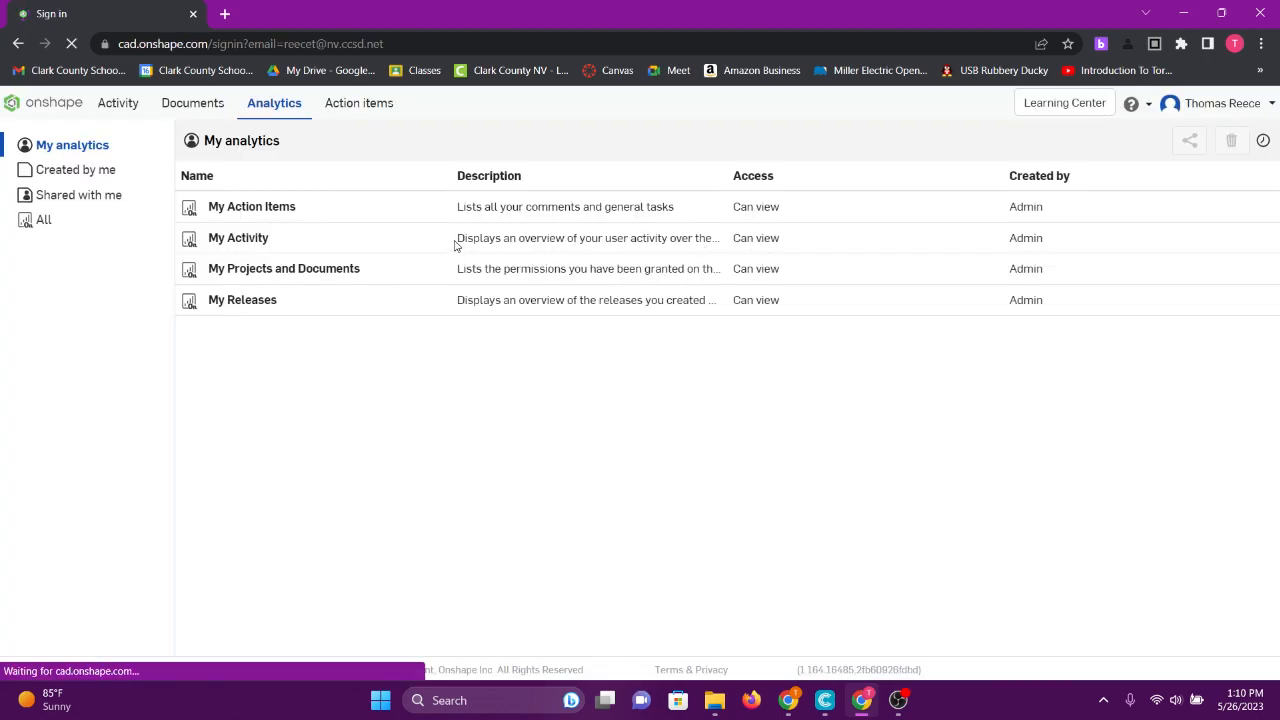
- Sign in to the standard Onshape account with the autofilled credentials
left_click(513, 329)
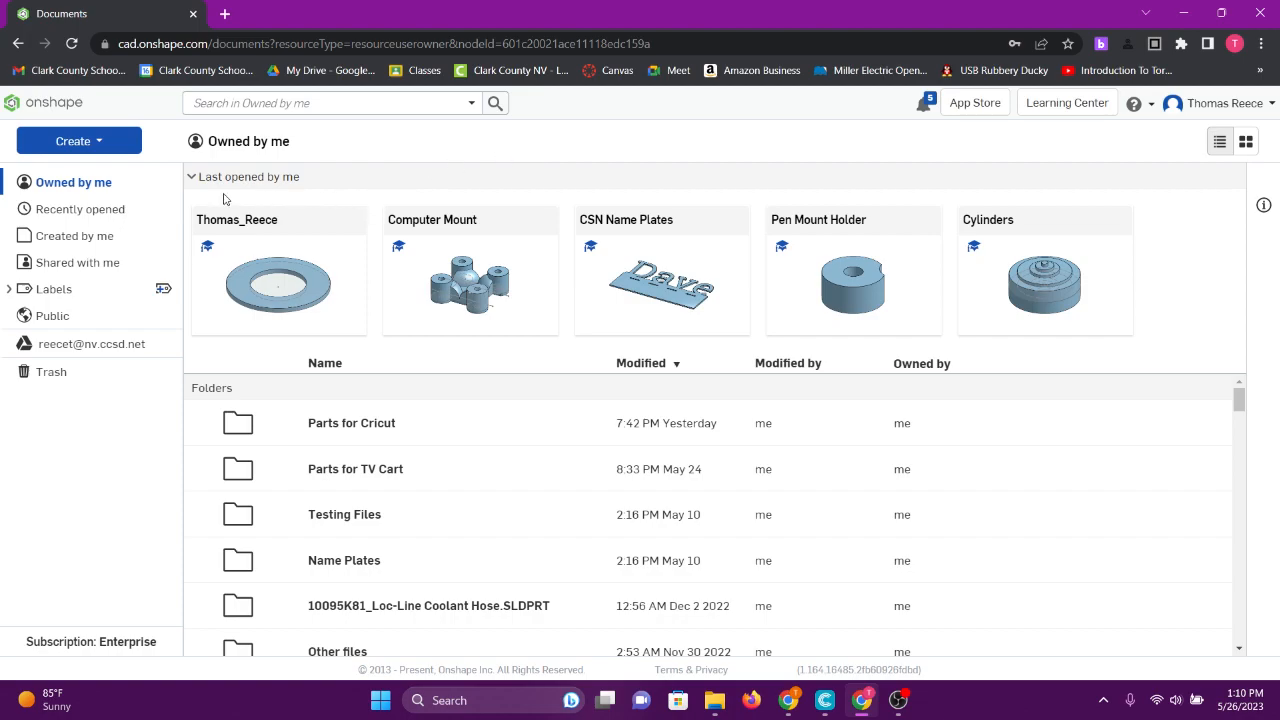
- Create a new document from Create > Document, naming it with the student's full name
left_click(98, 143)
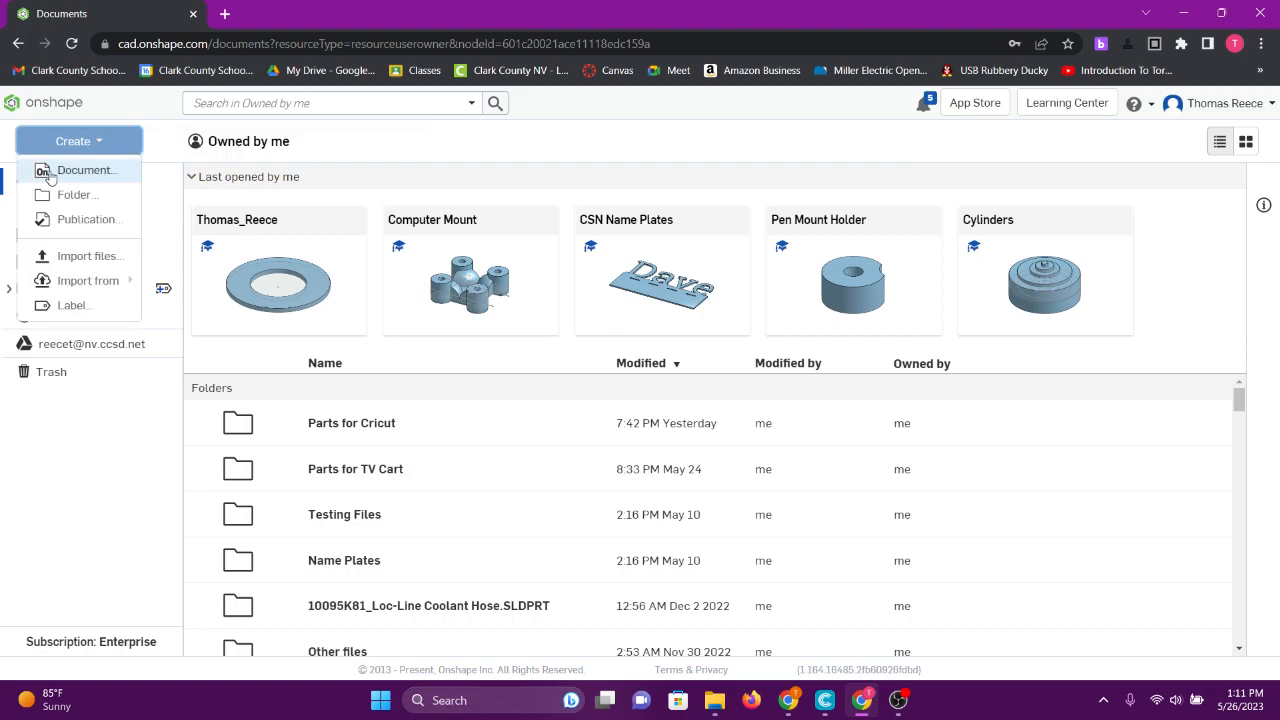
left_click(80, 175)
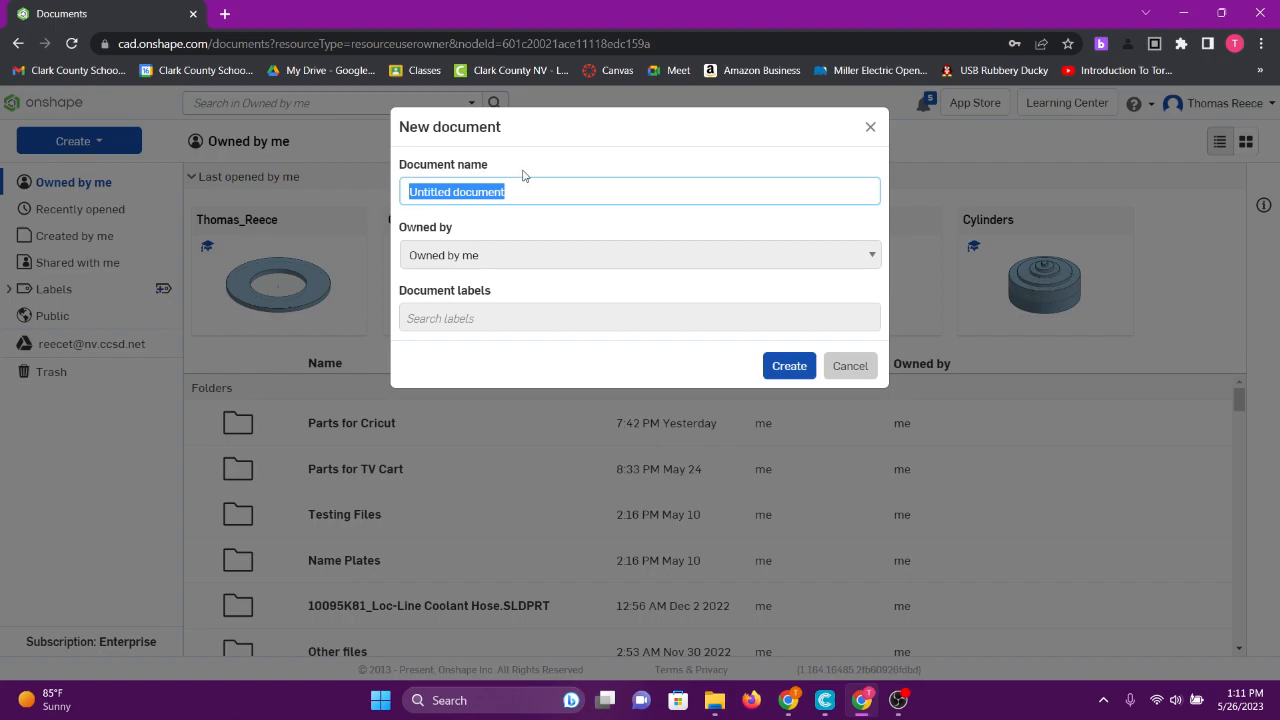
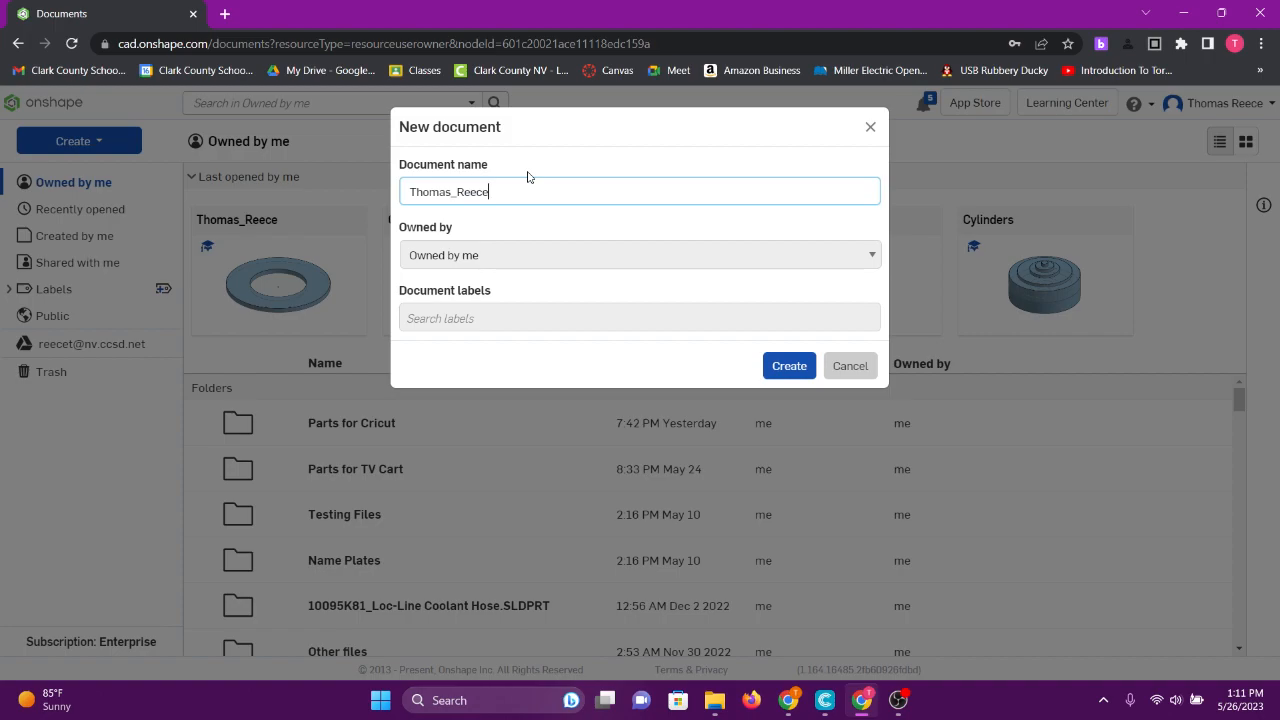
left_click(792, 369)
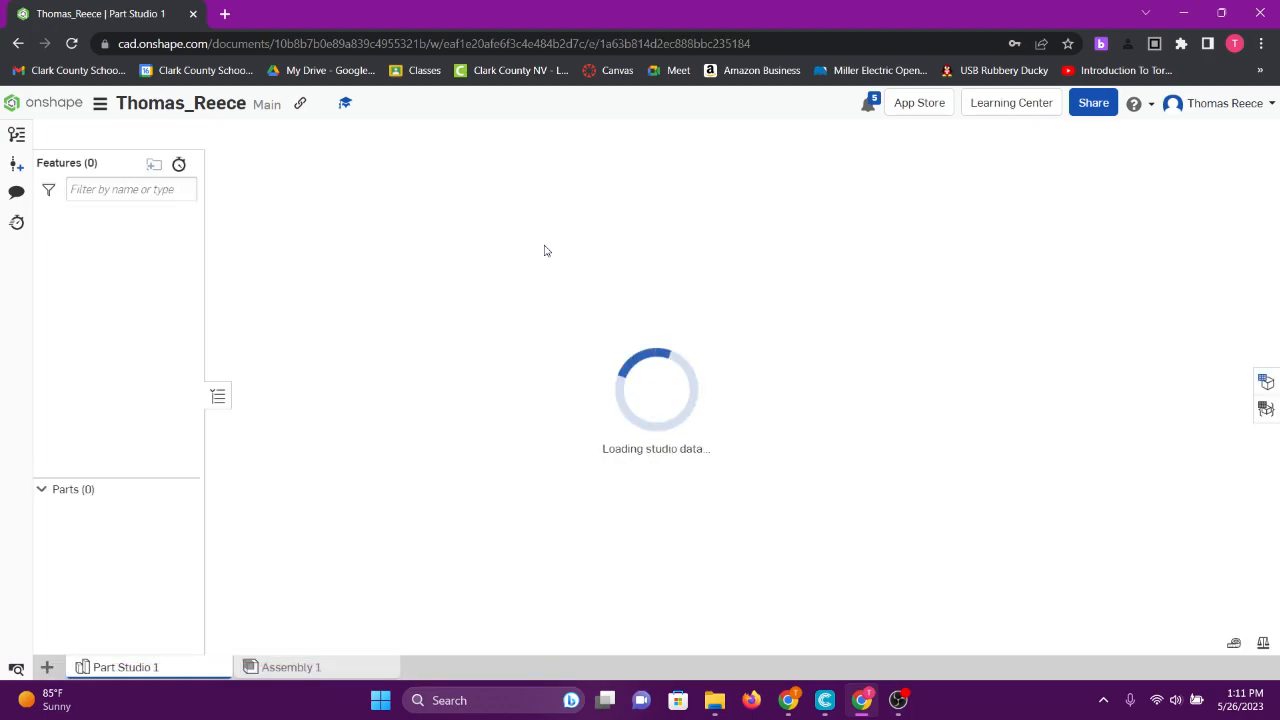
- Orbit around the default planes, view them from the Top, then tilt into 3D
right_click_drag(748, 358, 840, 437)
left_click(1208, 218)
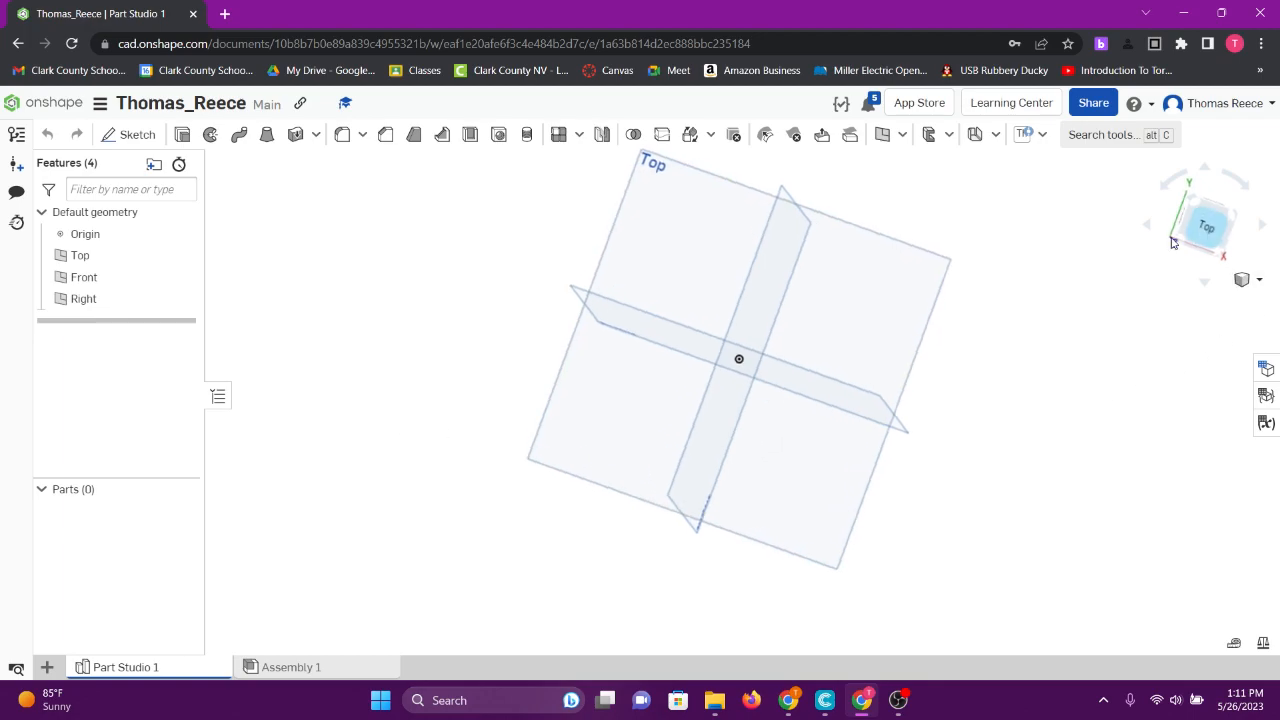
scroll(791, 360, "down", 3)
right_click_drag(791, 360, 726, 498)
scroll(688, 404, "down", 5)
scroll(706, 395, "up", 6)
scroll(706, 397, "down", 6)
scroll(709, 400, "up", 6)
scroll(709, 400, "down", 6)
scroll(709, 400, "up", 6)
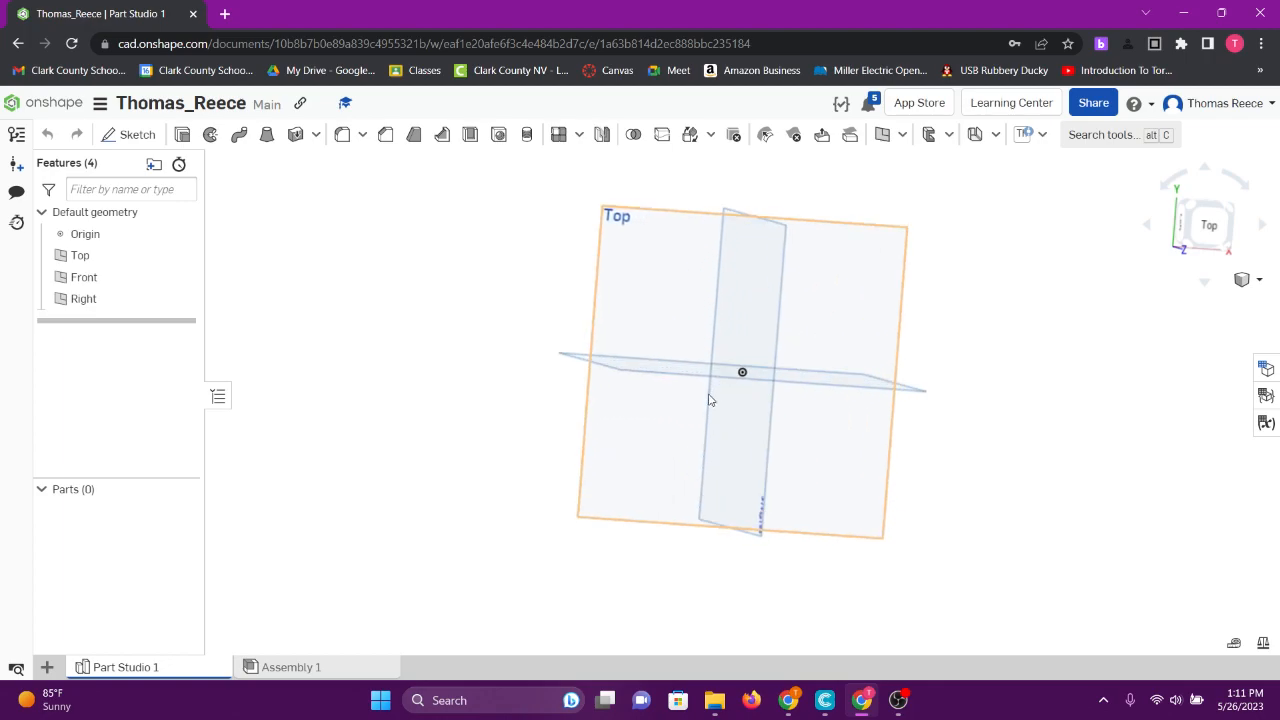
- Check the Right and Back views, then switch to Isometric and orbit slightly
left_click_drag(1214, 229, 1188, 275)
left_click(1205, 226)
left_click(1209, 232)
left_click_drag(1209, 232, 1220, 234)
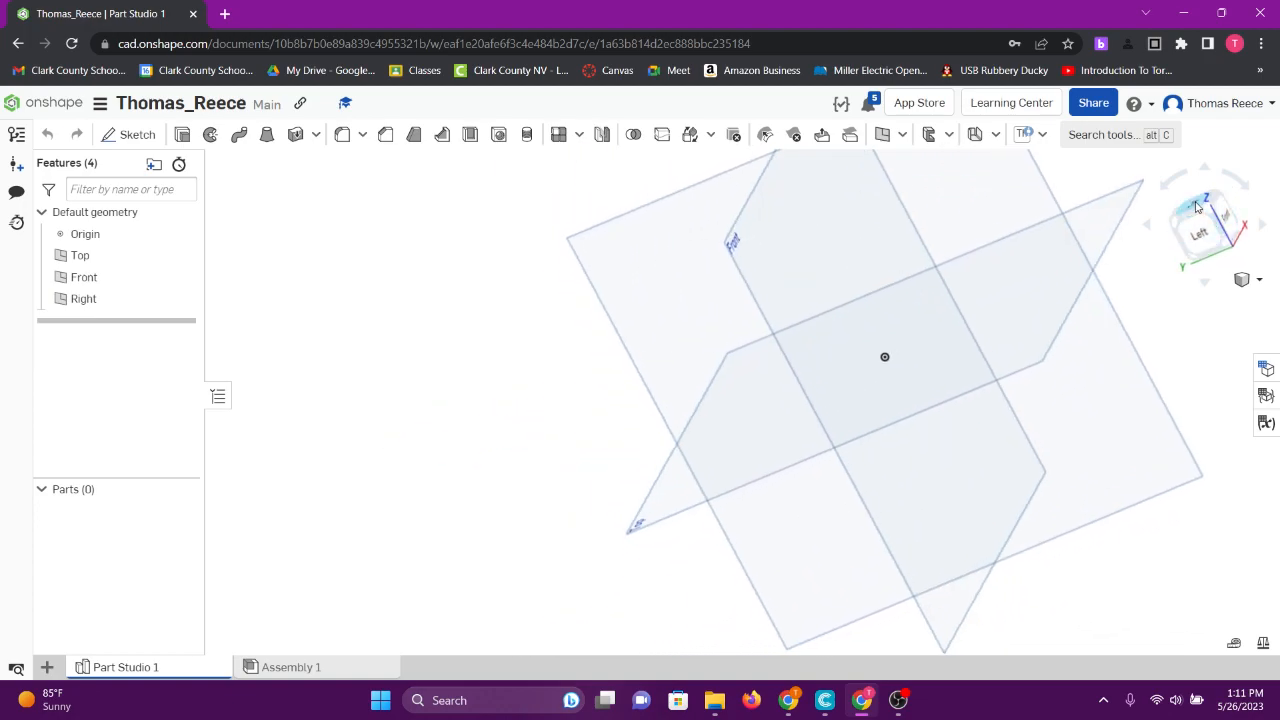
left_click(1193, 207)
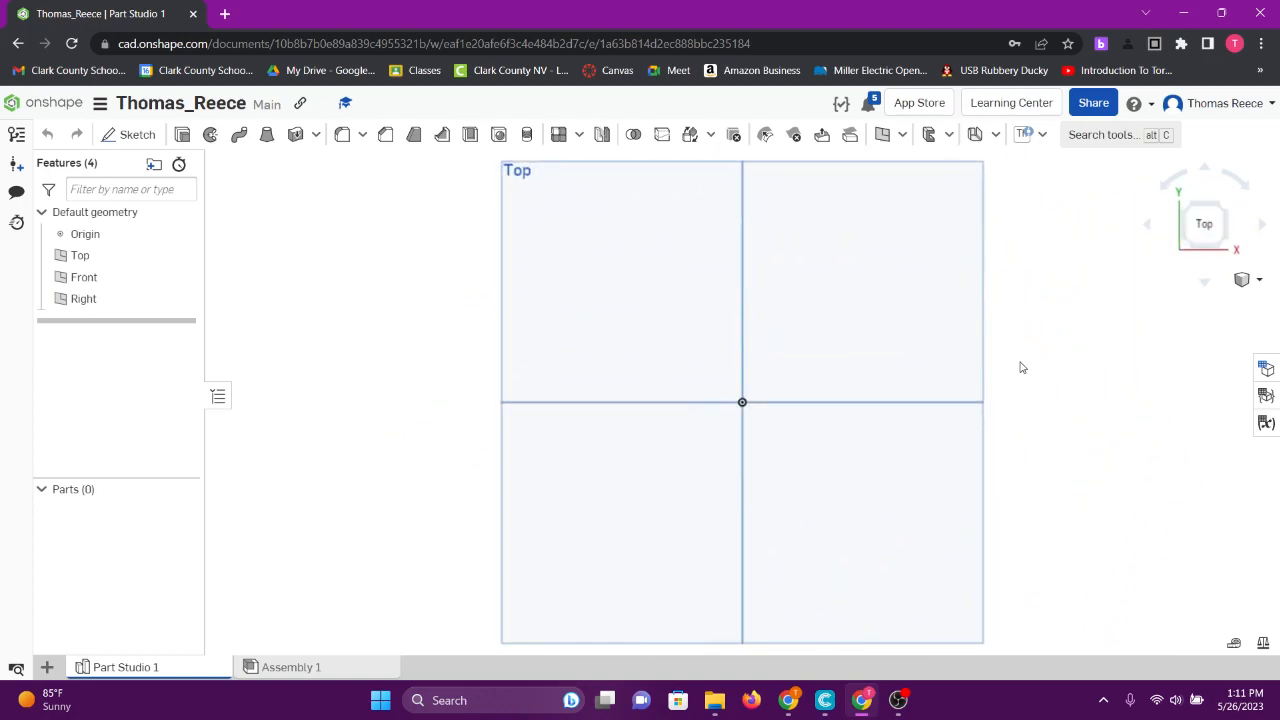
left_click(1249, 282)
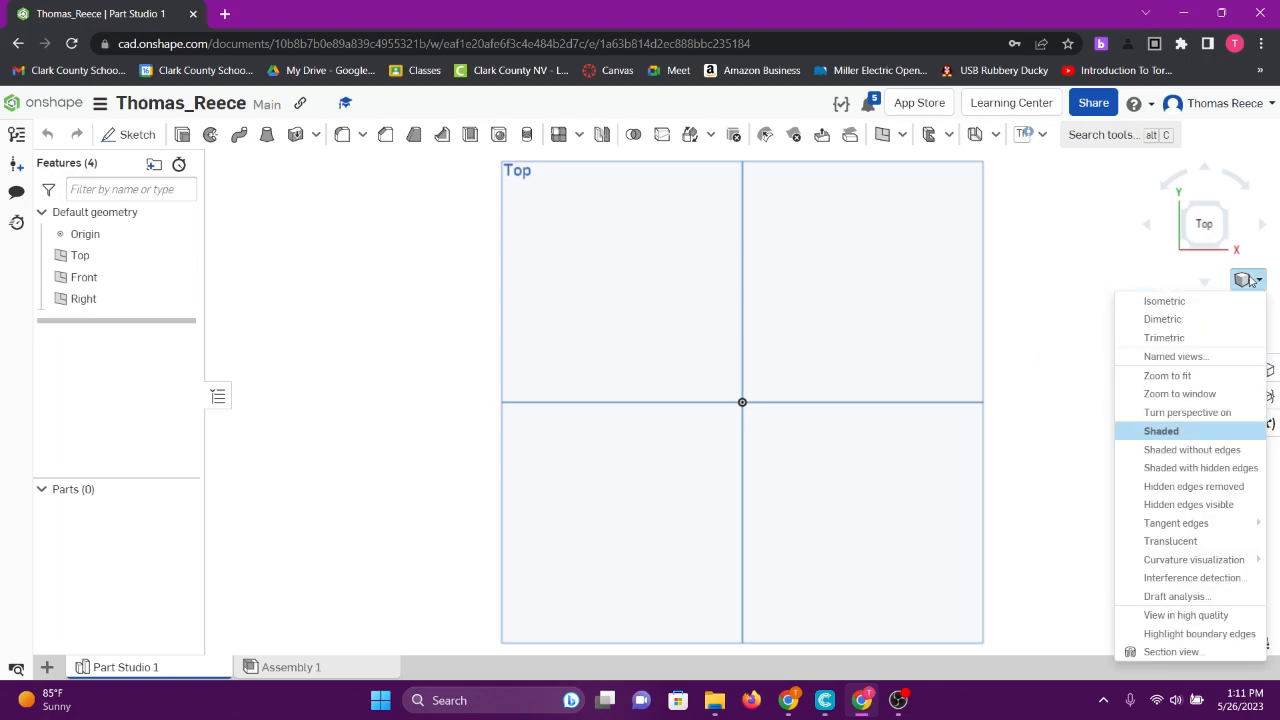
left_click(1166, 301)
right_click_drag(678, 392, 603, 457)
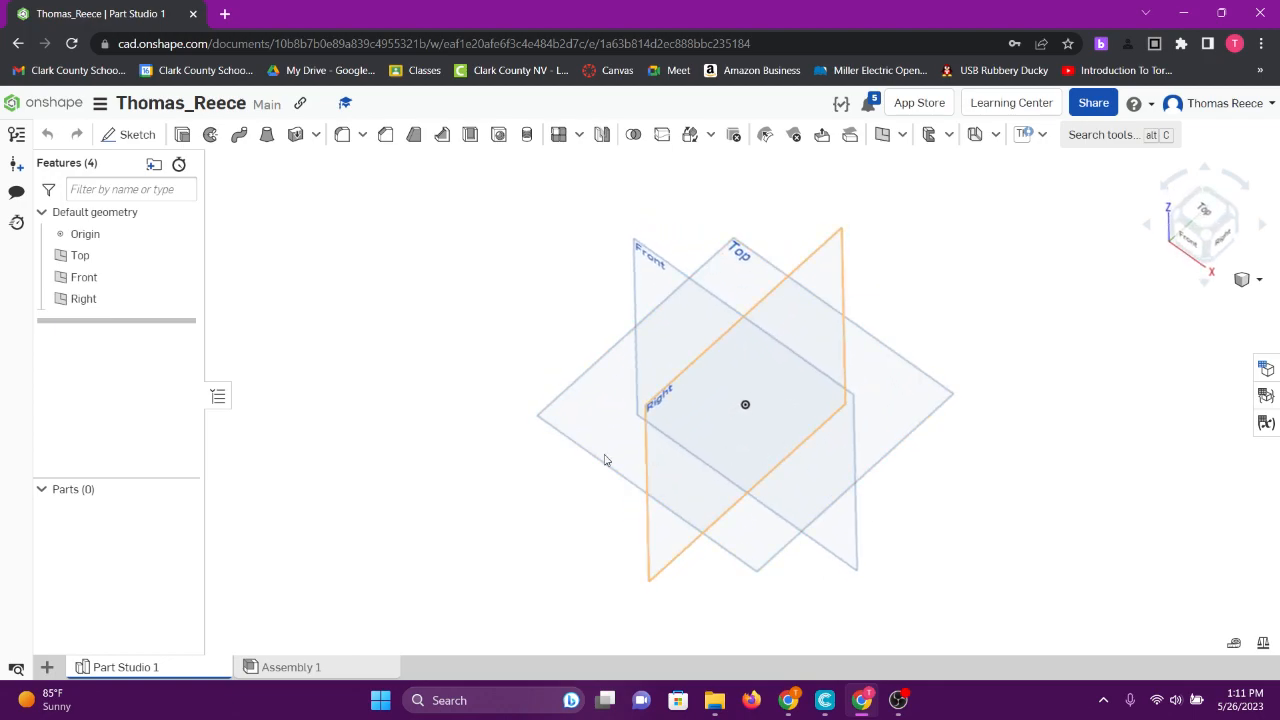
- Rename the Part Studio 1 tab to 'Donut'
right_click(134, 672)
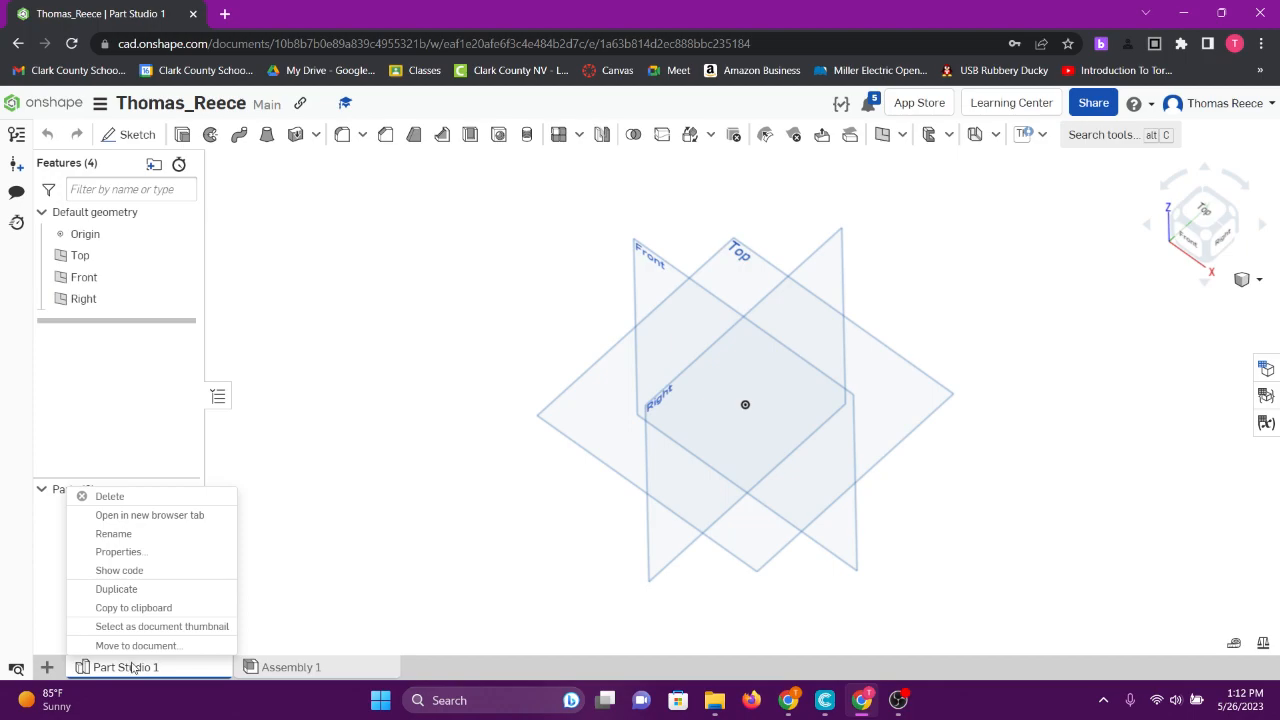
left_click(127, 536)
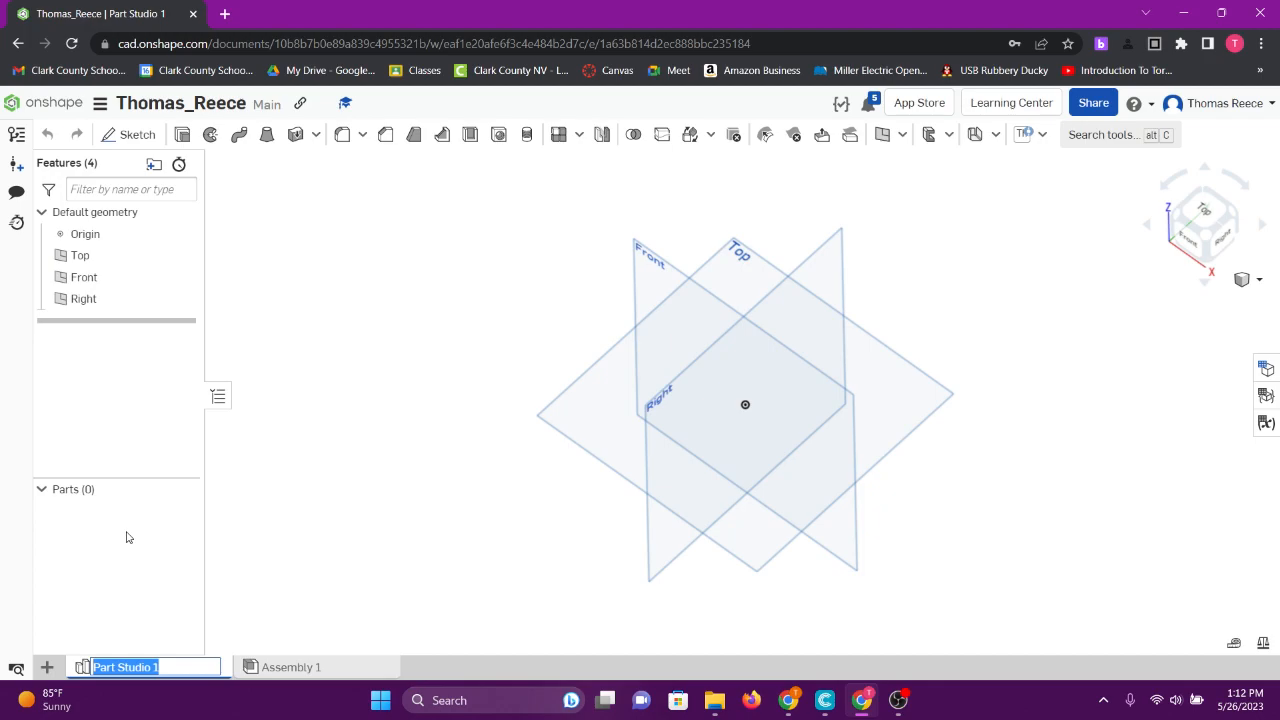
type("Donut")
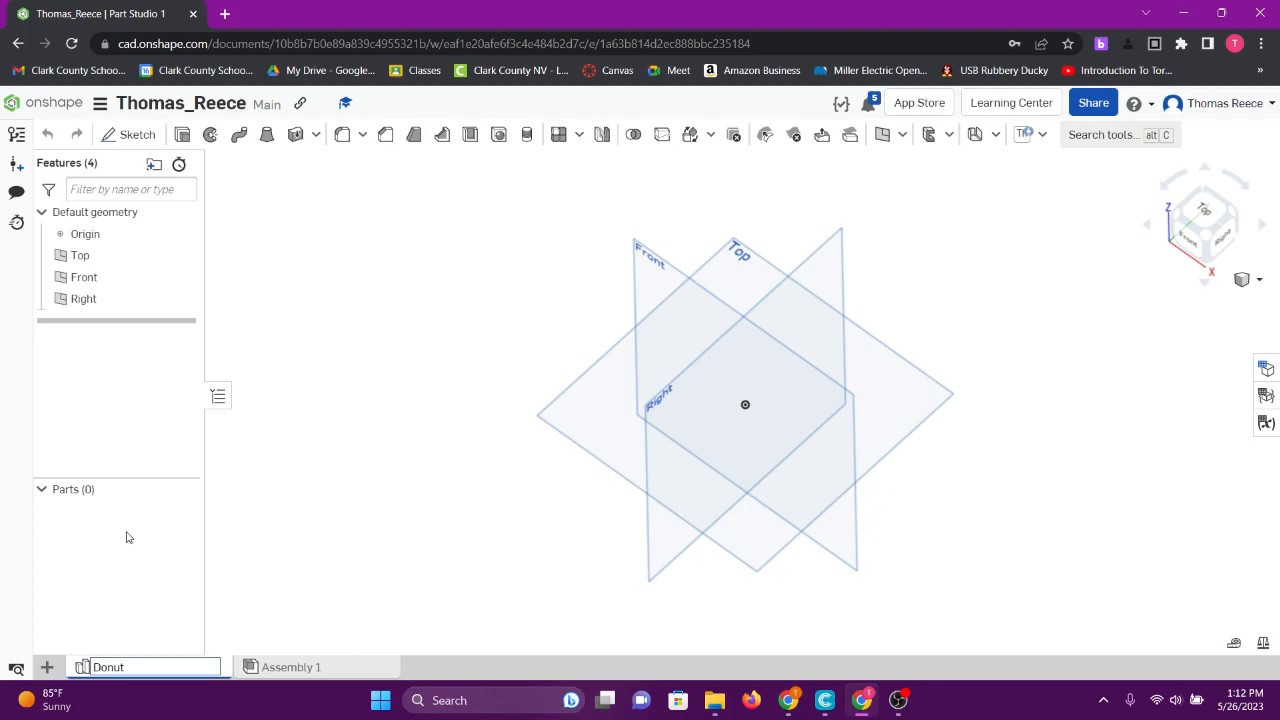
key("Return")
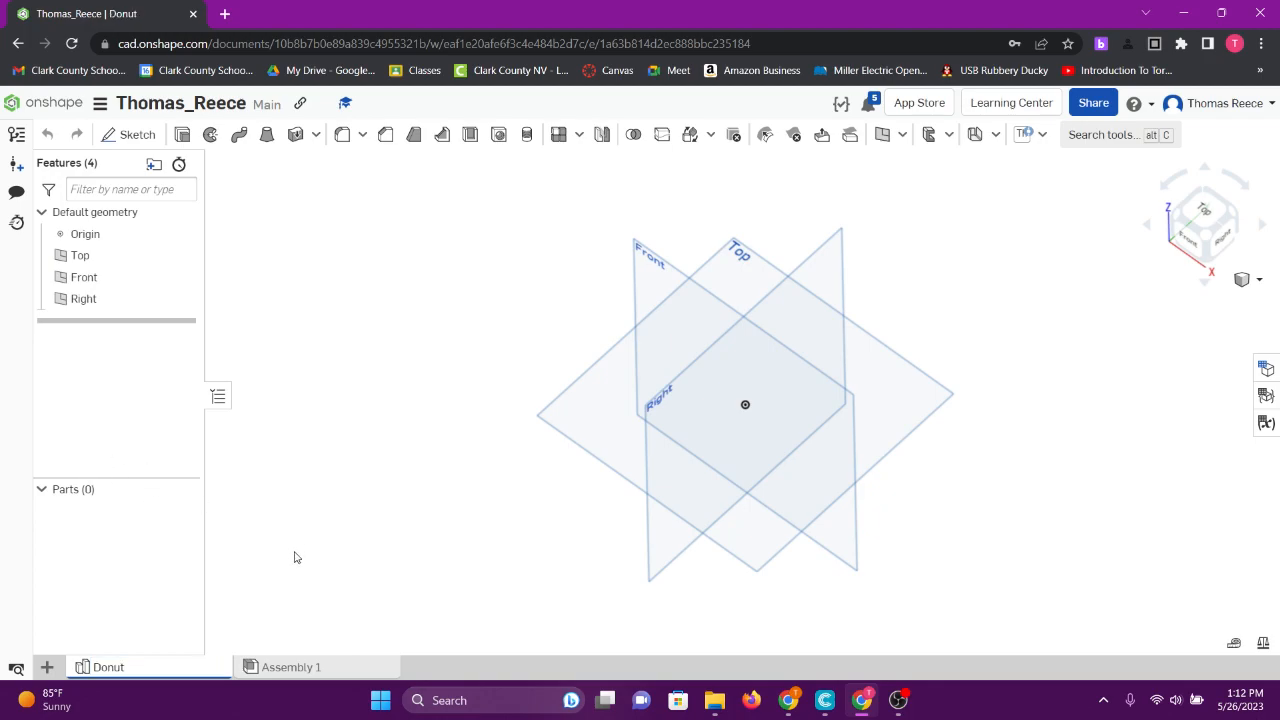
- Select the Top plane from the graphics area and the feature list, then bring up its actions
right_click_drag(673, 450, 700, 375)
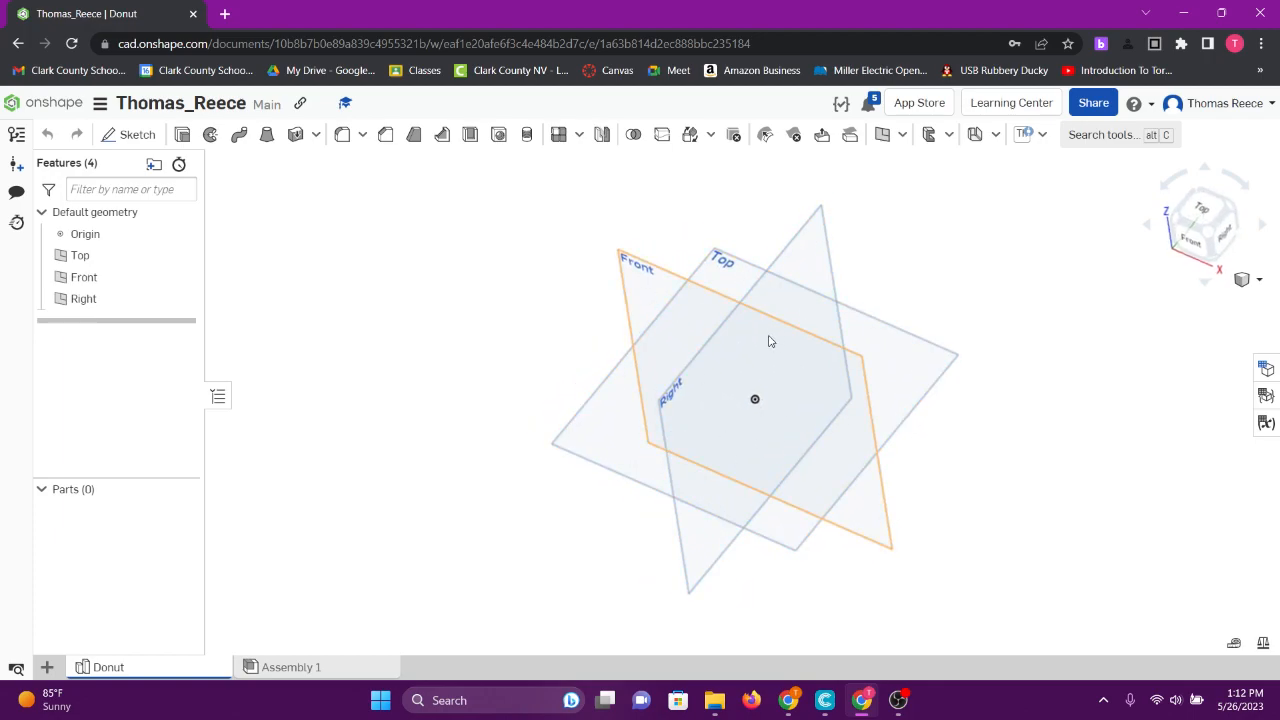
left_click(597, 428)
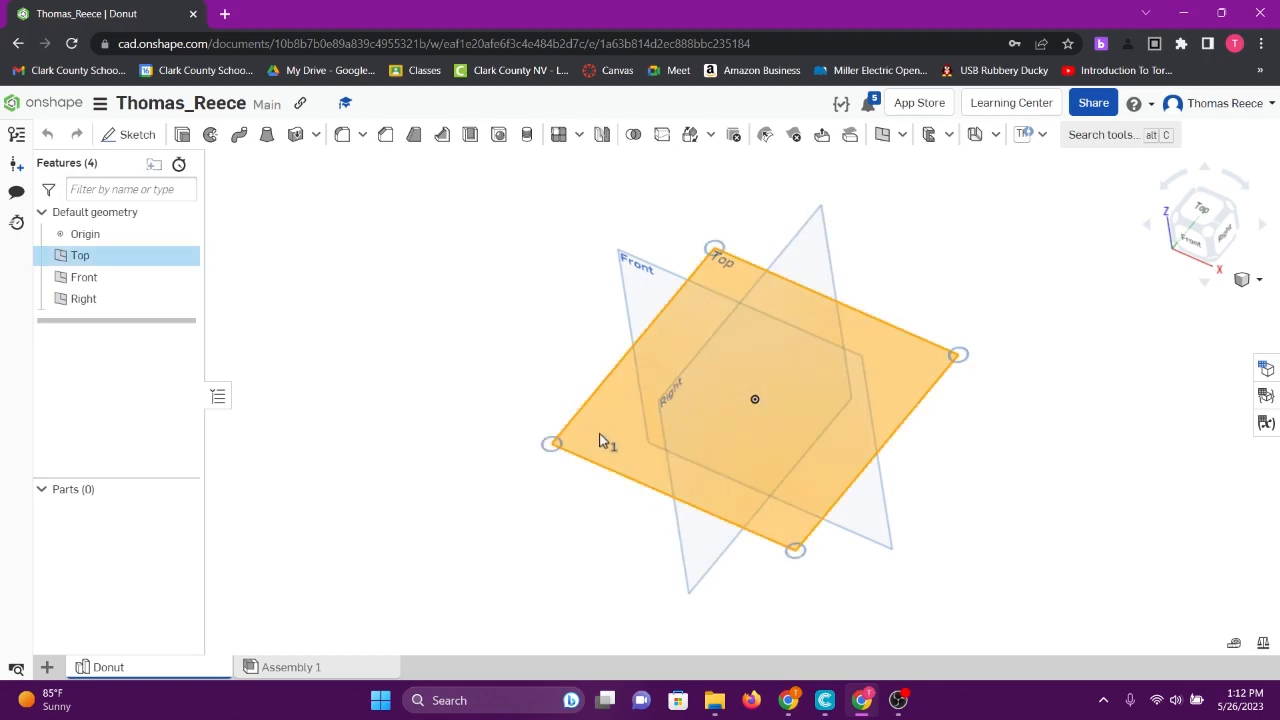
left_click(489, 379)
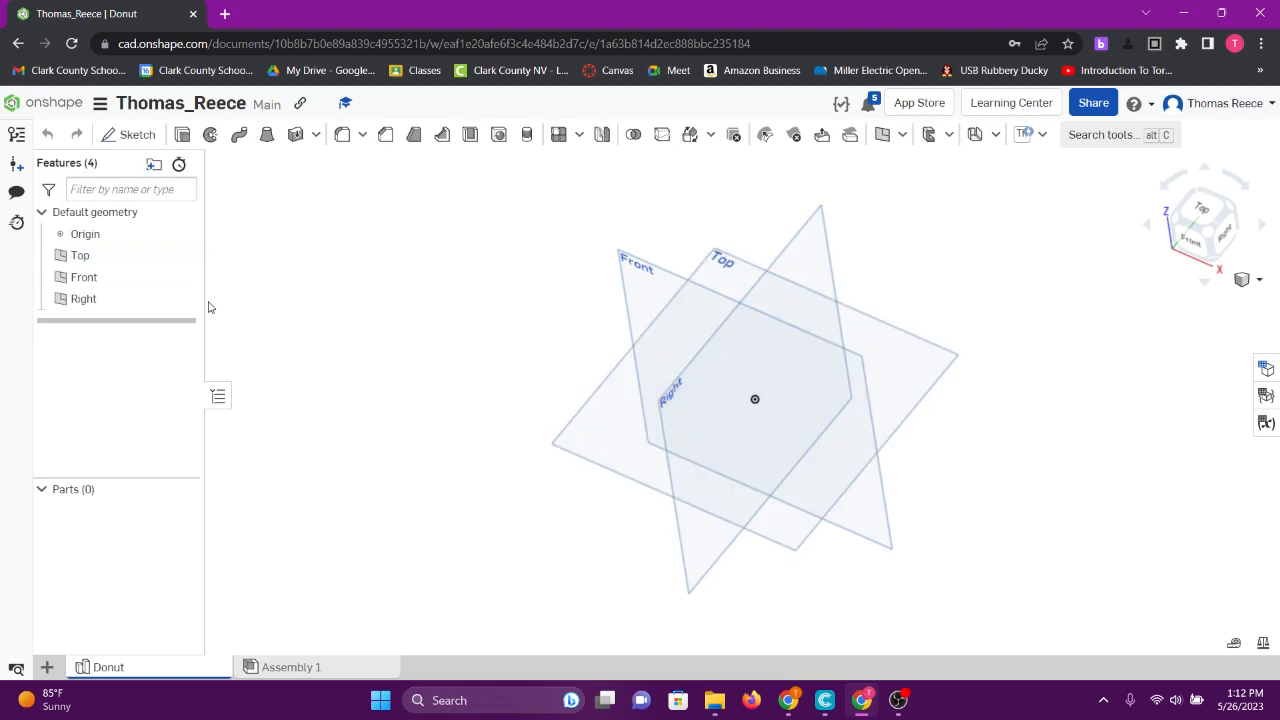
left_click(80, 260)
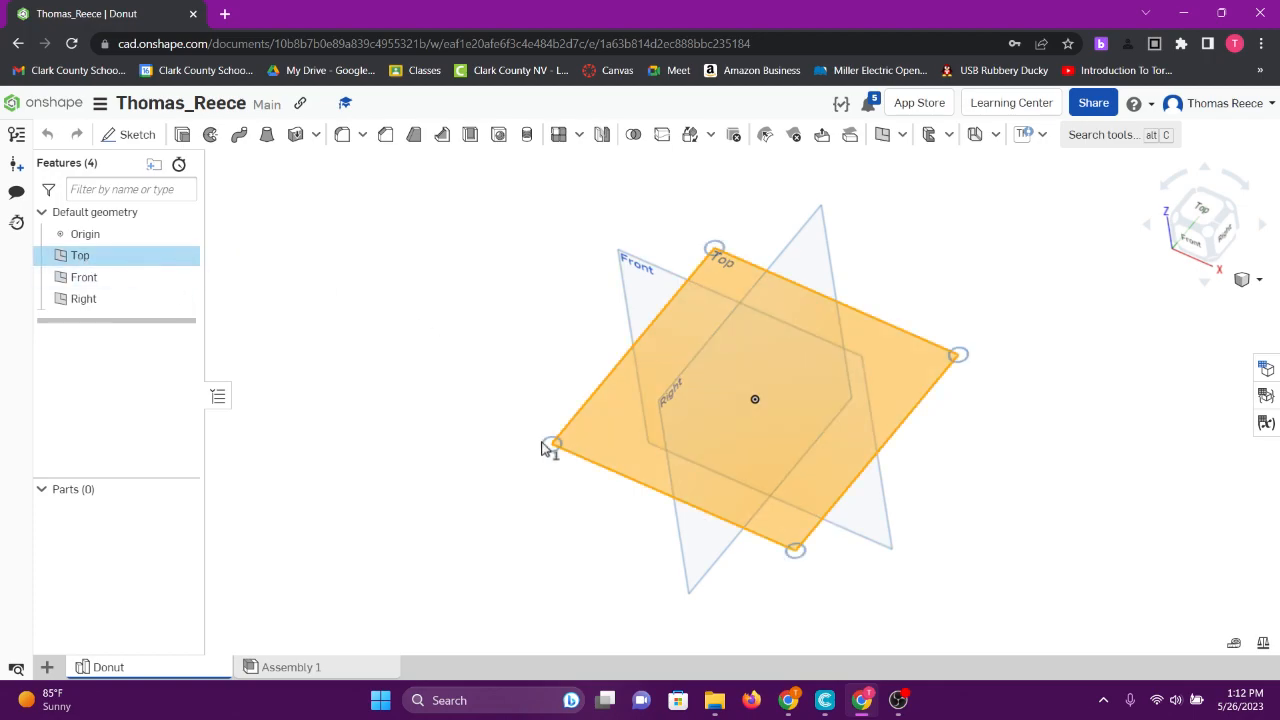
right_click(607, 428)
- Start Sketch 1 on the Top plane and view it straight down from the Top, zooming to frame it
left_click(110, 137)
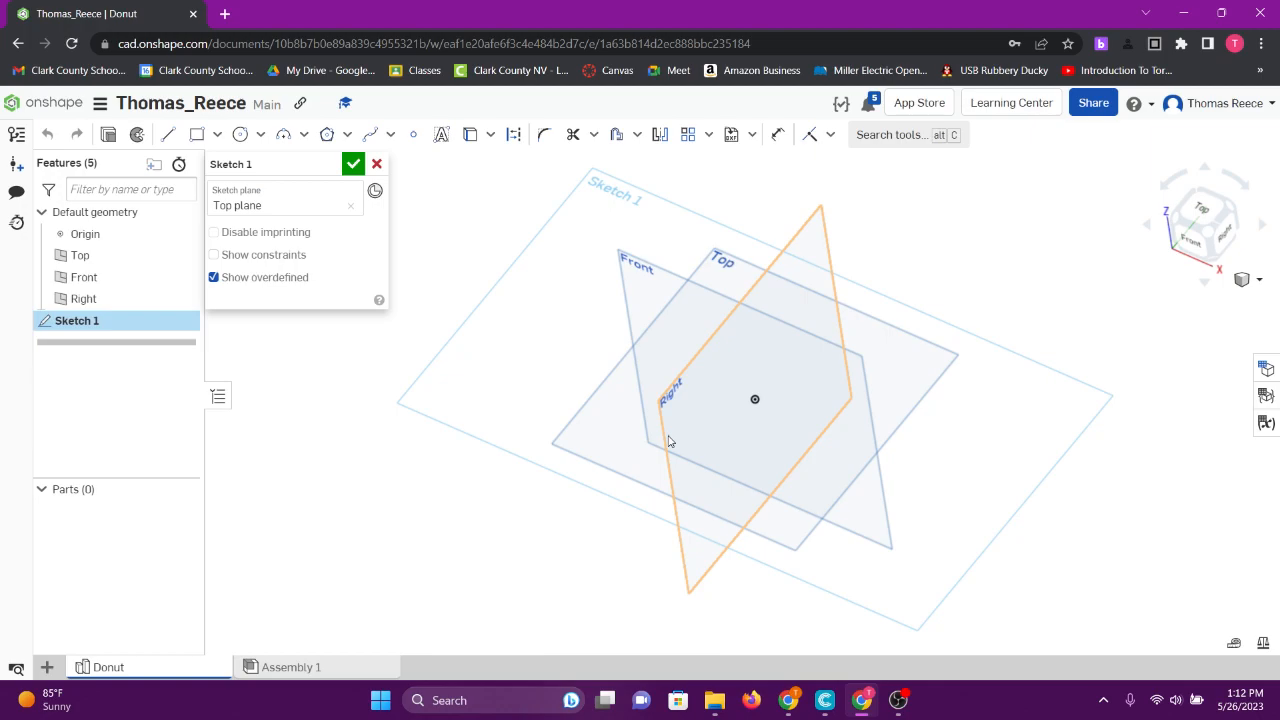
right_click_drag(721, 417, 680, 429)
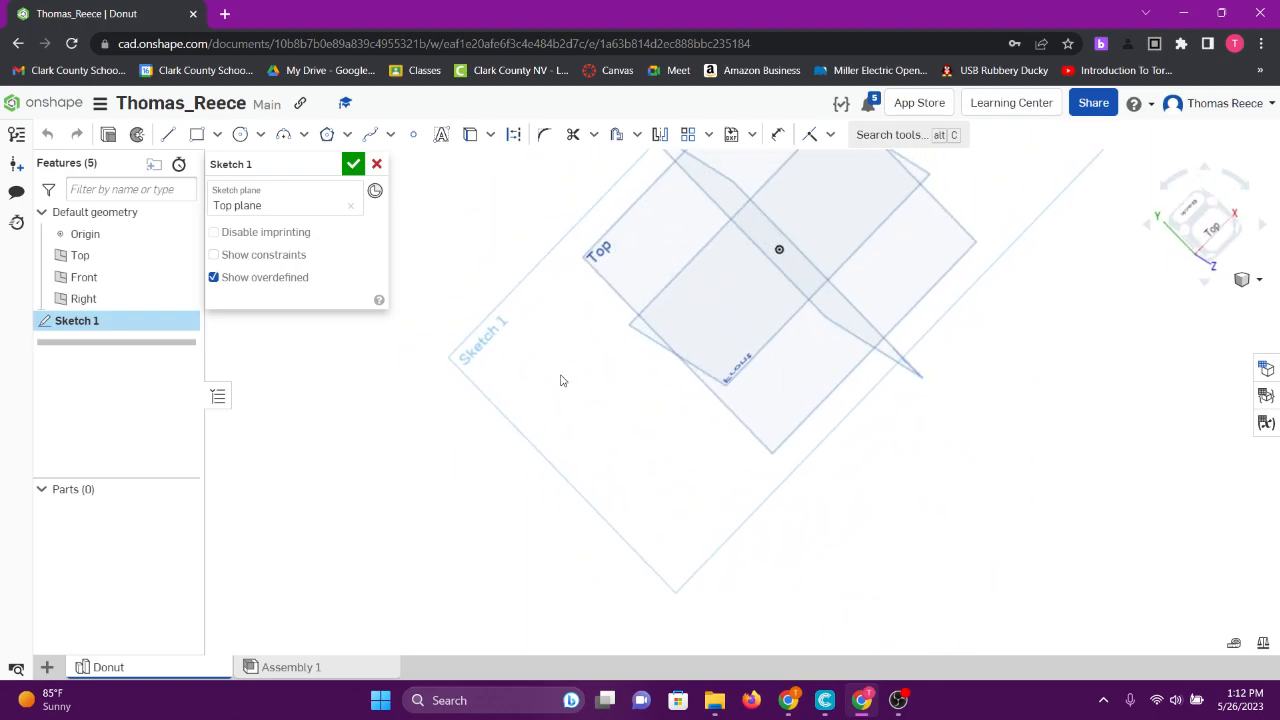
right_click(535, 355)
left_click(1213, 231)
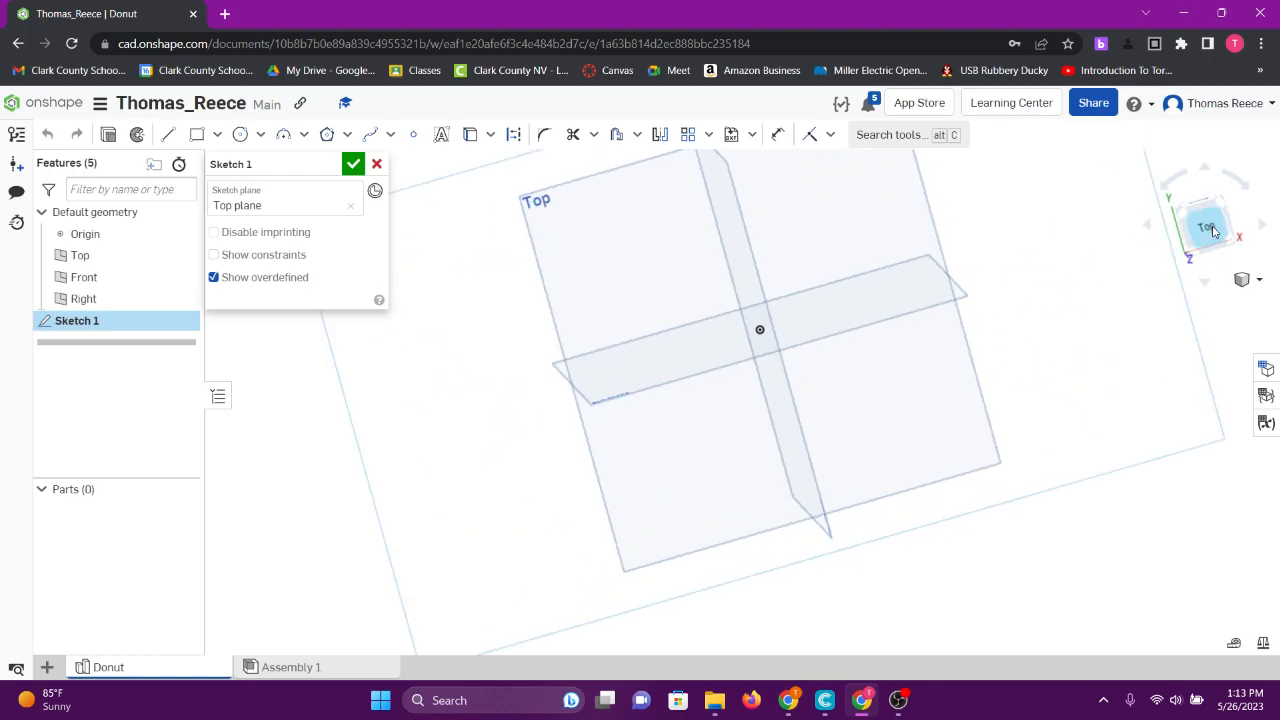
scroll(778, 430, "down", 2)
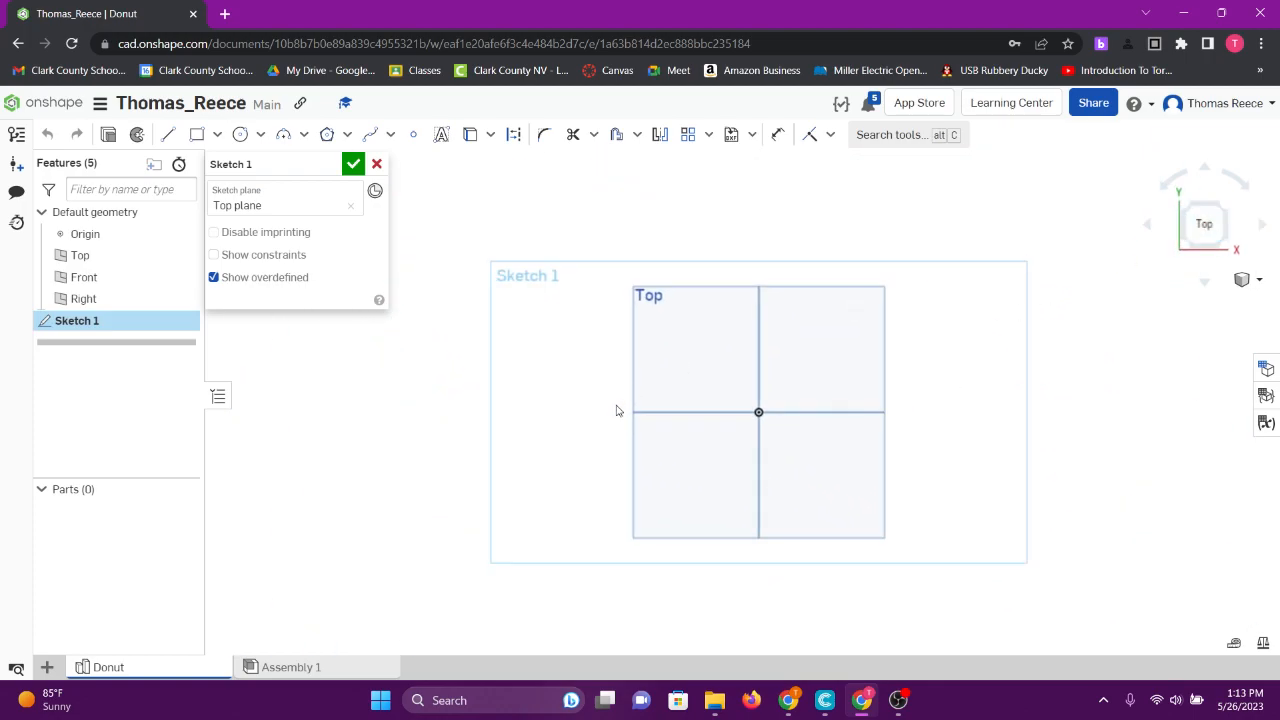
scroll(706, 420, "up", 2)
scroll(706, 420, "down", 3)
scroll(708, 422, "up", 3)
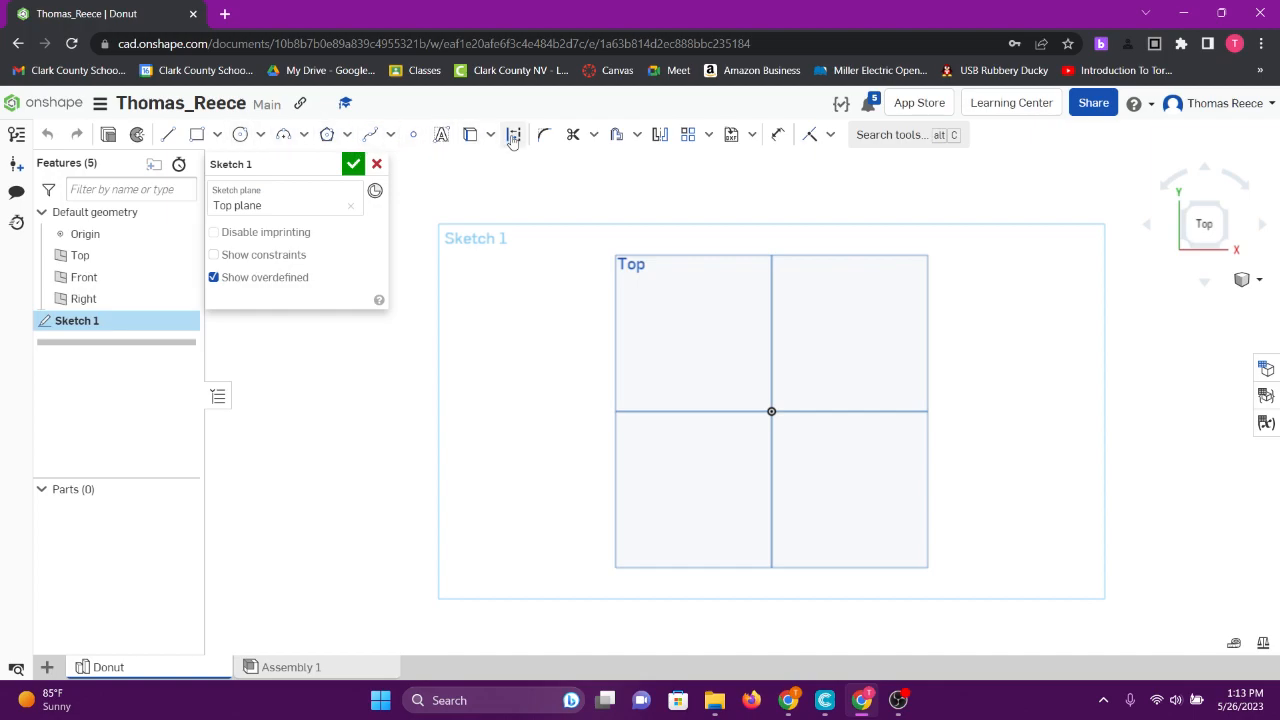
- Draw a center-point circle on the origin and set its diameter to 1.5
left_click(261, 137)
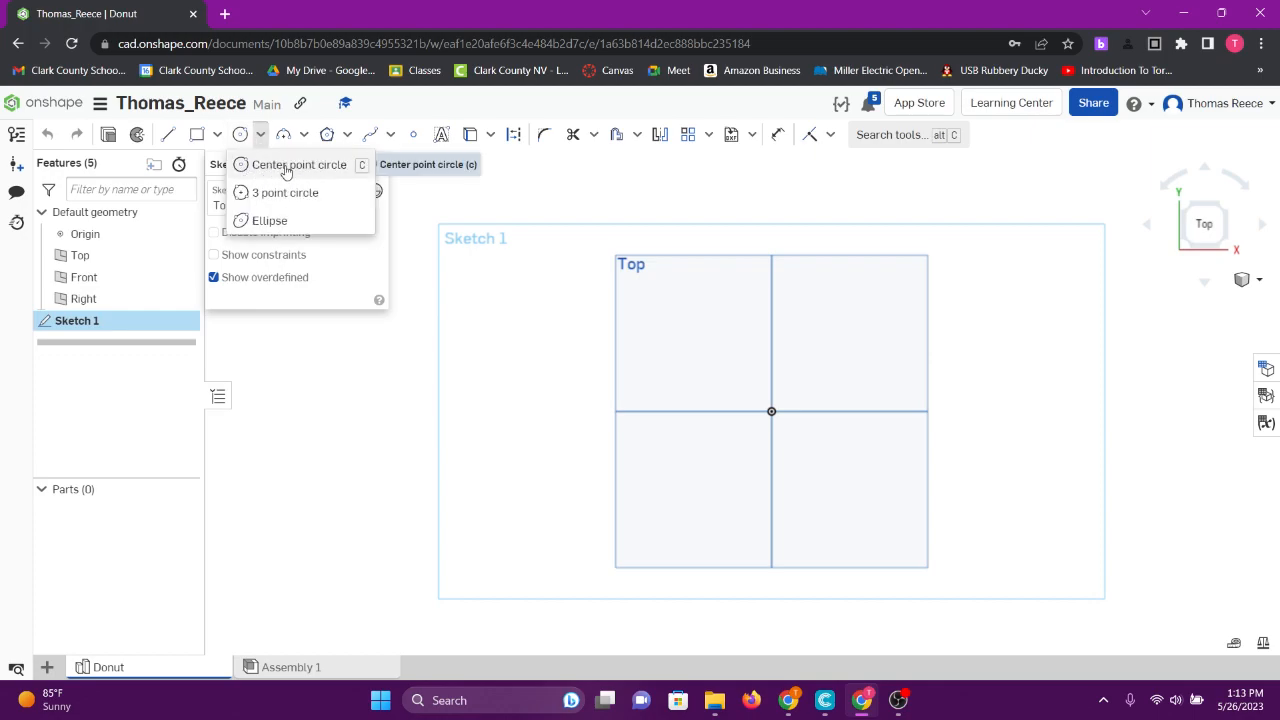
left_click(286, 168)
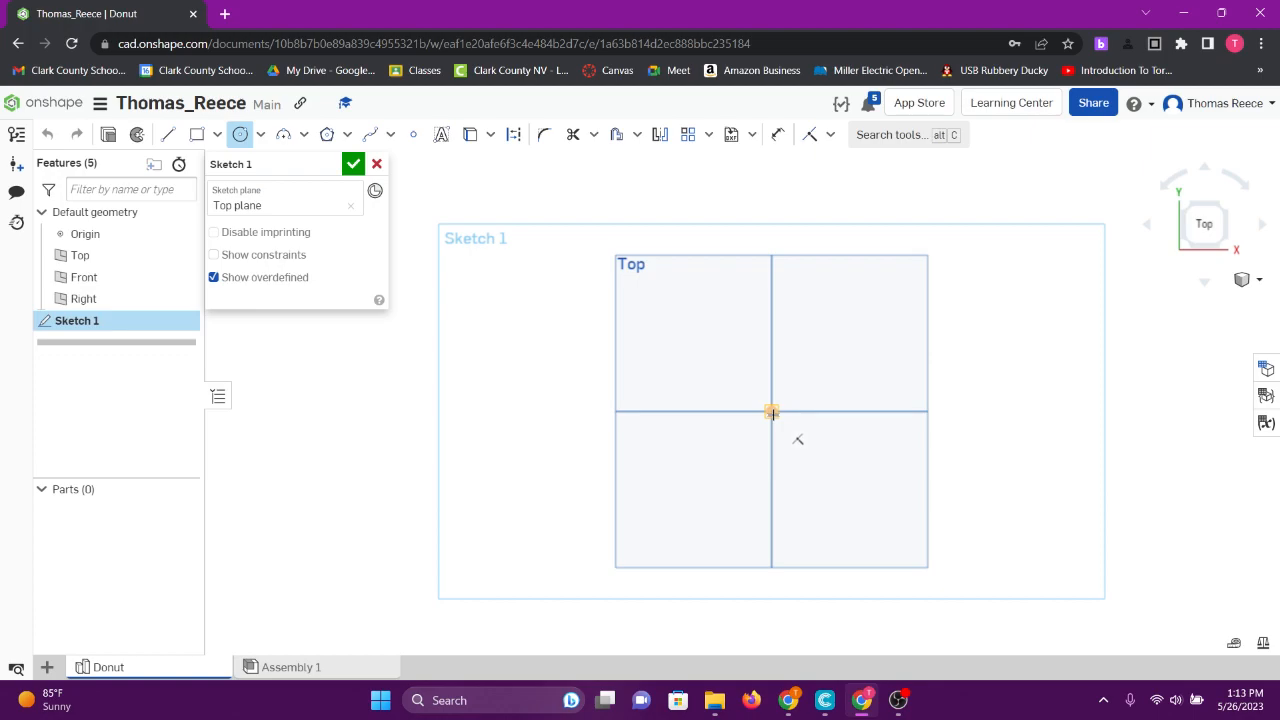
left_click(772, 412)
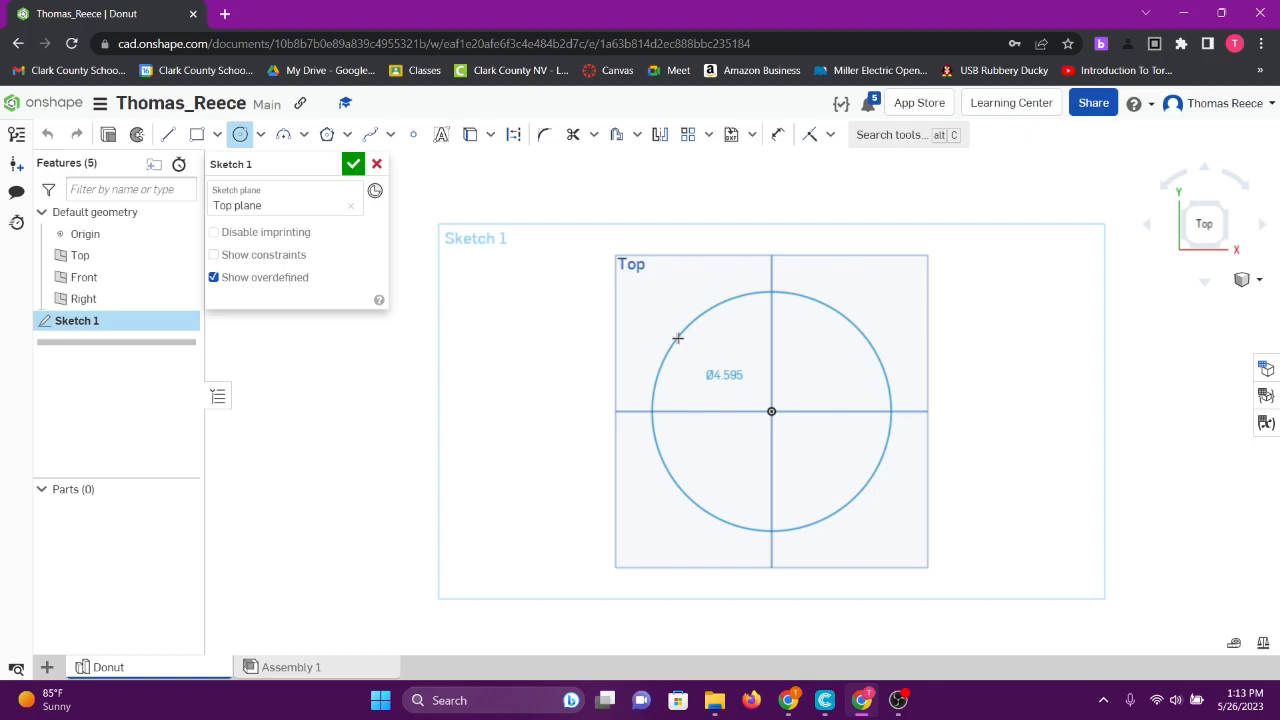
left_click(668, 314)
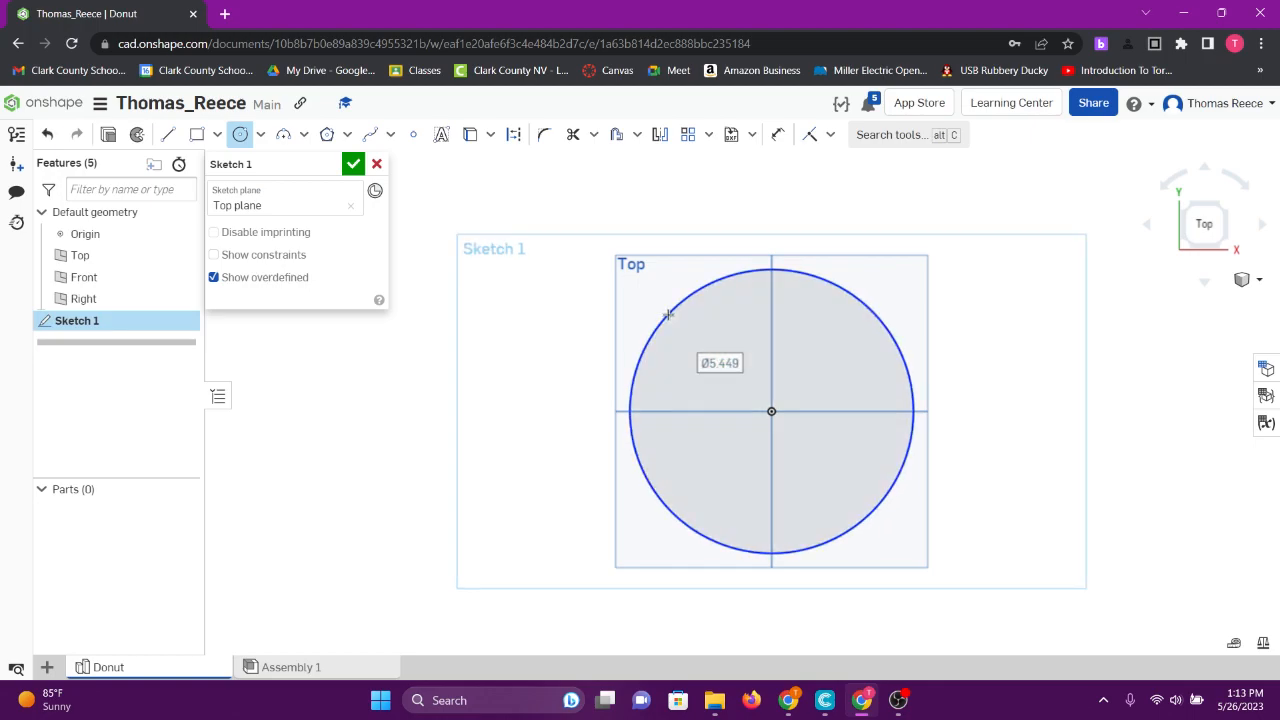
double_click(719, 362)
type("1.5")
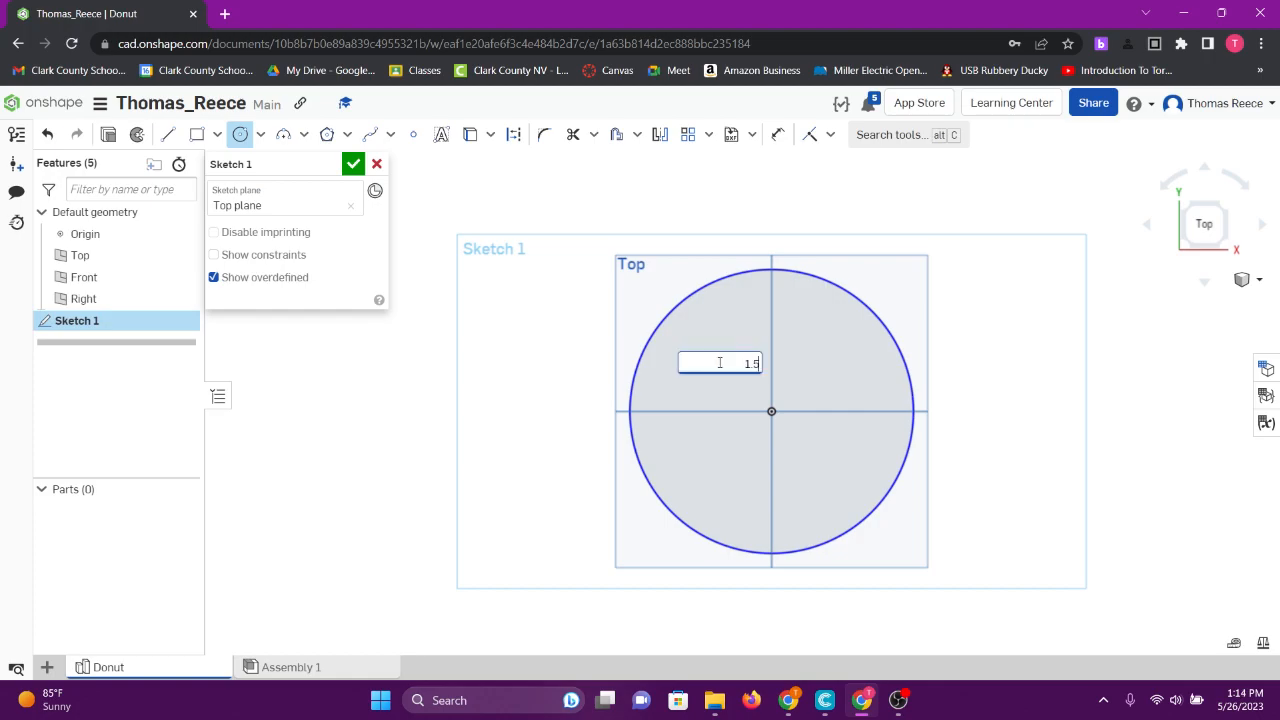
key("Return")
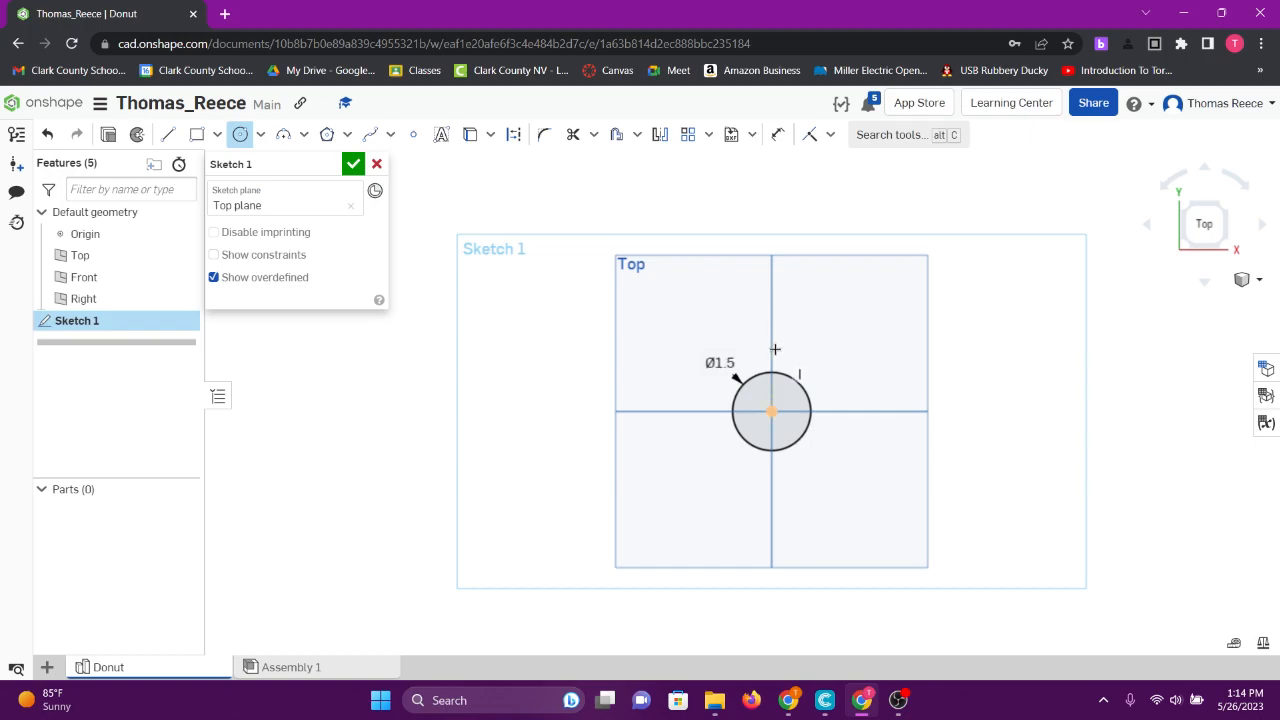
- Draw a second concentric circle on the origin with diameter 2.75
left_click(771, 411)
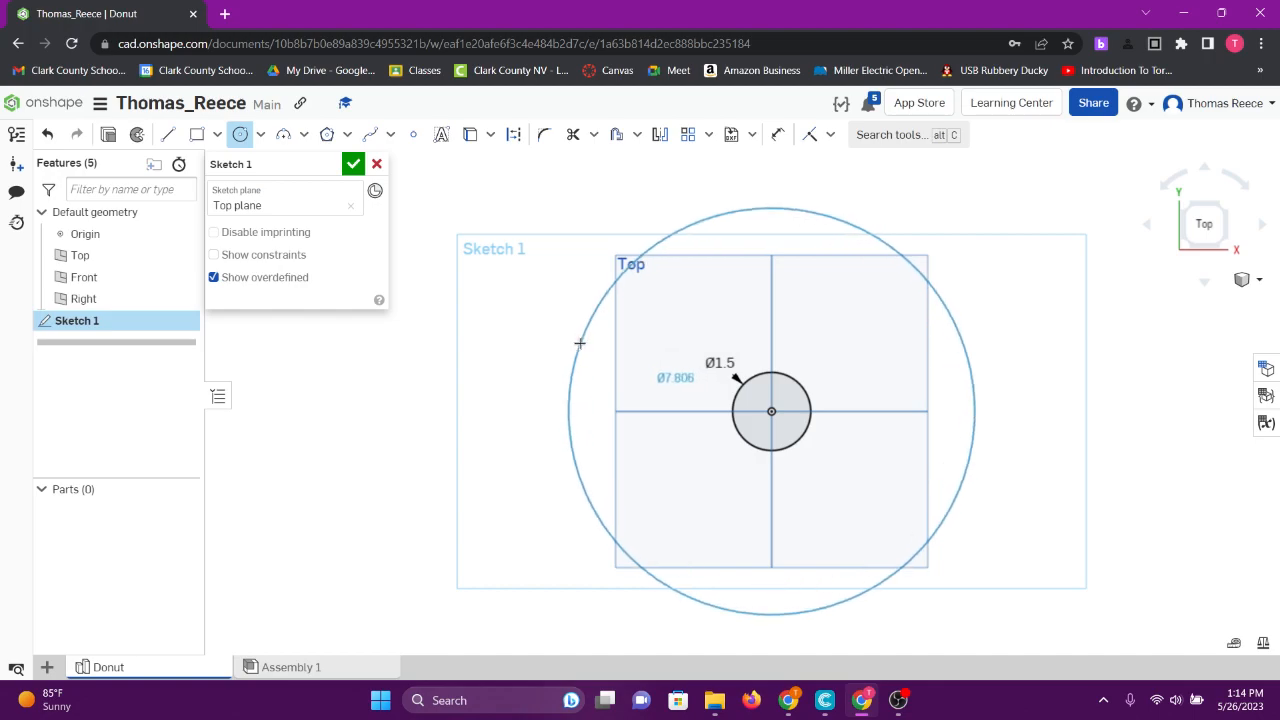
left_click(580, 343)
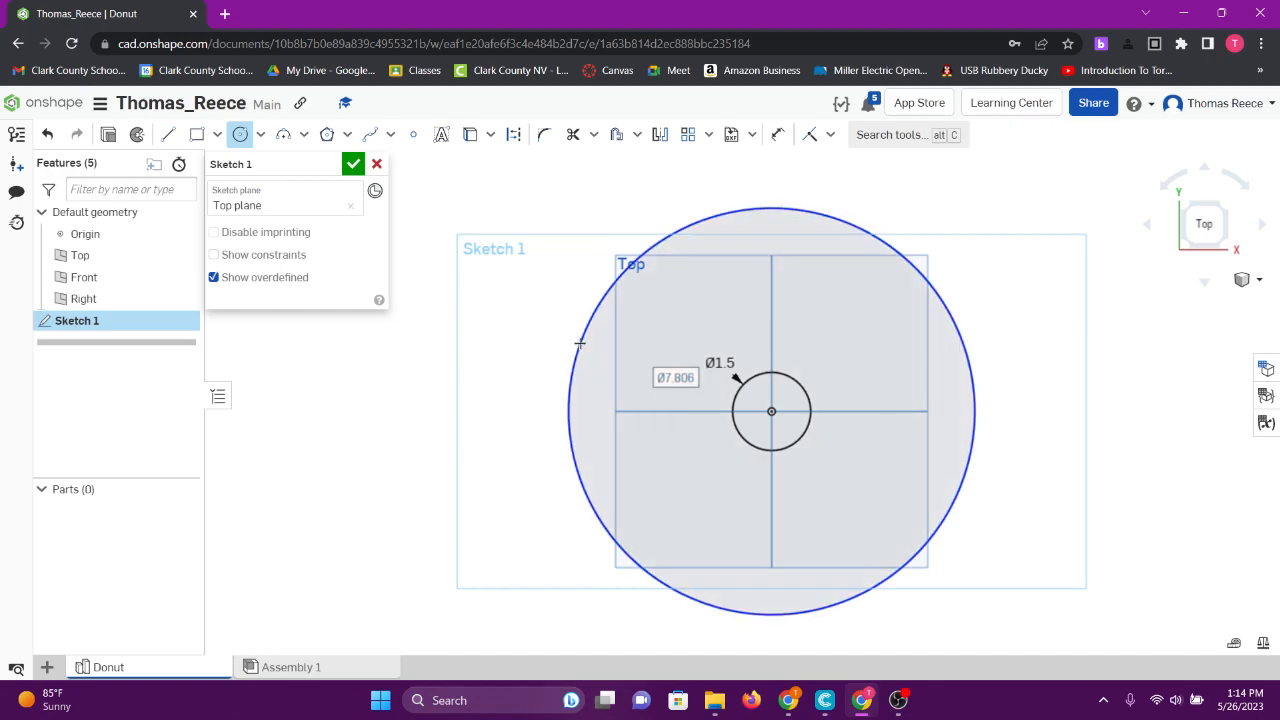
type("2")
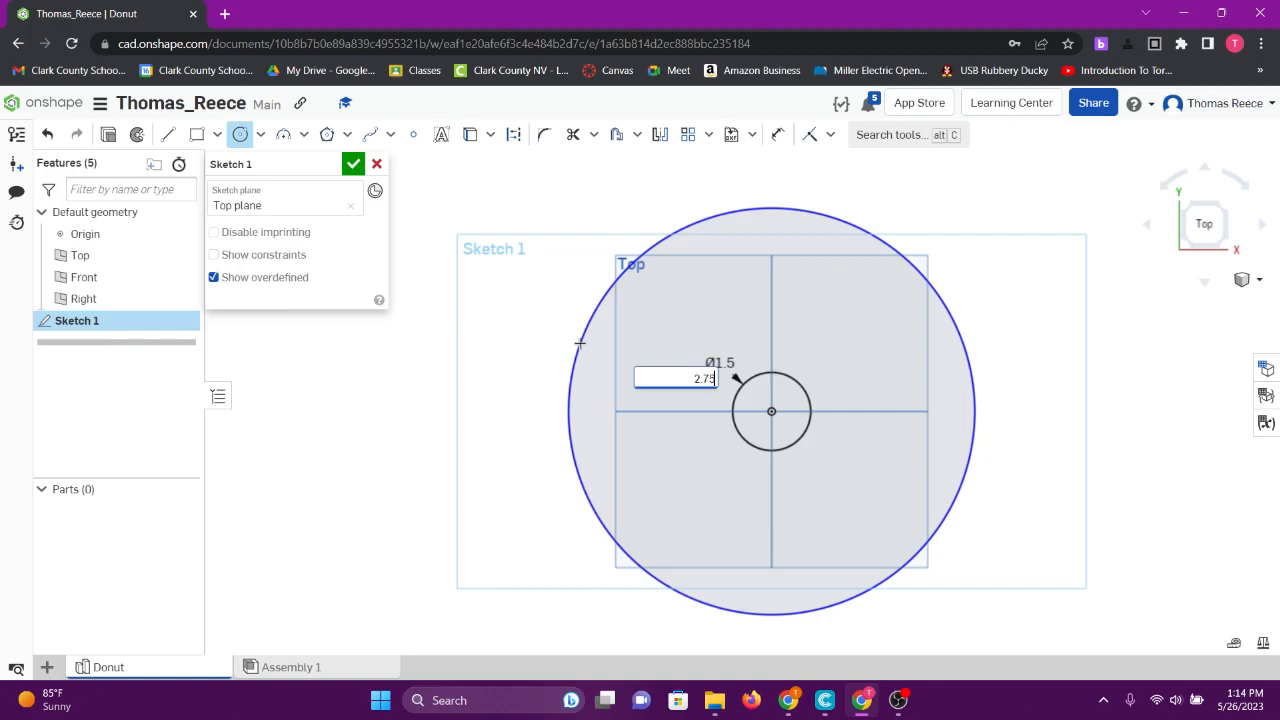
type(".75")
key("Return")
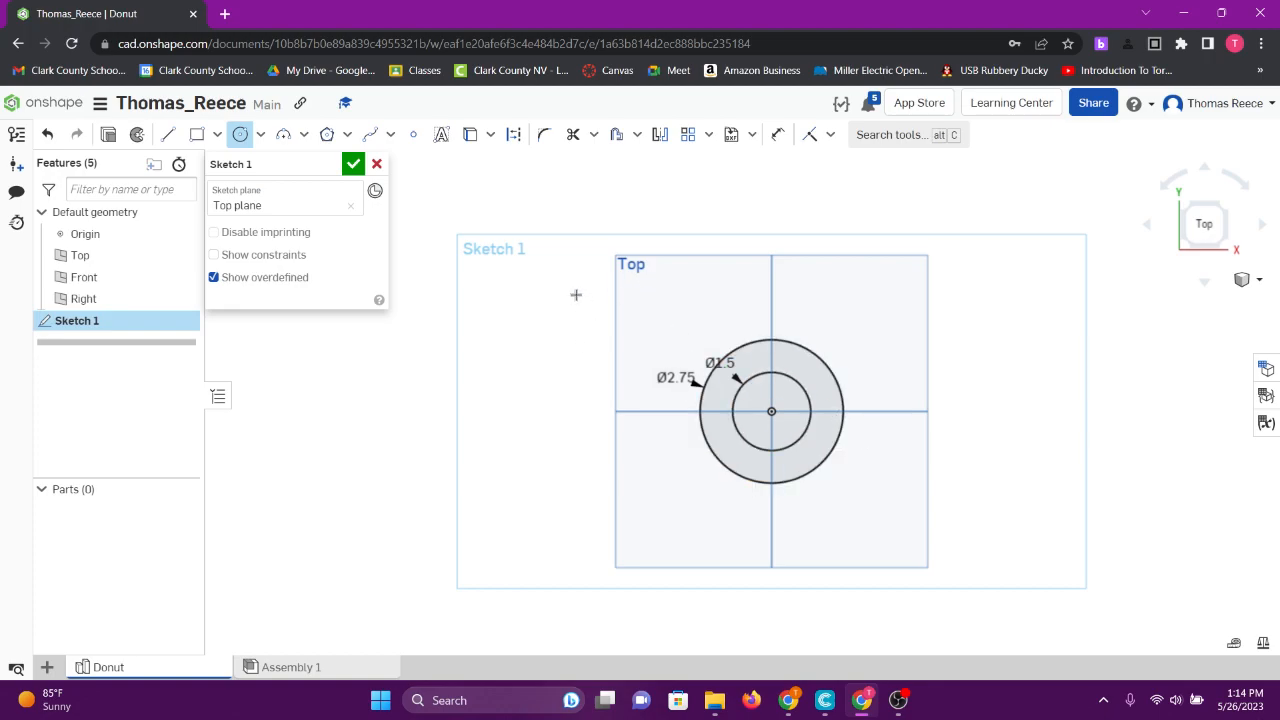
- Cancel the stray unfinished circles started away from the origin
left_click(492, 317)
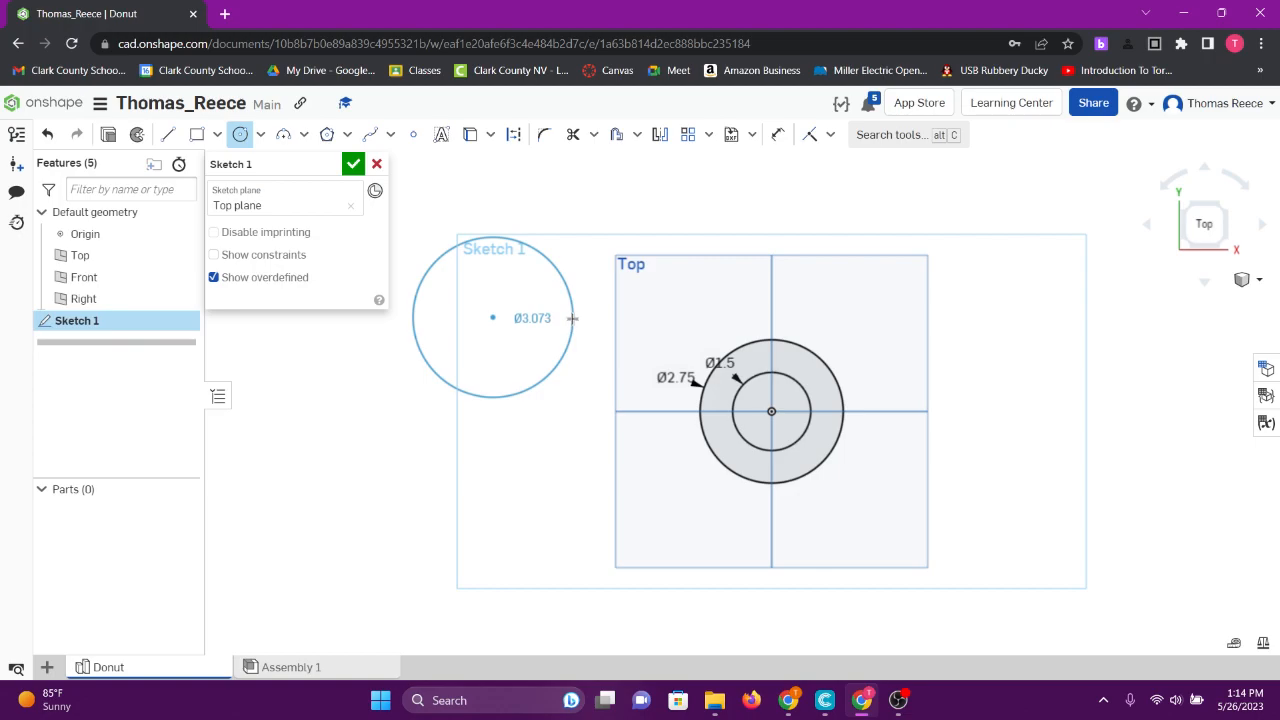
right_click(573, 318)
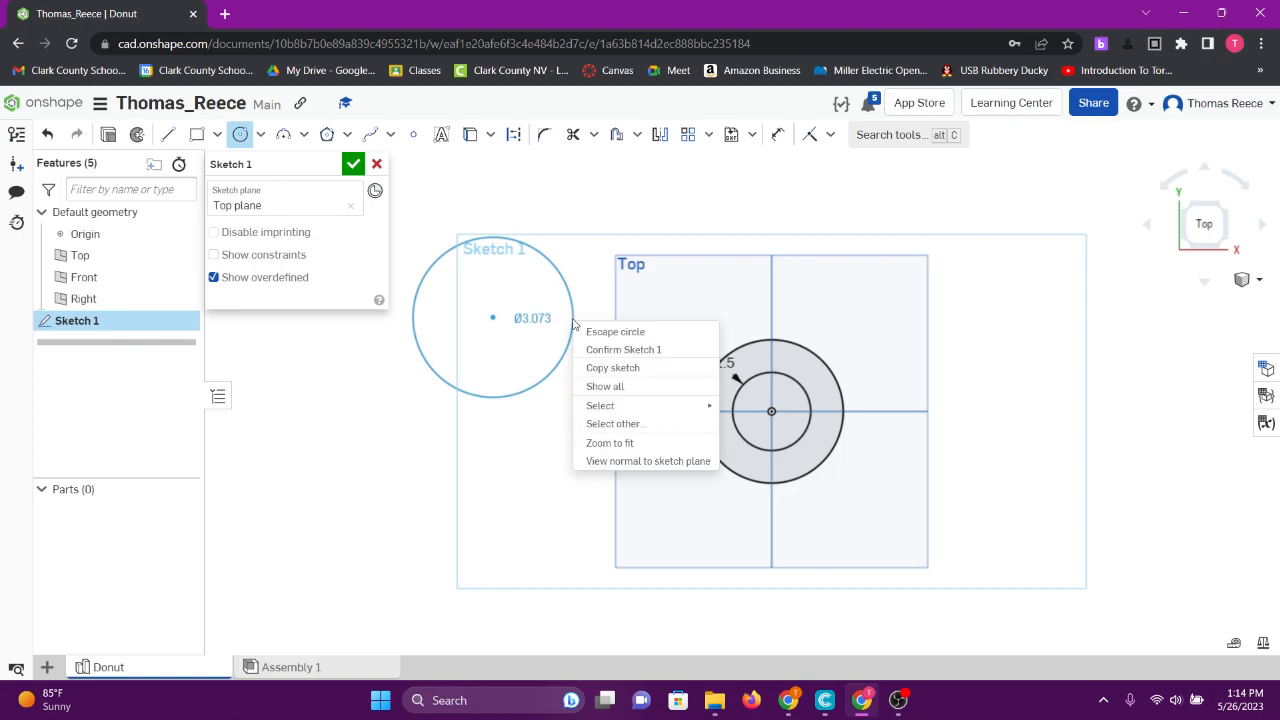
left_click(627, 332)
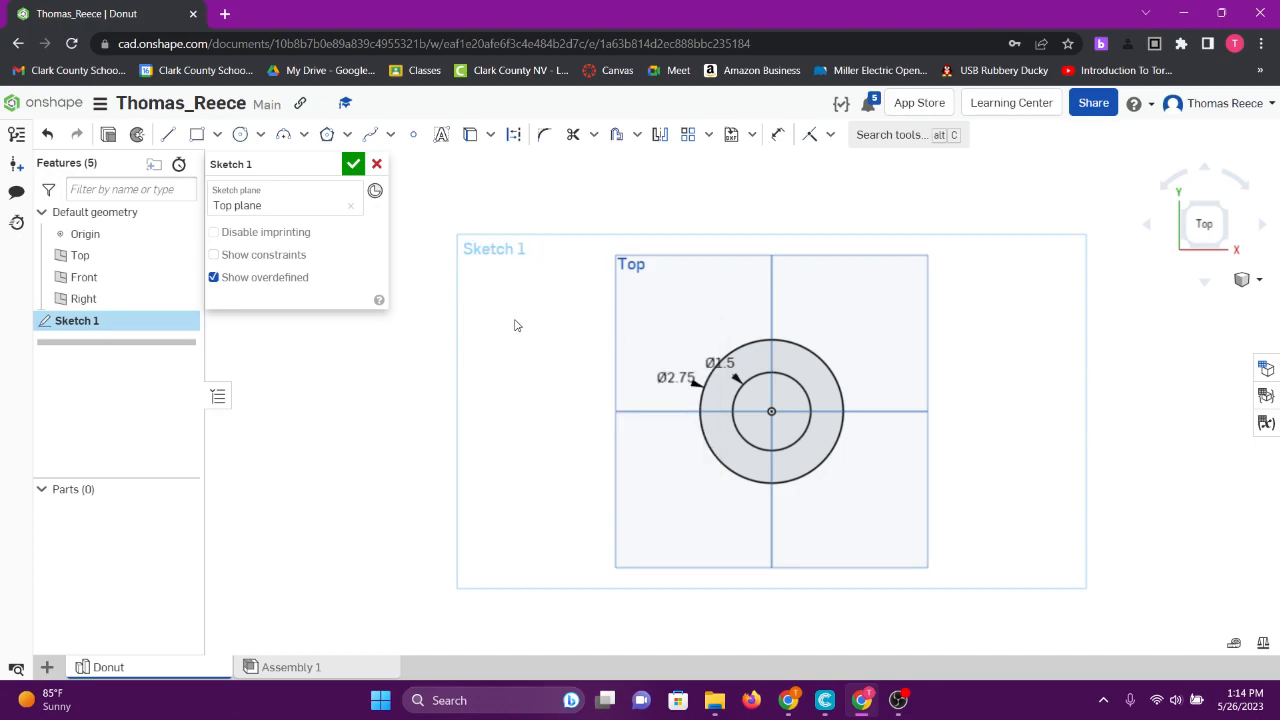
left_click(241, 138)
left_click(483, 302)
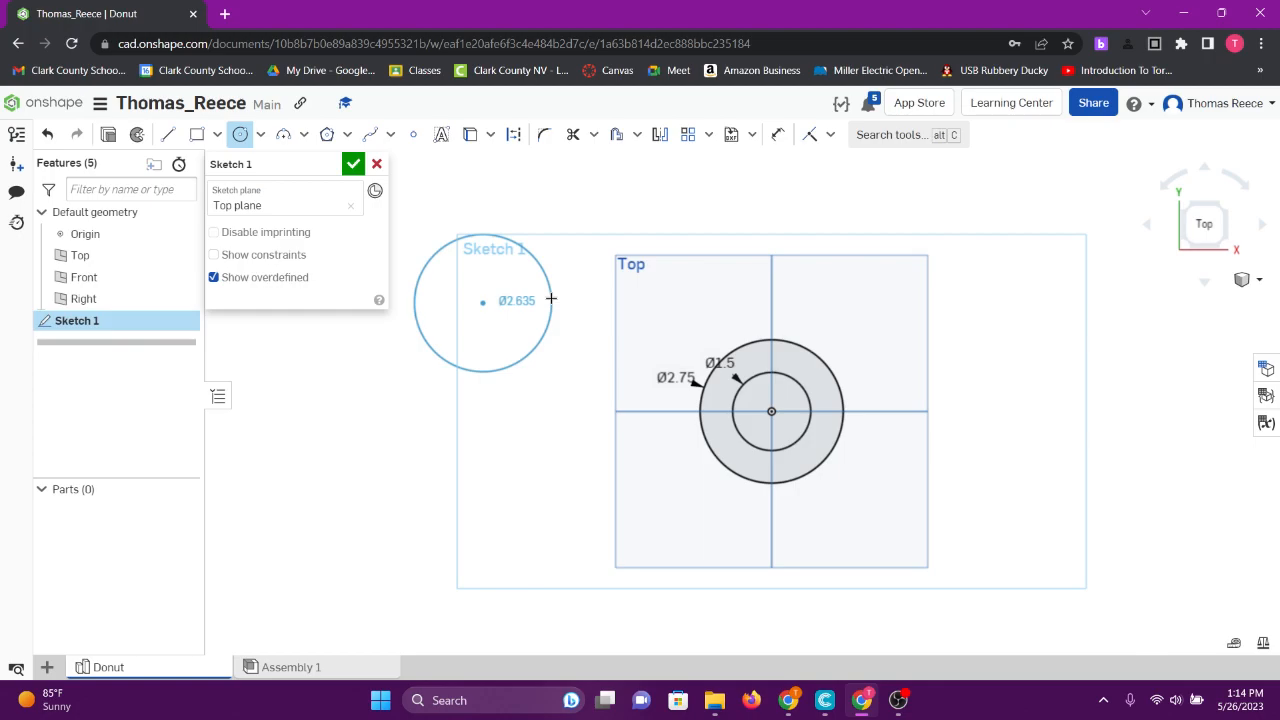
key("Escape")
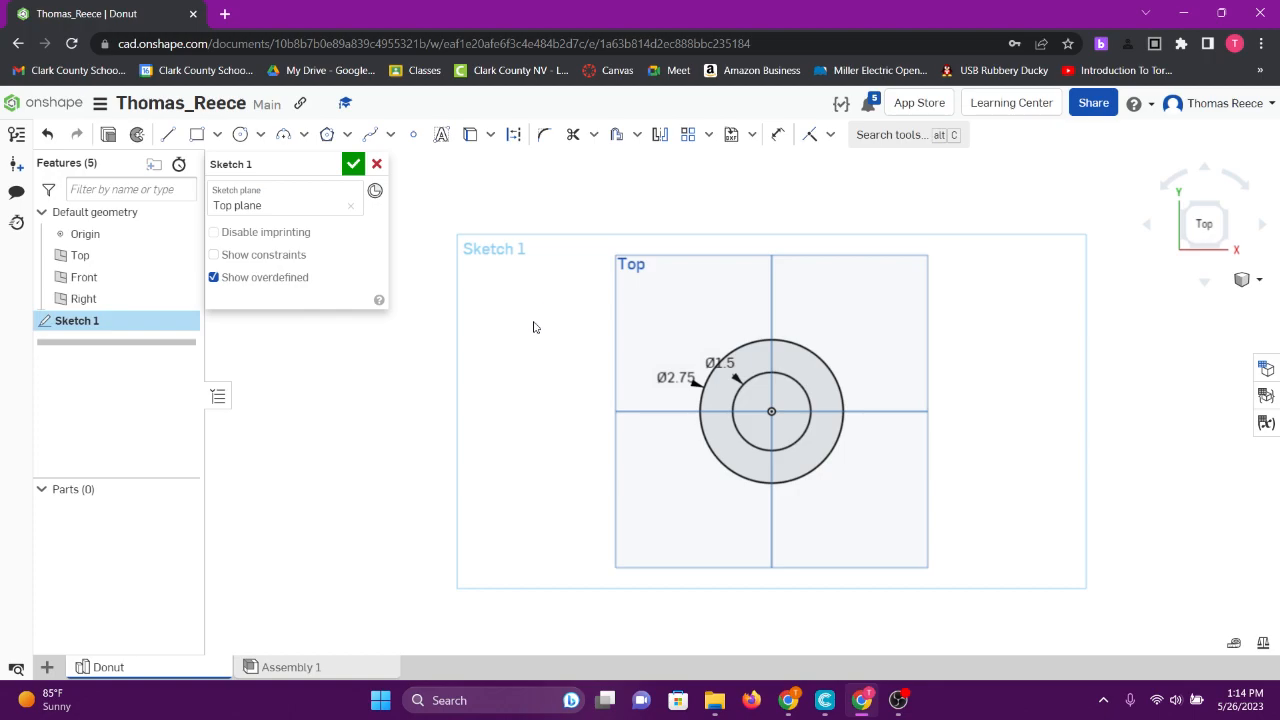
- Delete the outer circle's Ø2.75 dimension and re-add it as a 2.75 diameter dimension
left_click_drag(676, 377, 574, 373)
left_click_drag(720, 362, 657, 306)
right_click(578, 373)
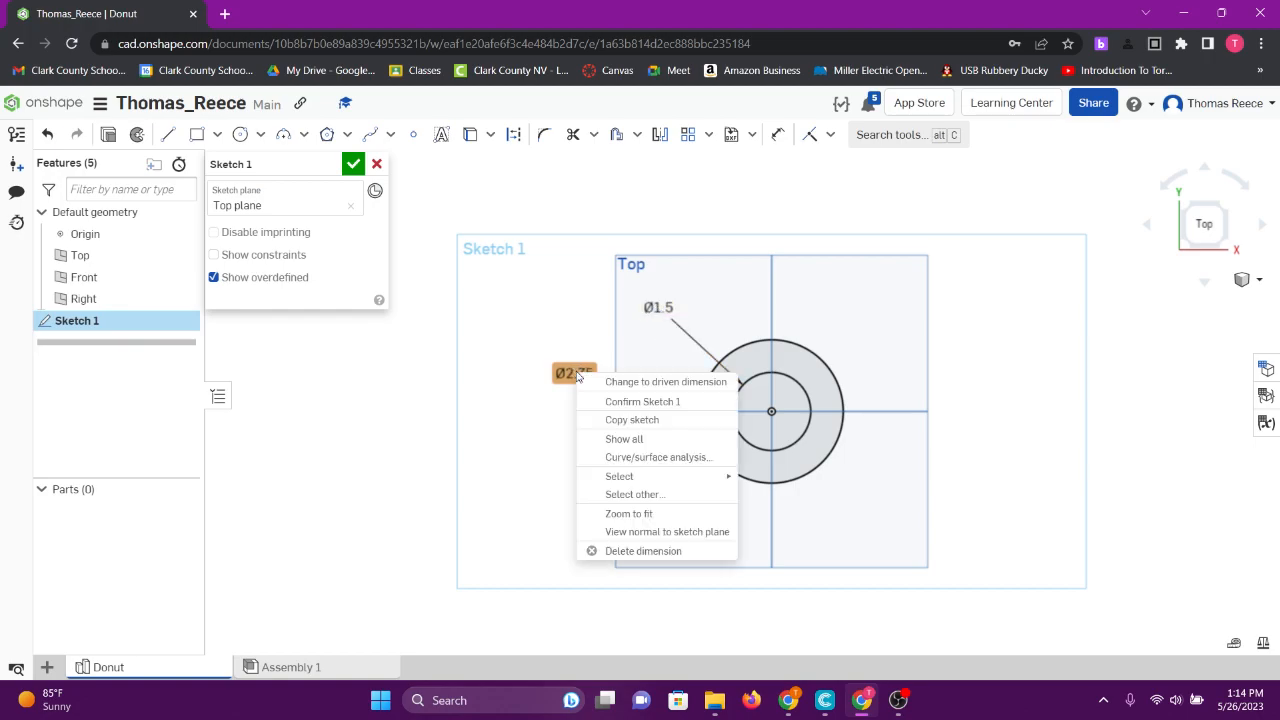
left_click(660, 551)
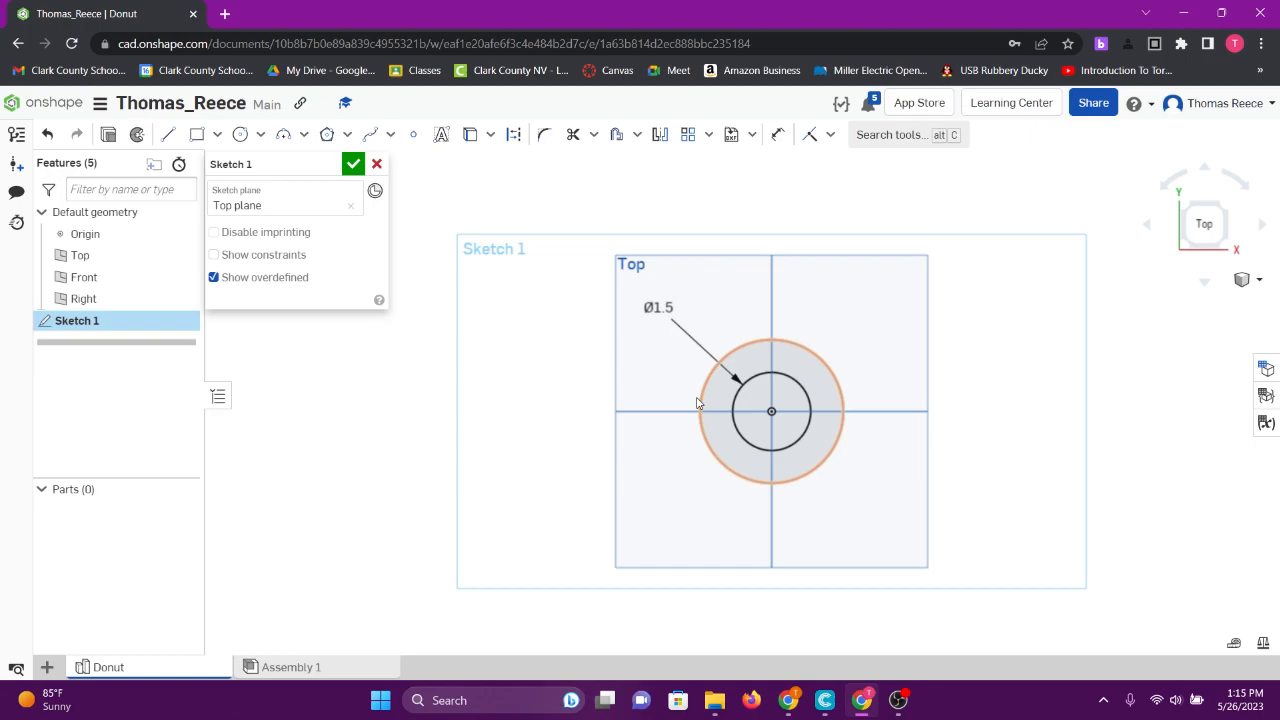
left_click(777, 136)
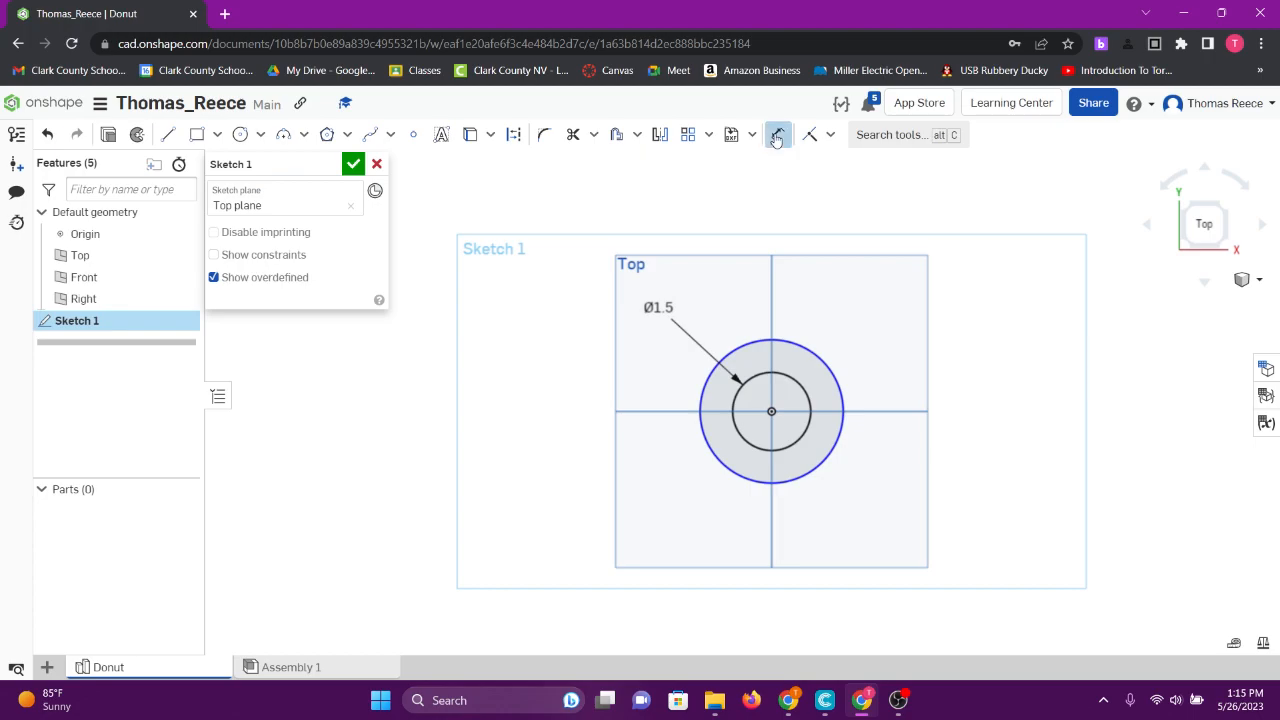
left_click(703, 393)
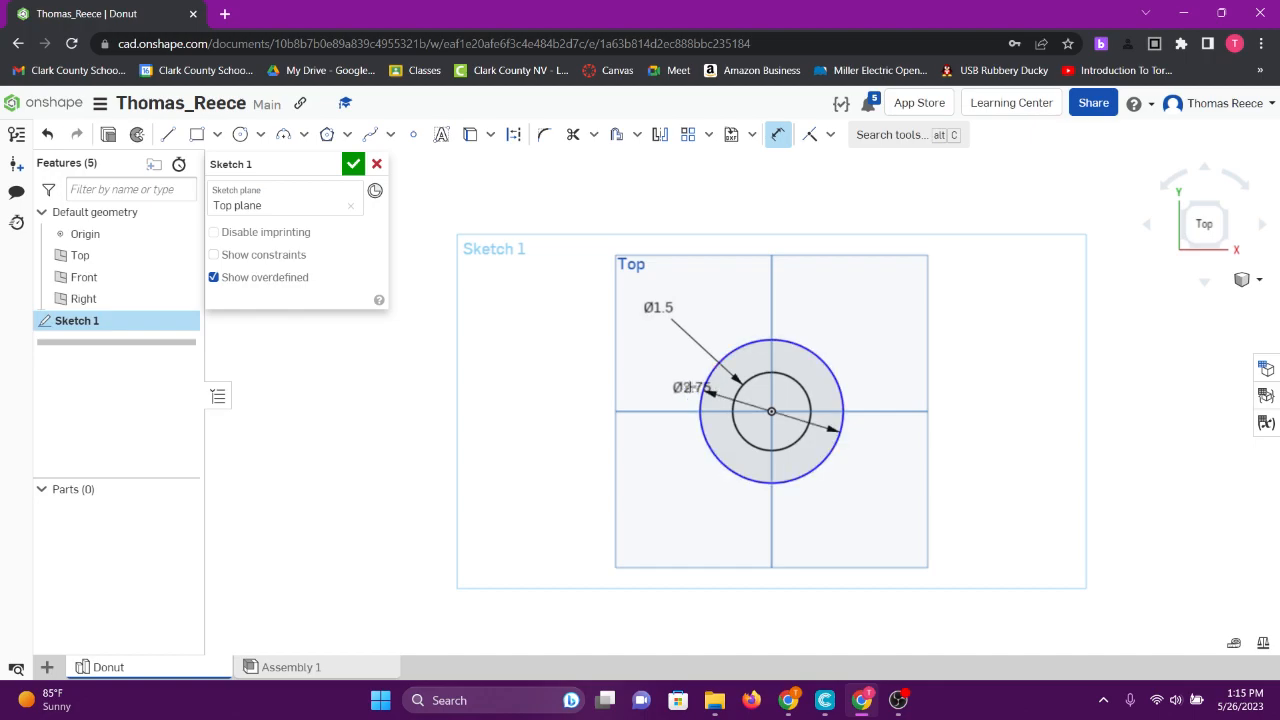
left_click(583, 338)
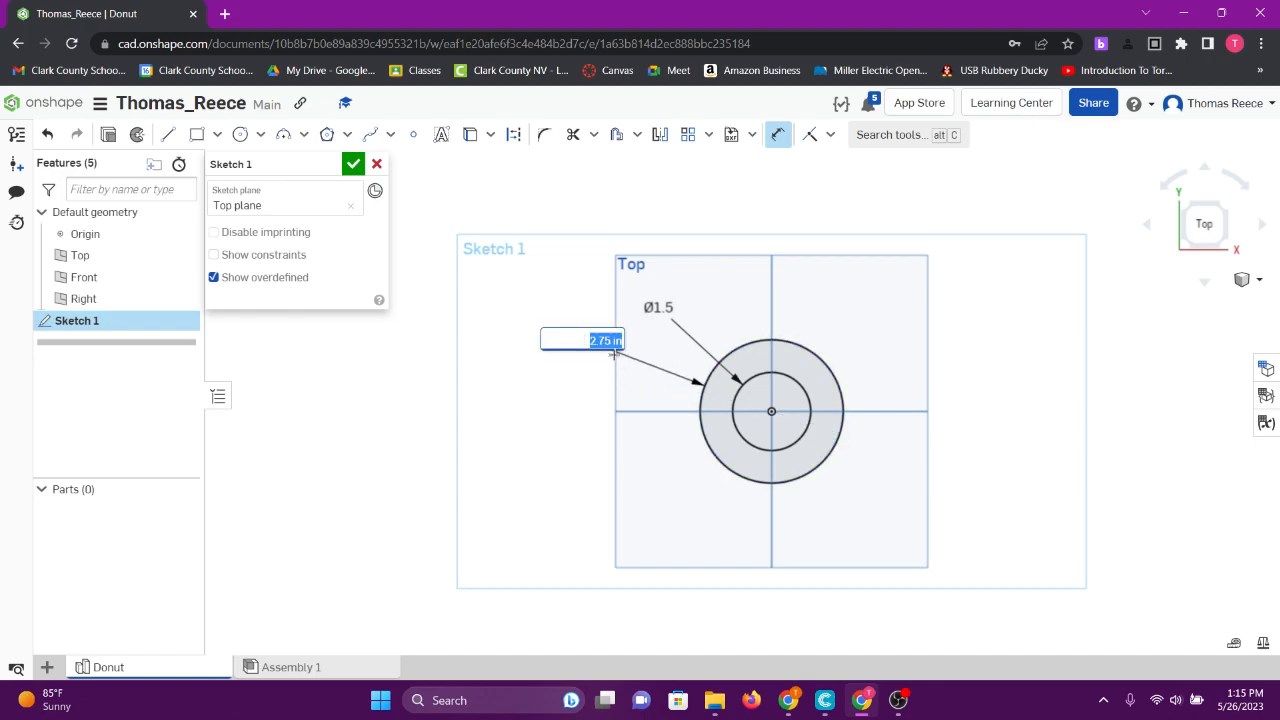
type("2")
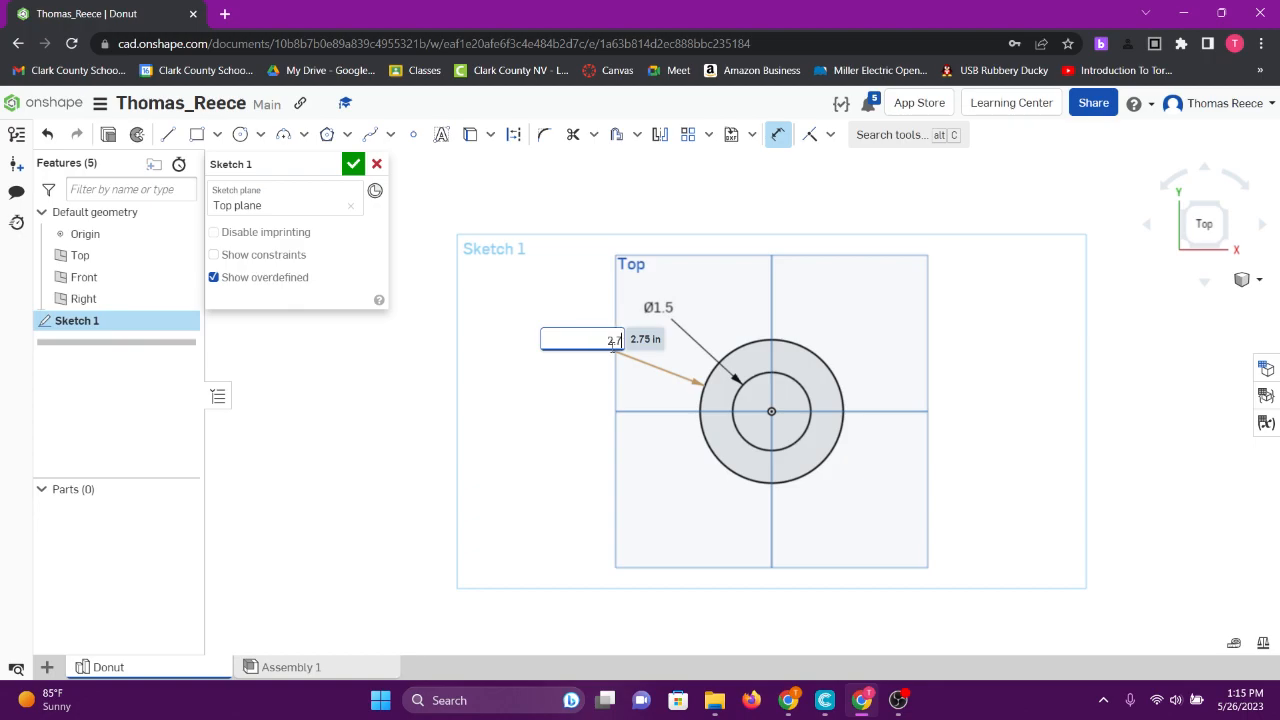
type(".75")
key("Return")
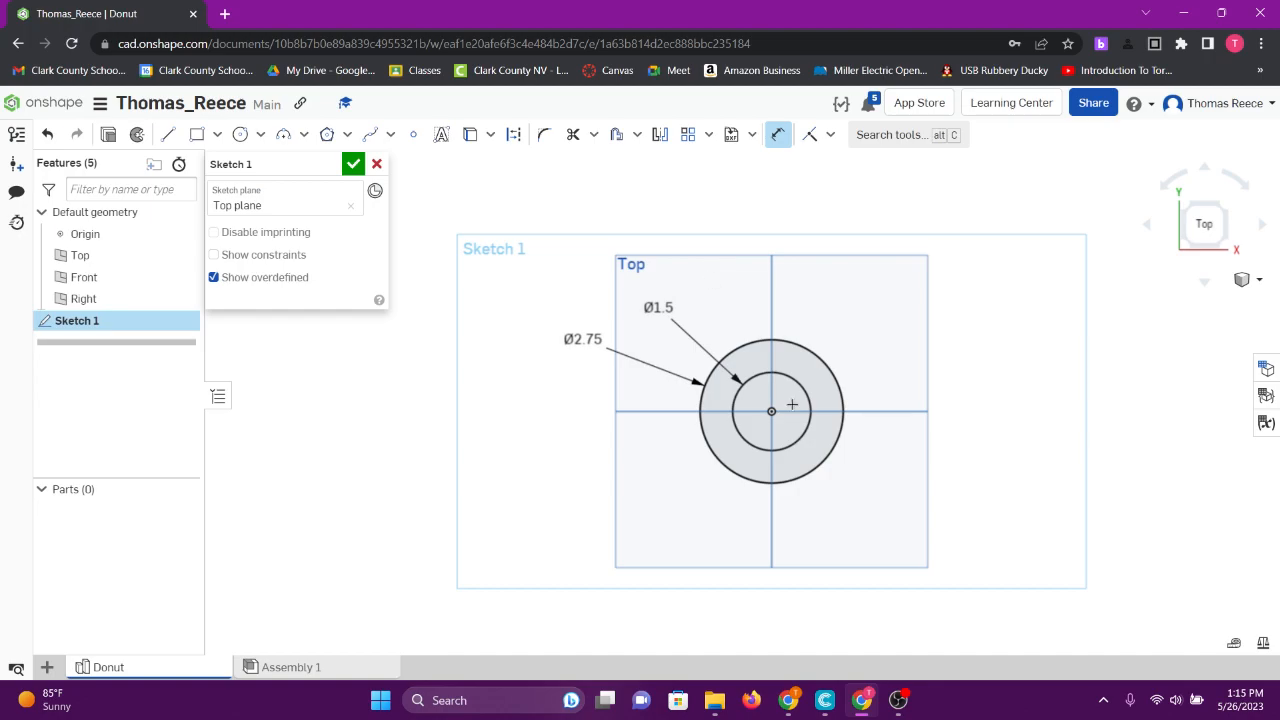
- Check the ring profile in 3D and finish Sketch 1
mouse_move(887, 343)
right_mouse_down()
mouse_move(903, 303)
mouse_move(715, 408)
right_mouse_up()
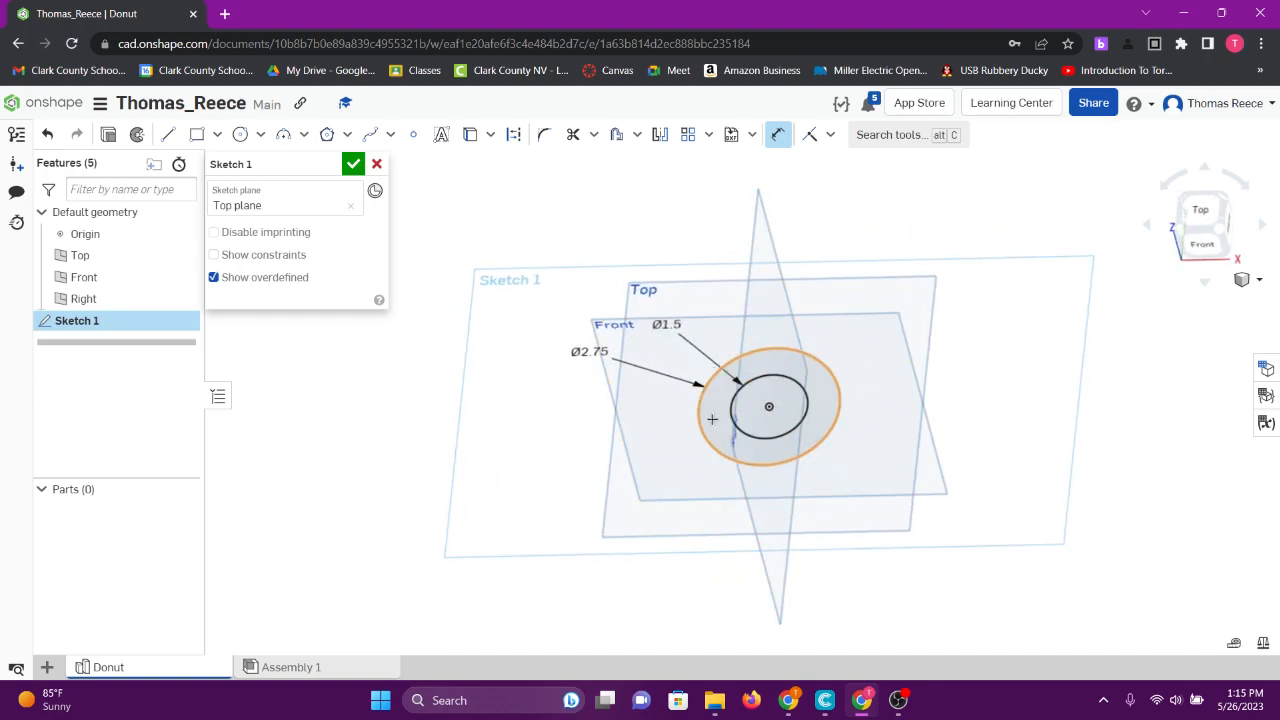
key("n")
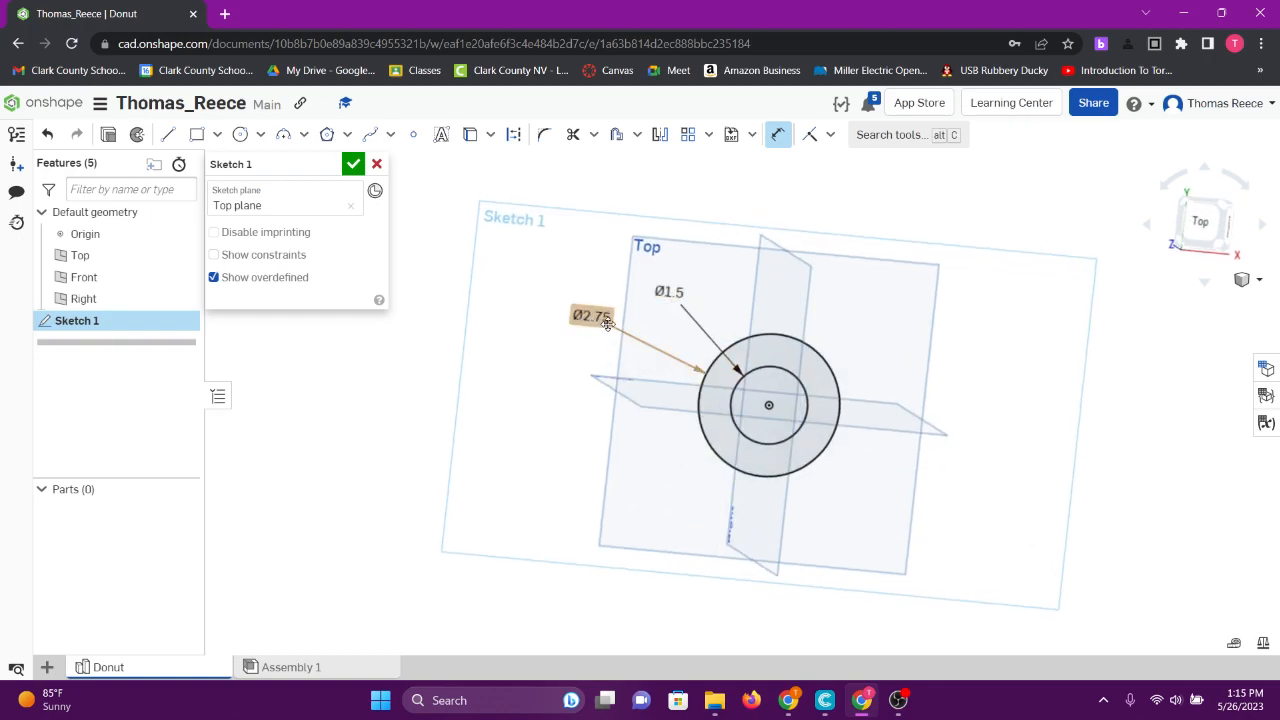
right_click_drag(585, 285, 602, 278)
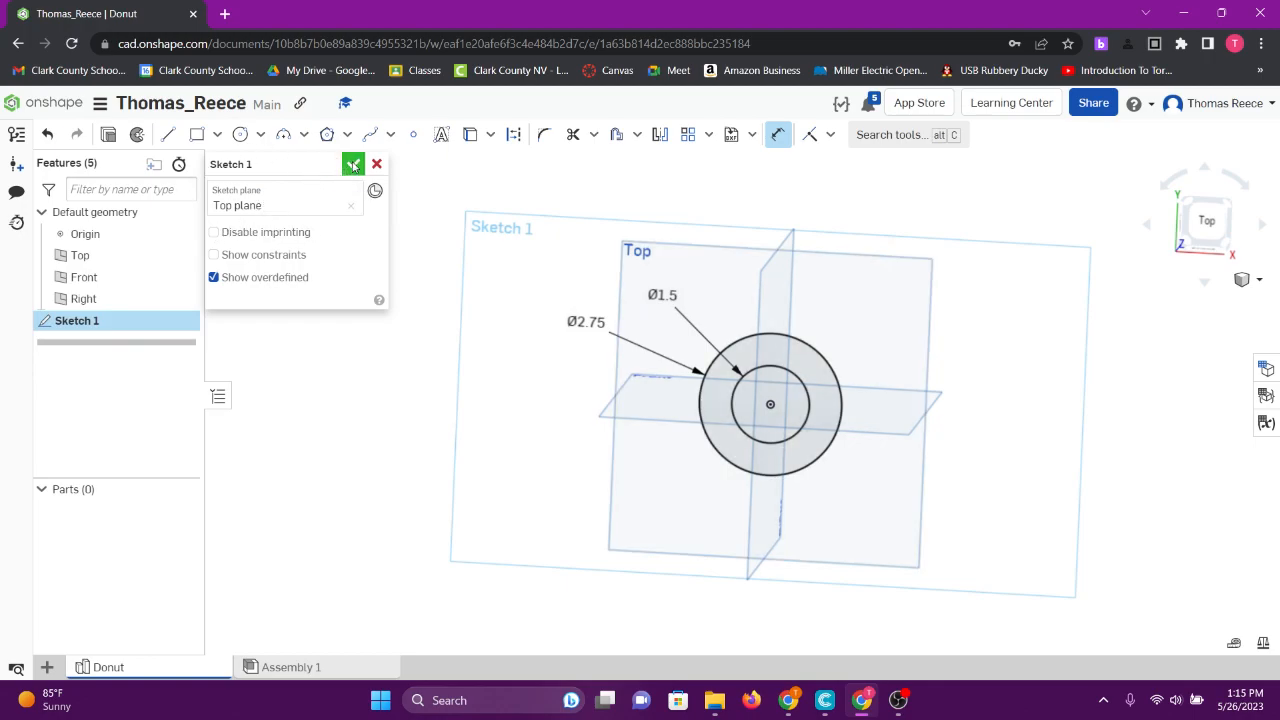
left_click(353, 165)
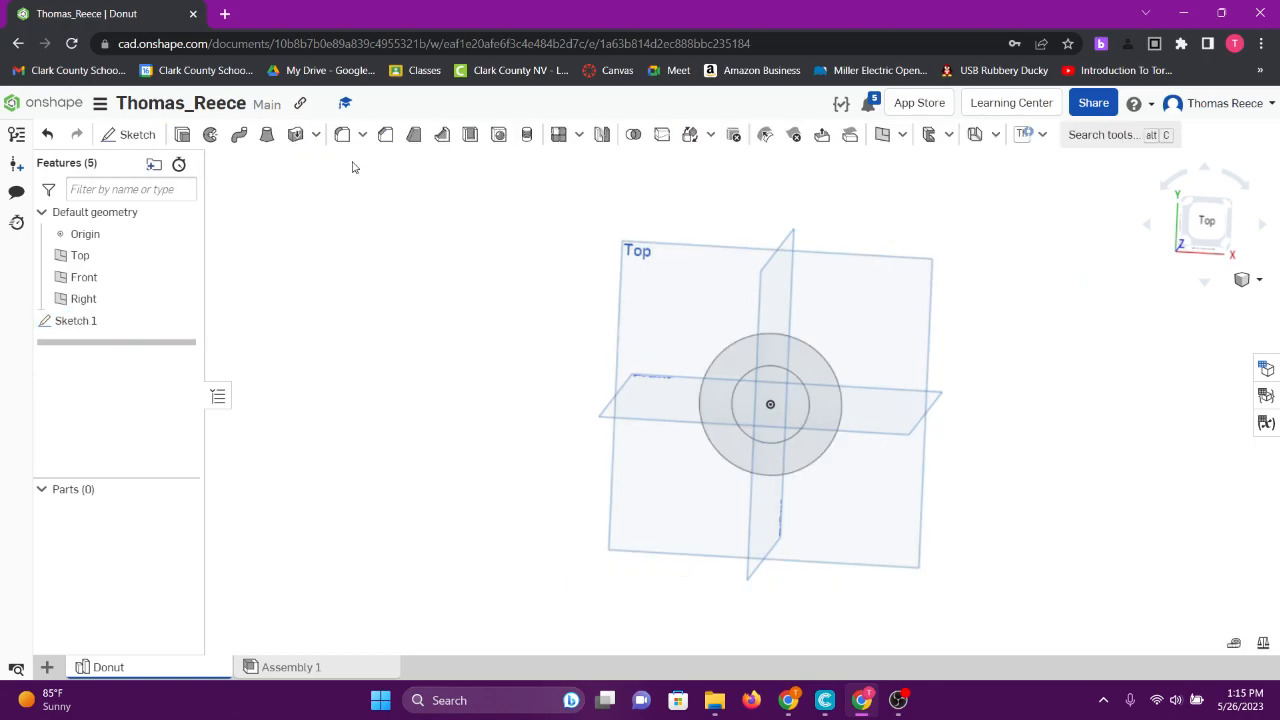
- Extrude Sketch 1's ring and drag the depth arrow out to 1.85 in
double_click(80, 321)
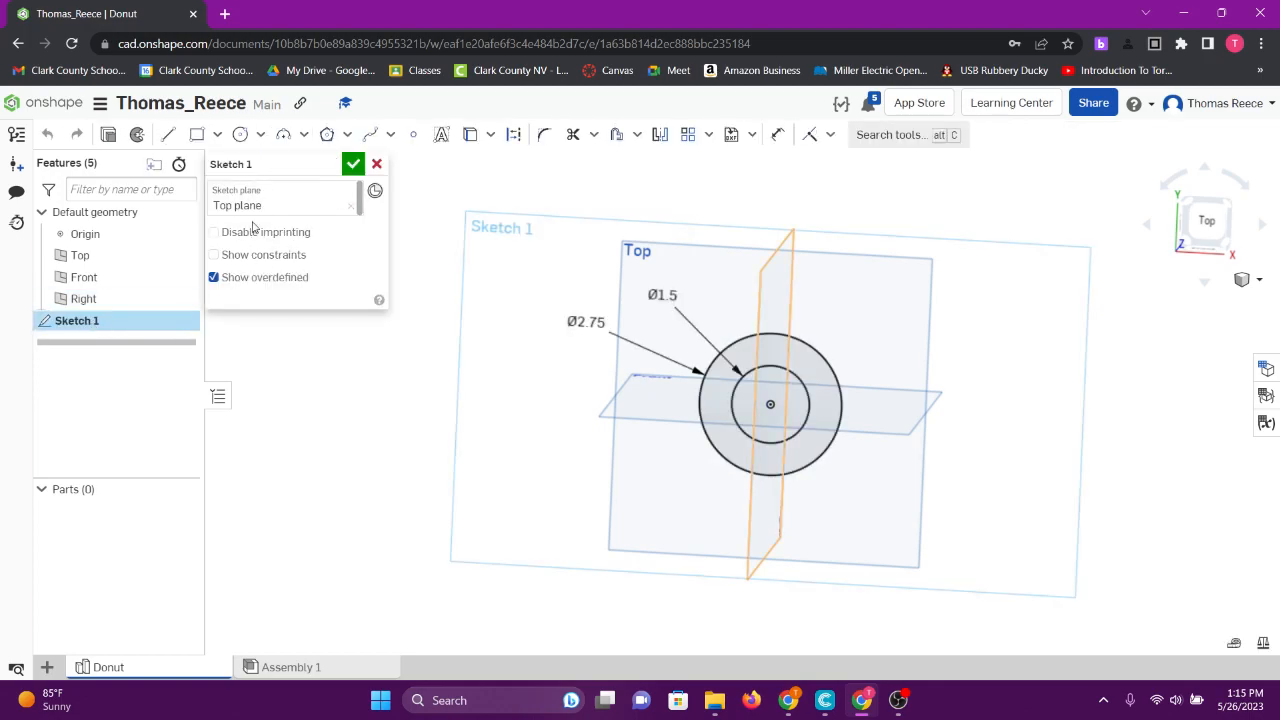
left_click(108, 136)
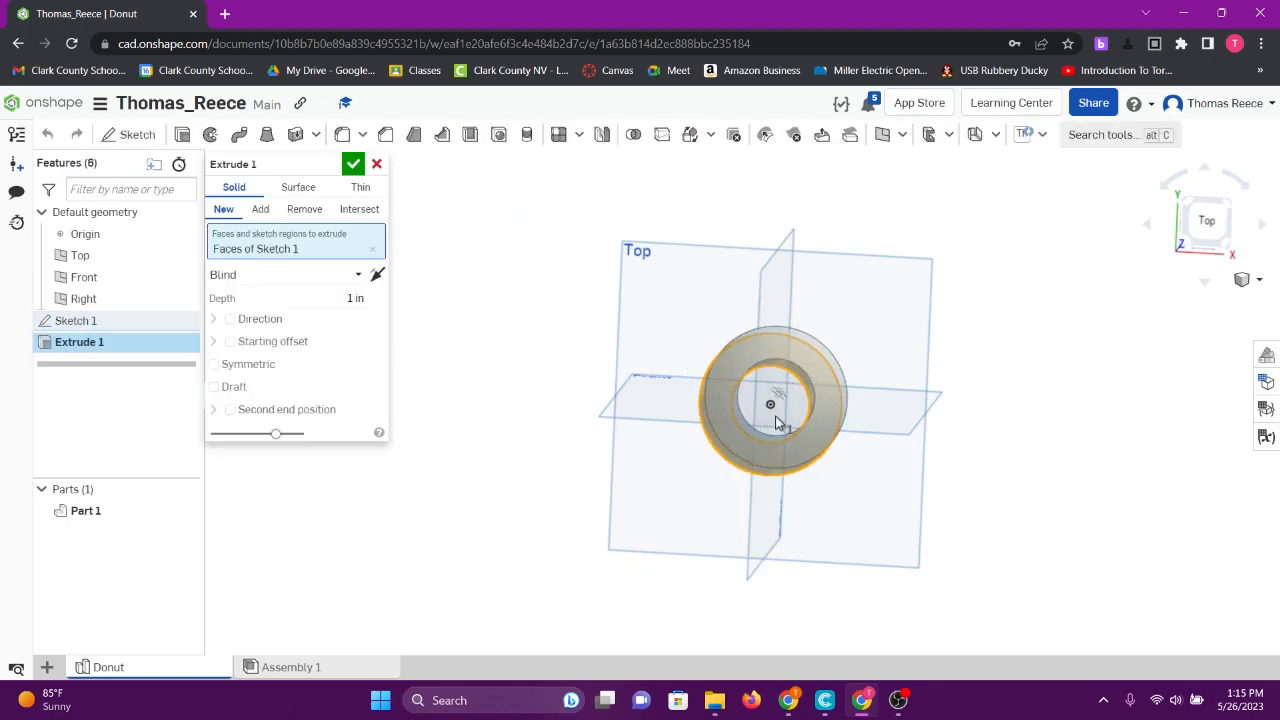
right_click_drag(858, 472, 906, 436)
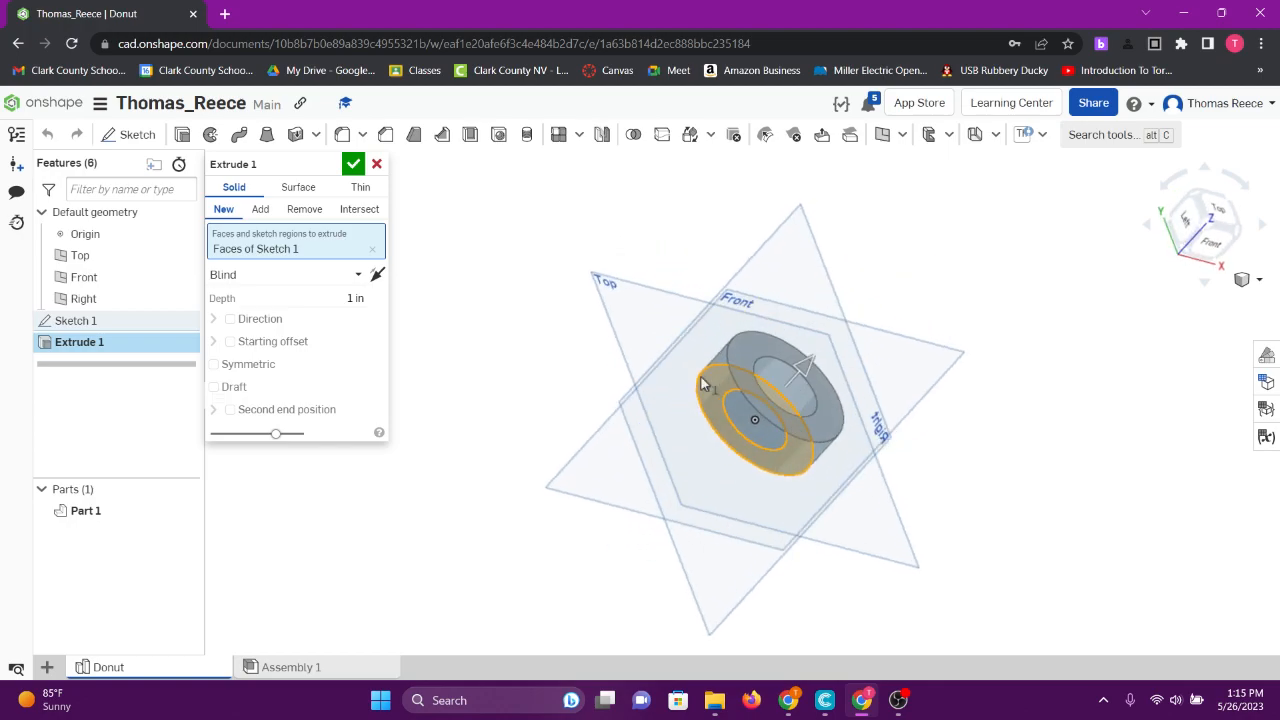
scroll(761, 415, "up", 5)
mouse_move(761, 415)
right_mouse_down()
mouse_move(733, 427)
mouse_move(762, 399)
right_mouse_up()
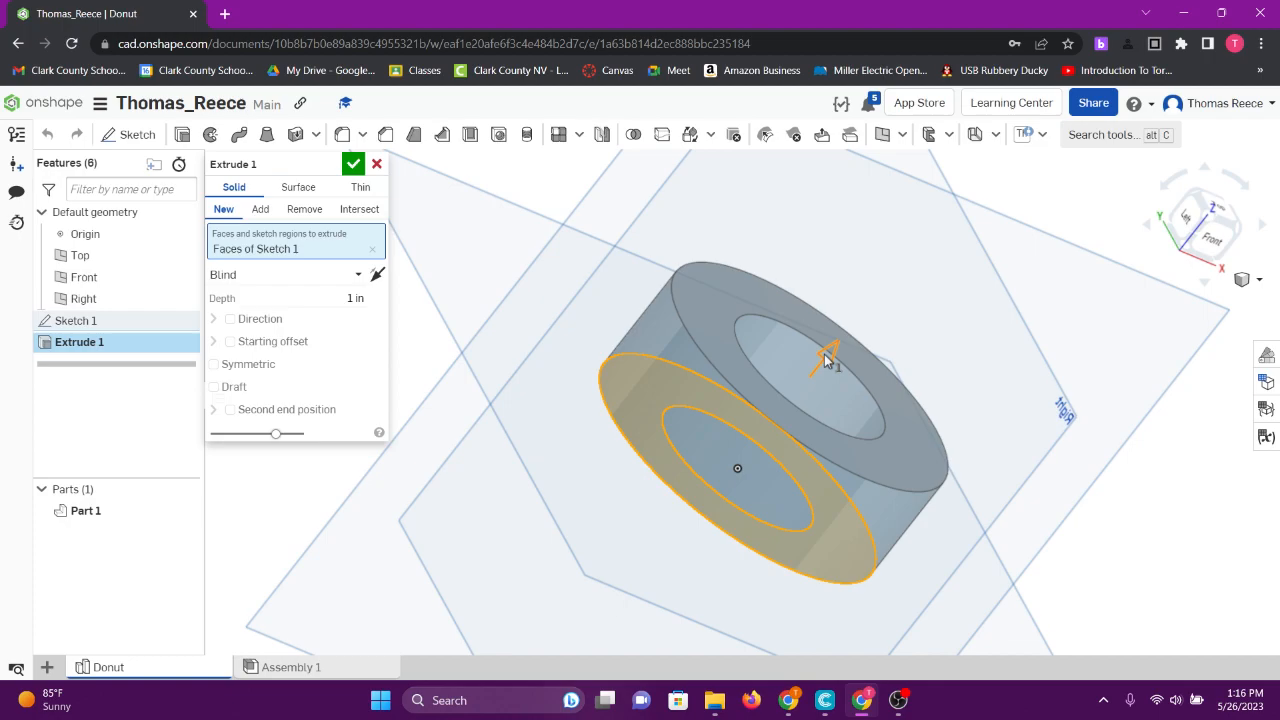
left_click_drag(826, 360, 885, 278)
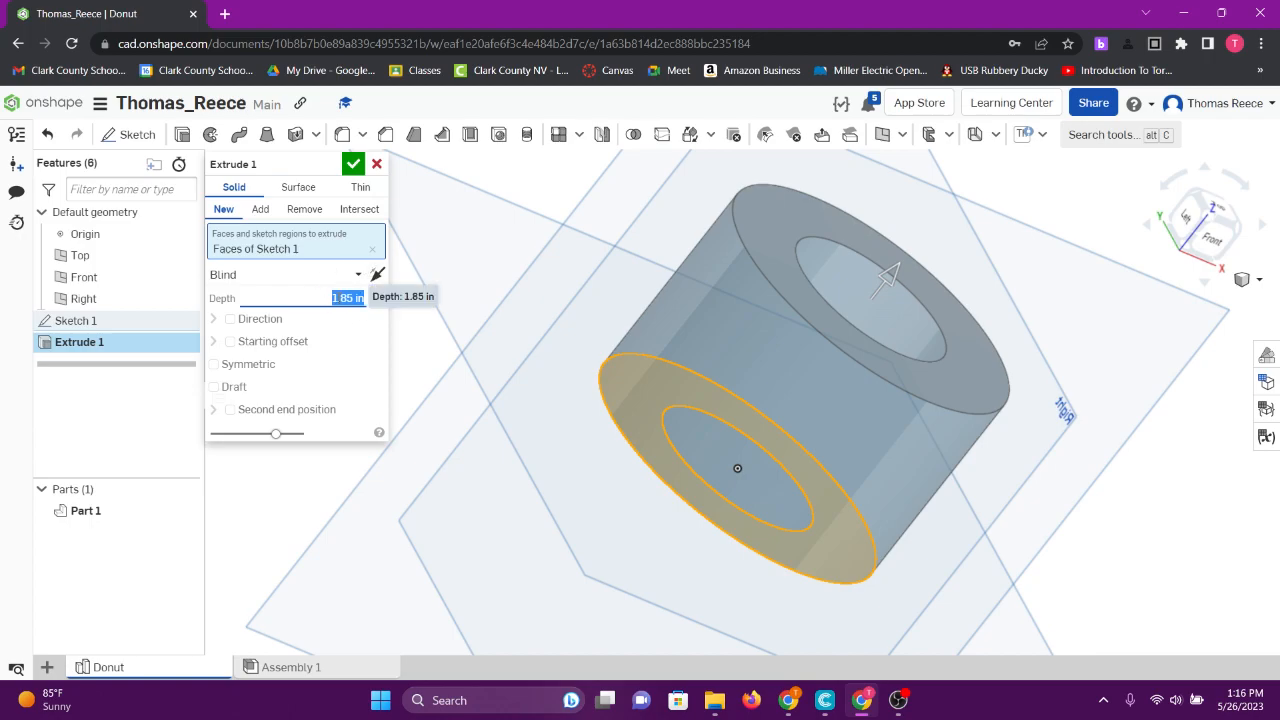
- Set Extrude 1 to a 1/8 in (0.125) depth, flip its direction, and accept the washer
type("0")
key("Return")
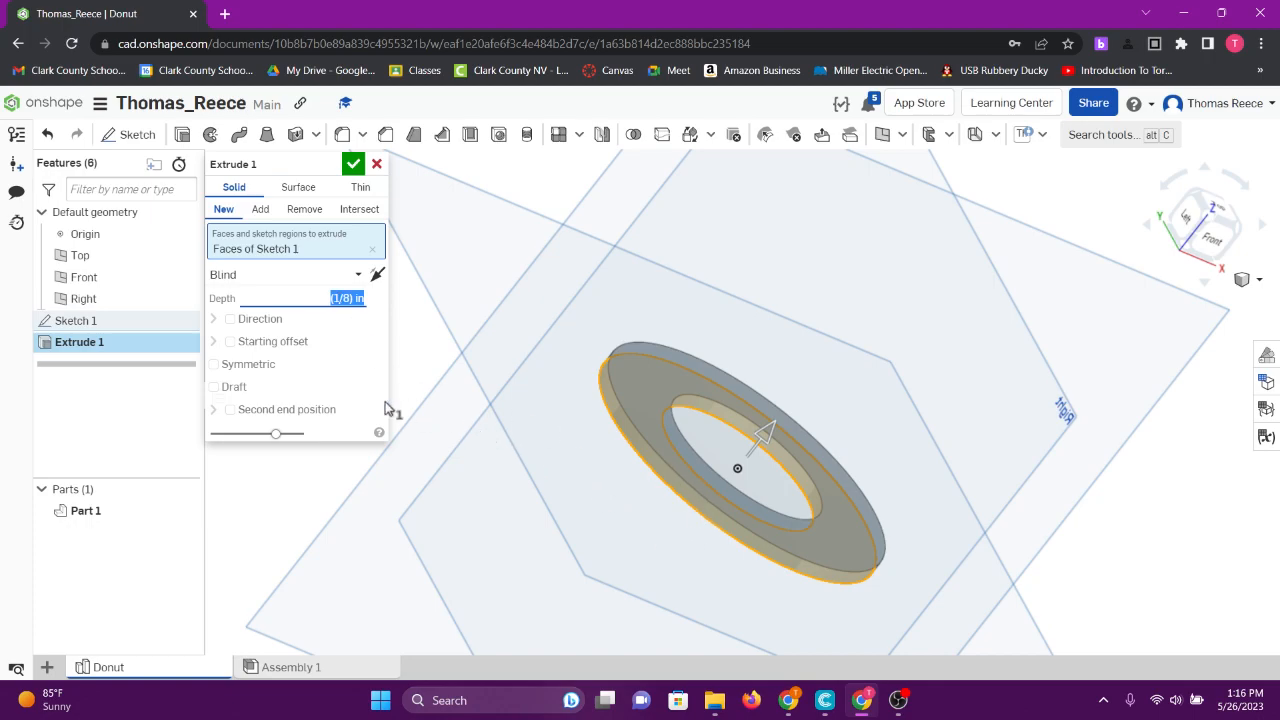
left_click(377, 276)
left_click(377, 276)
left_click(377, 276)
left_click(377, 276)
left_click(377, 276)
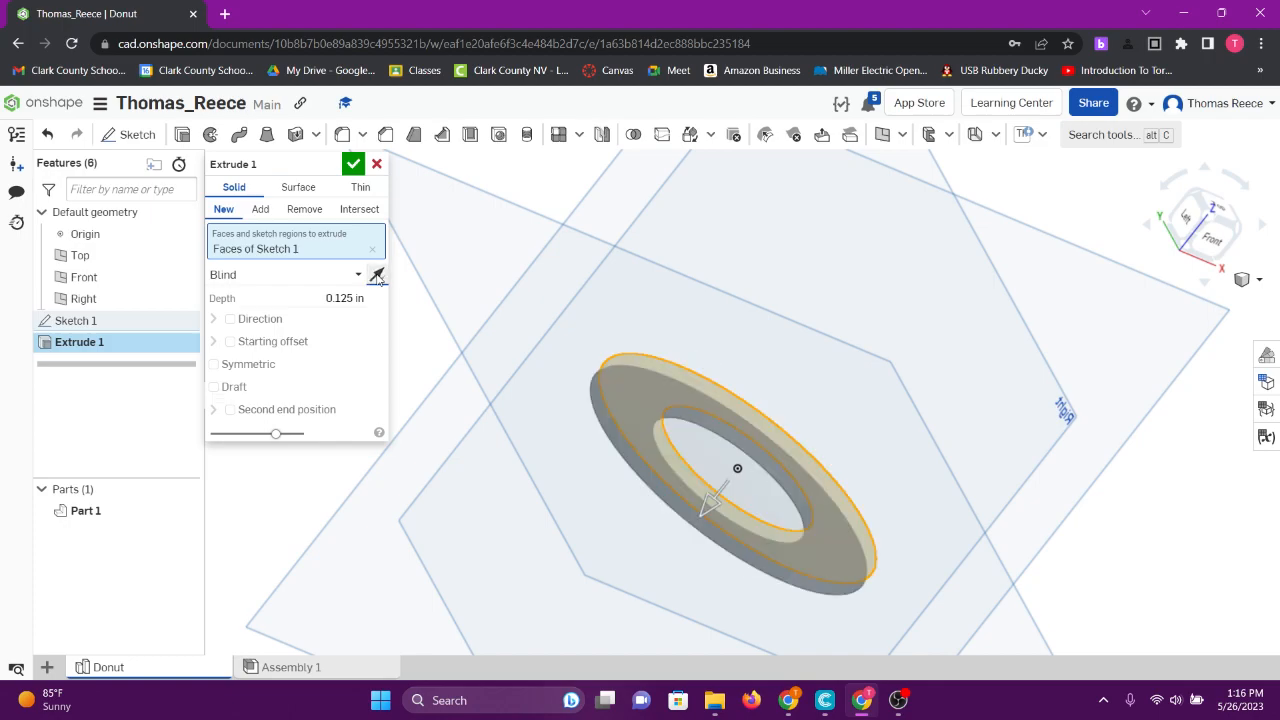
right_click_drag(643, 508, 617, 530)
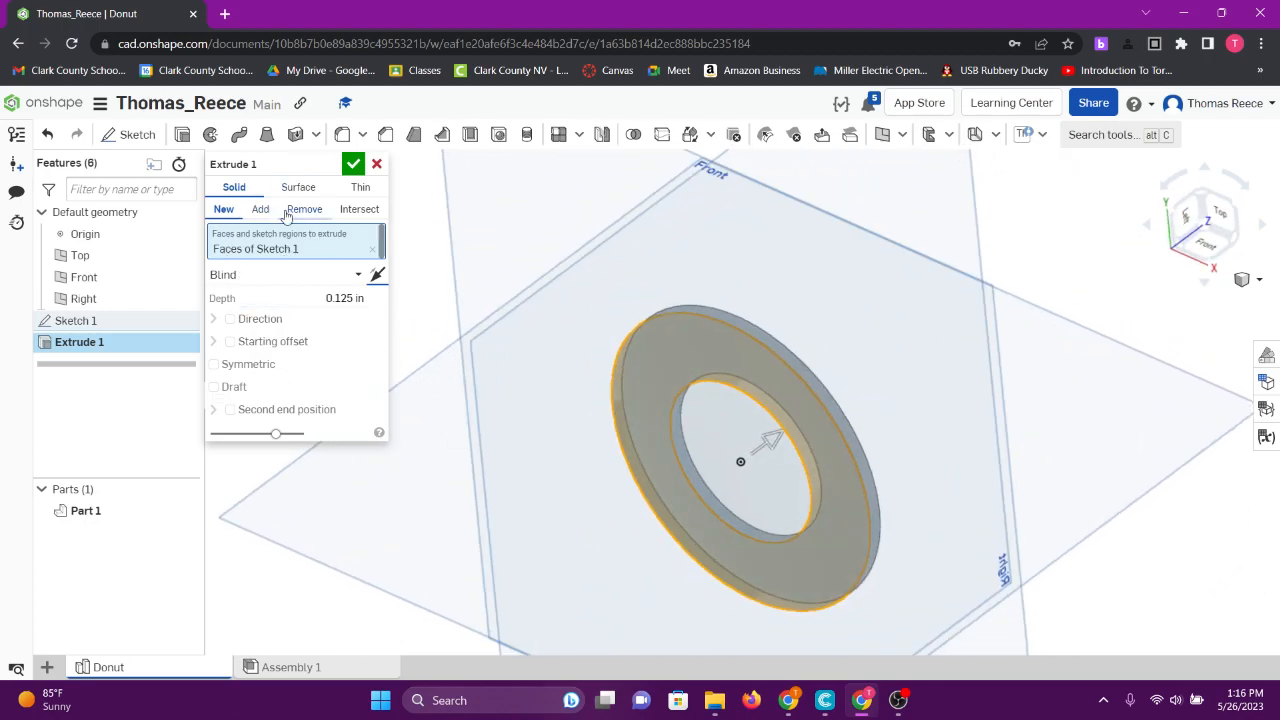
left_click(353, 166)
right_click_drag(743, 434, 760, 400)
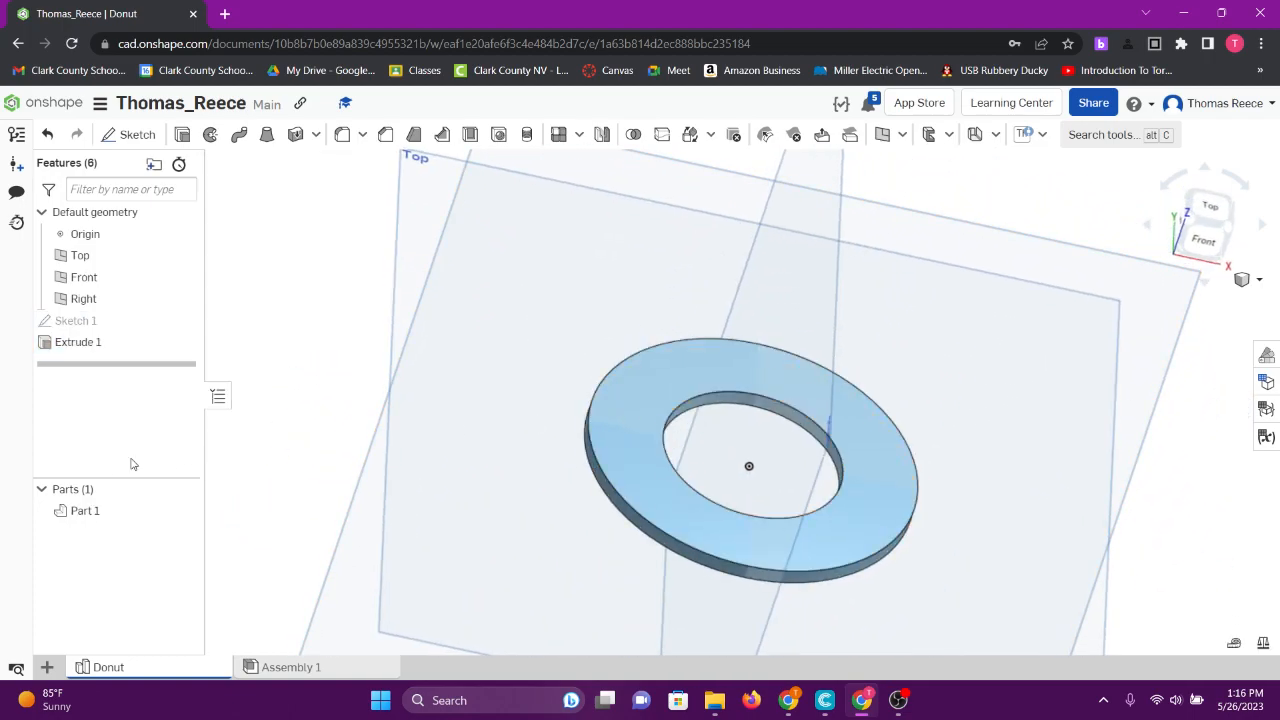
left_click(85, 513)
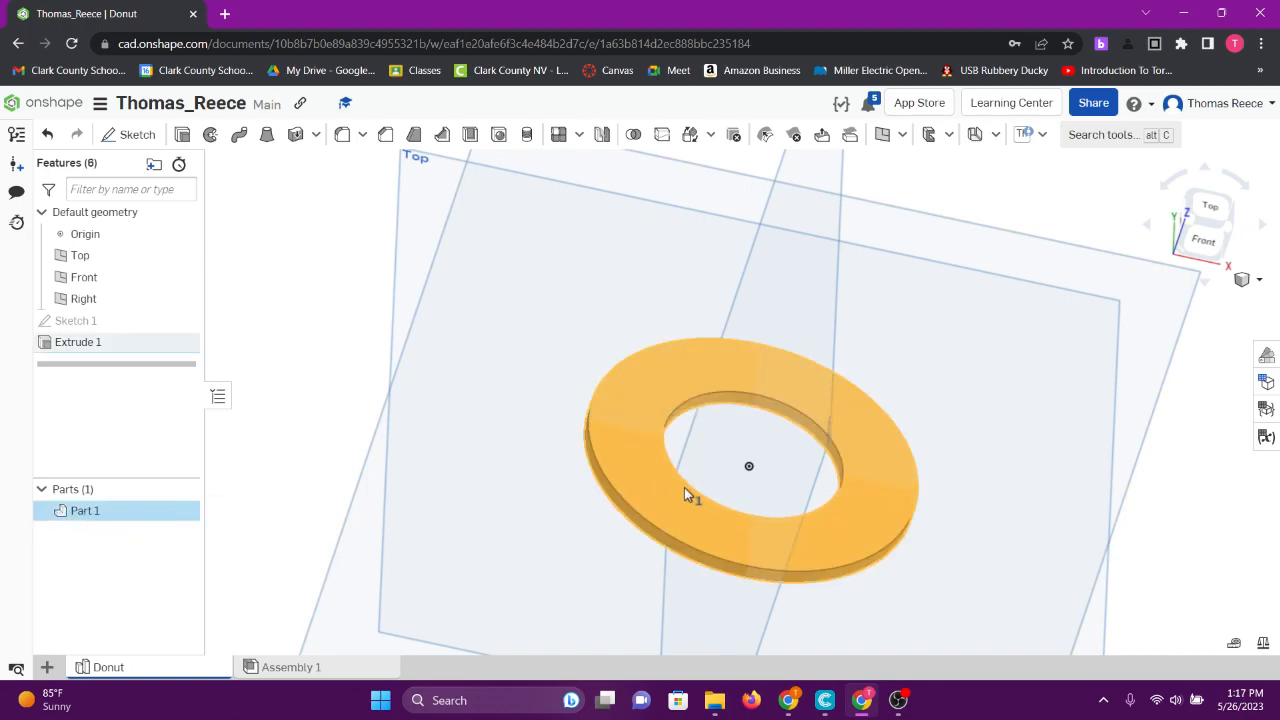
left_click(100, 515)
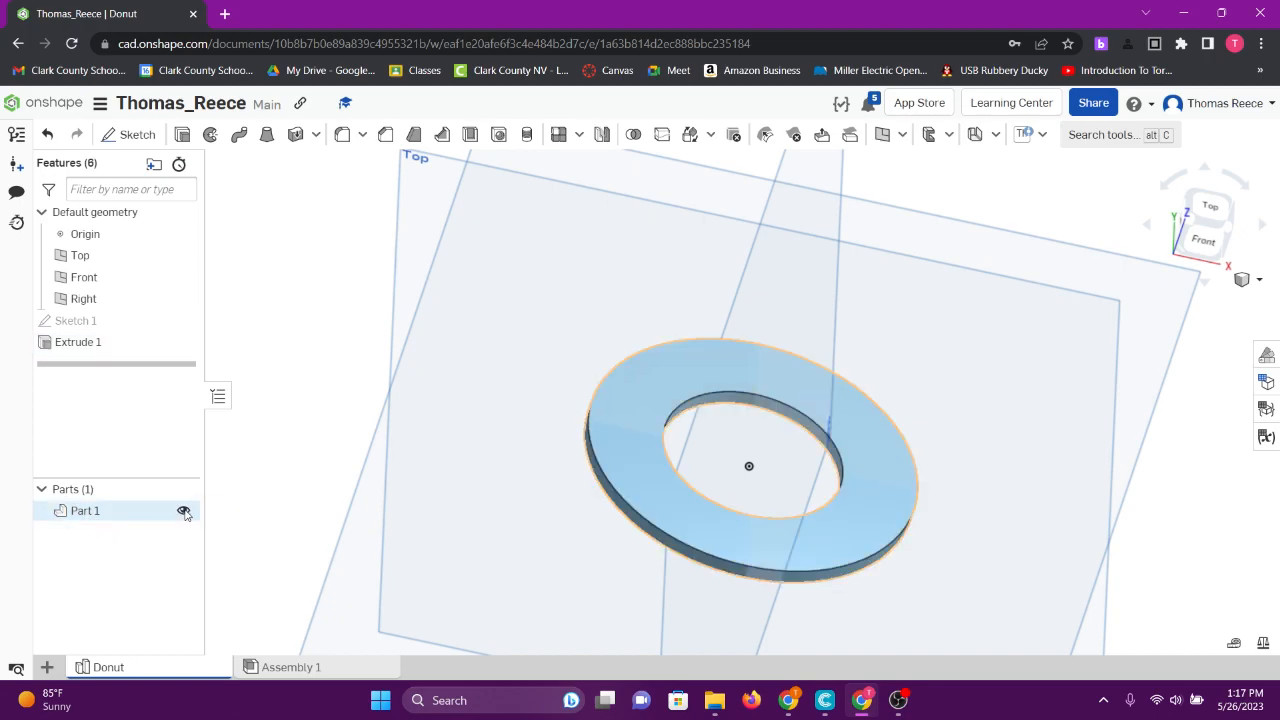
left_click(184, 511)
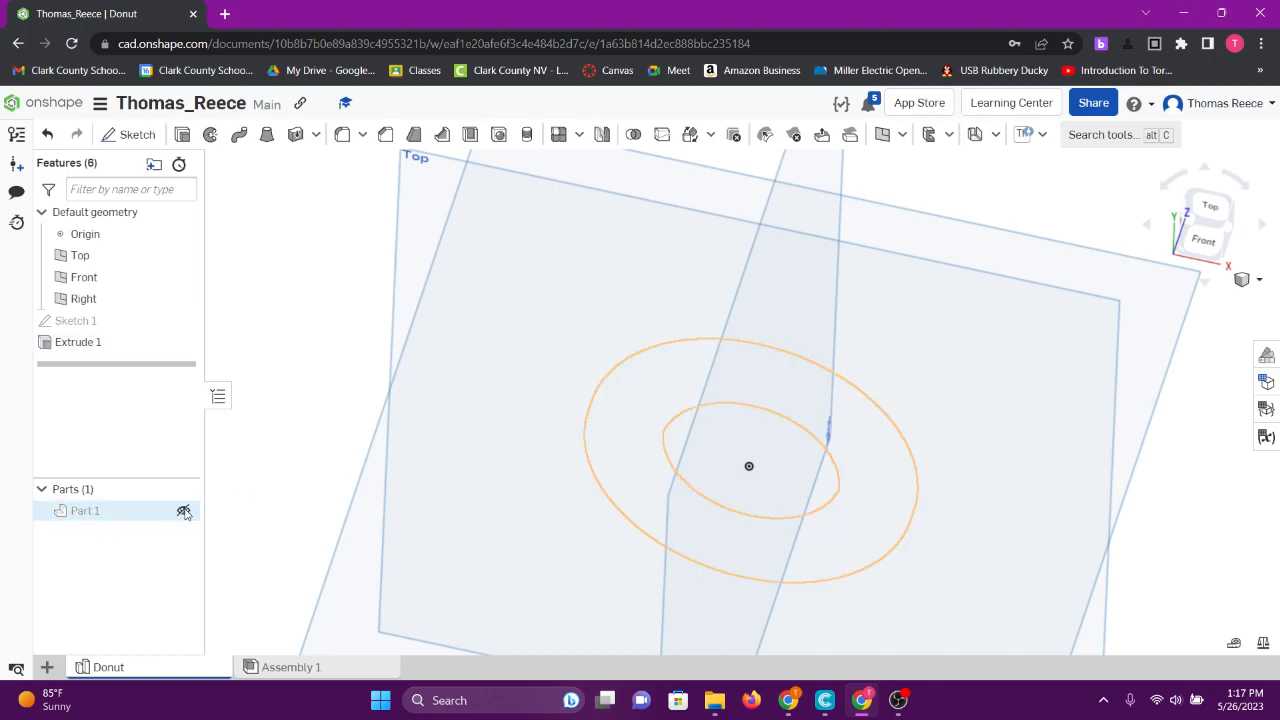
left_click(184, 511)
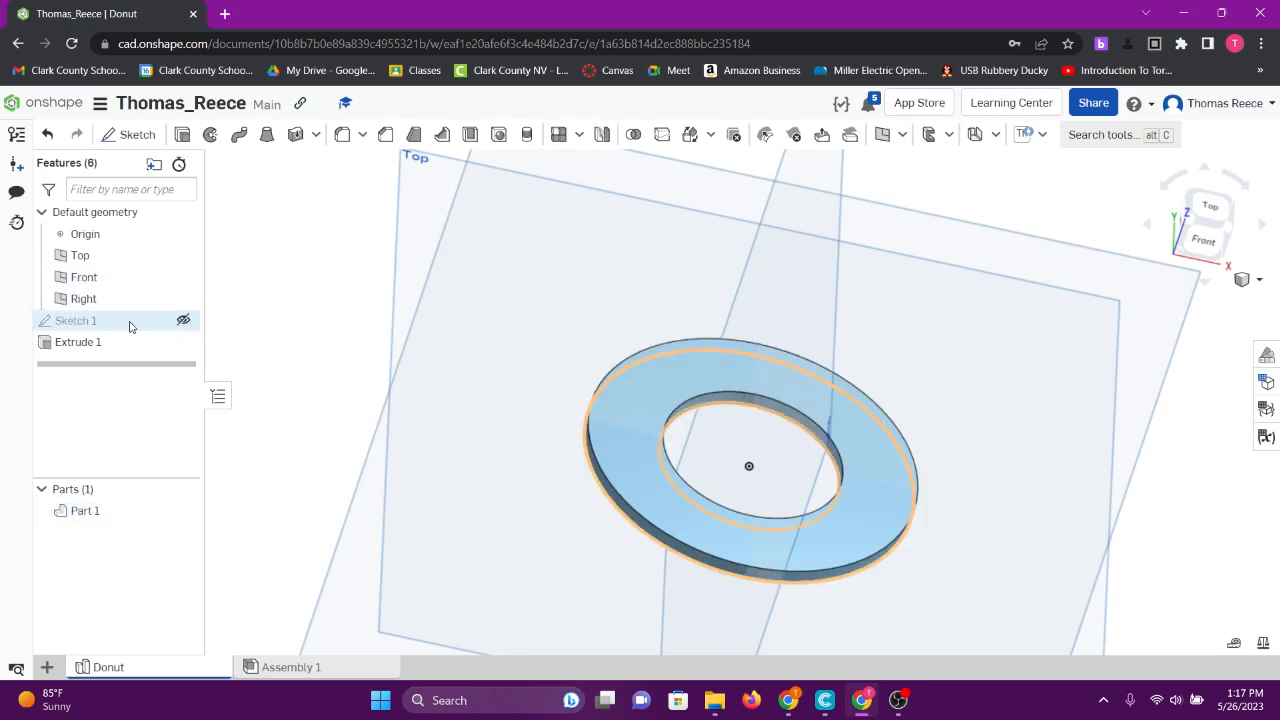
left_click(183, 320)
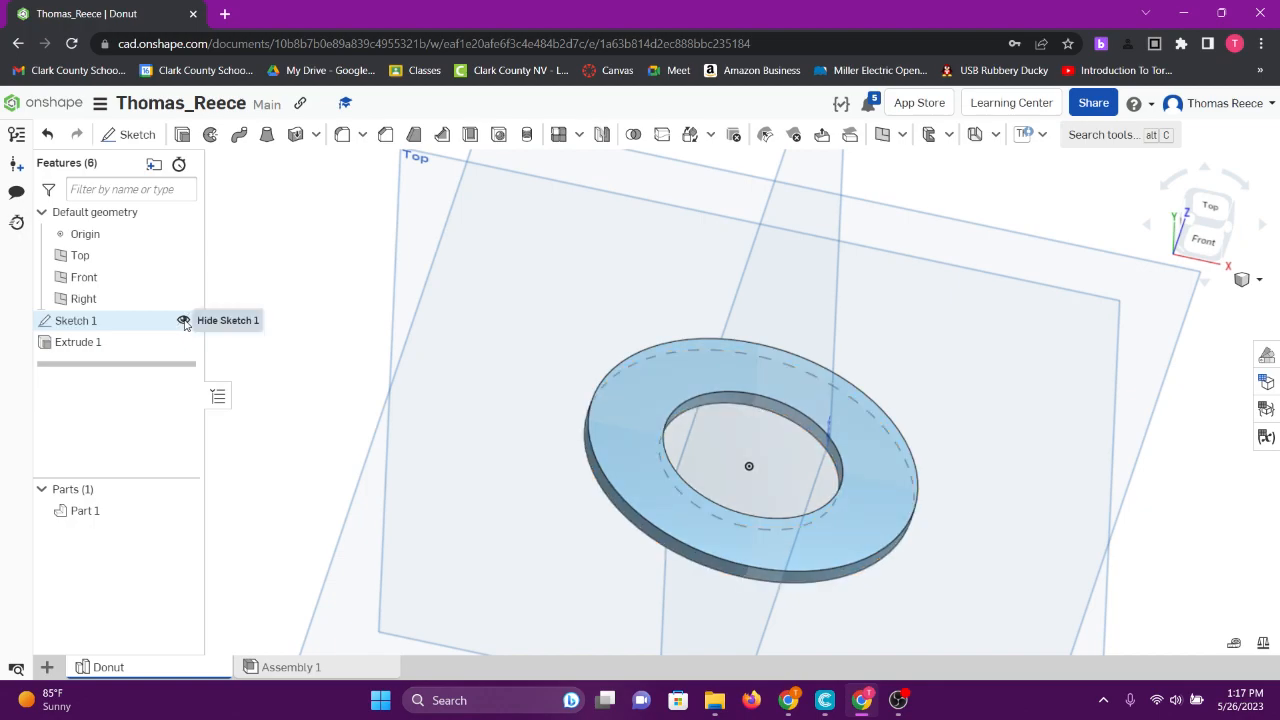
left_click(183, 320)
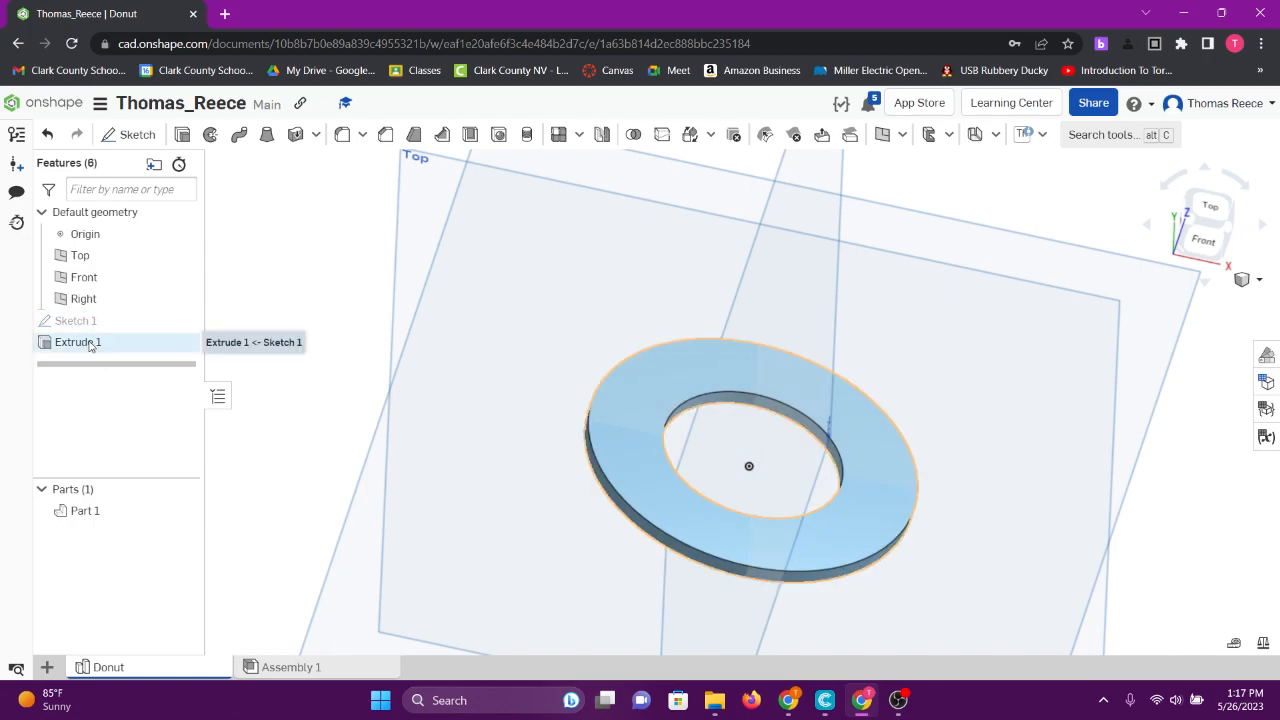
left_click(168, 342)
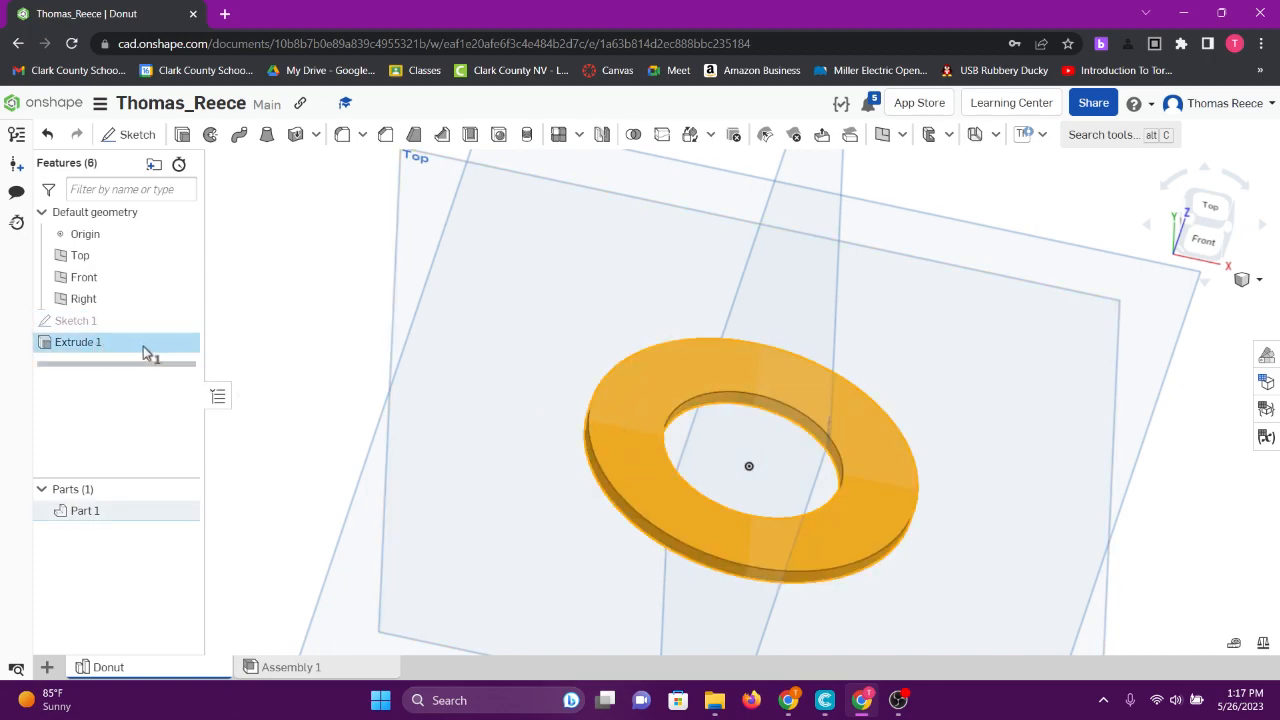
left_click(143, 347)
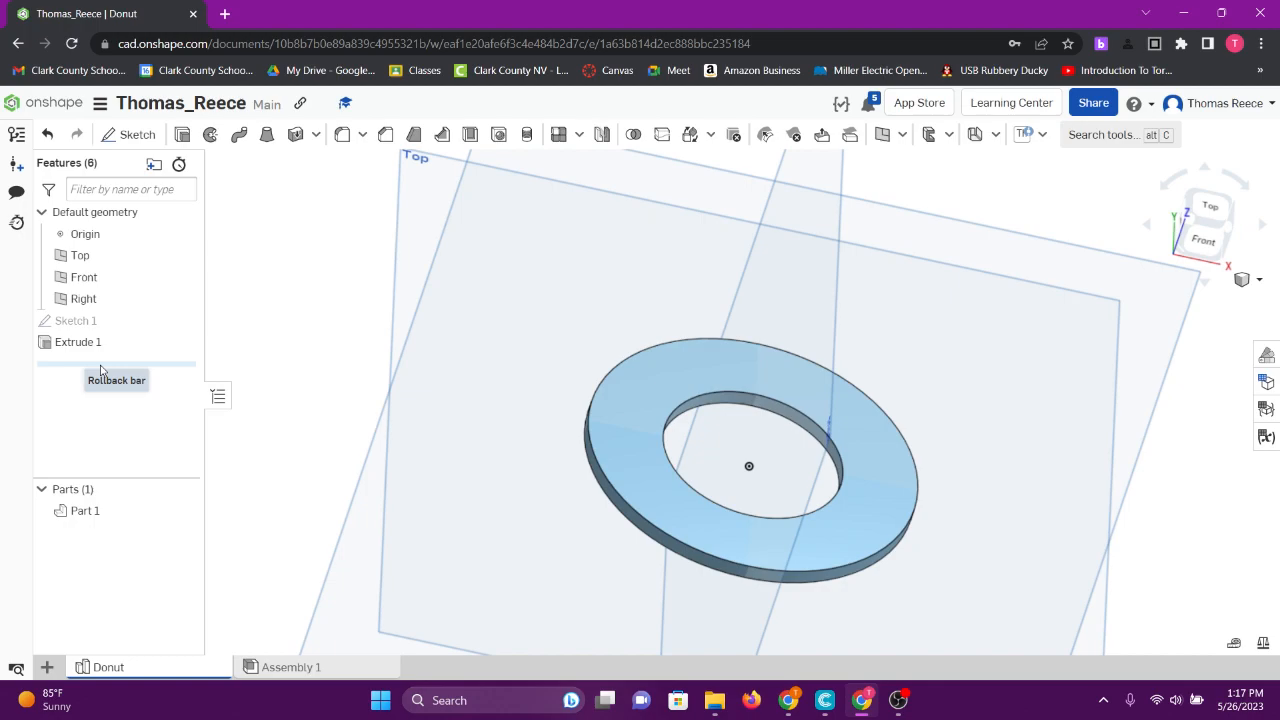
left_click_drag(100, 370, 105, 342)
left_click(180, 321)
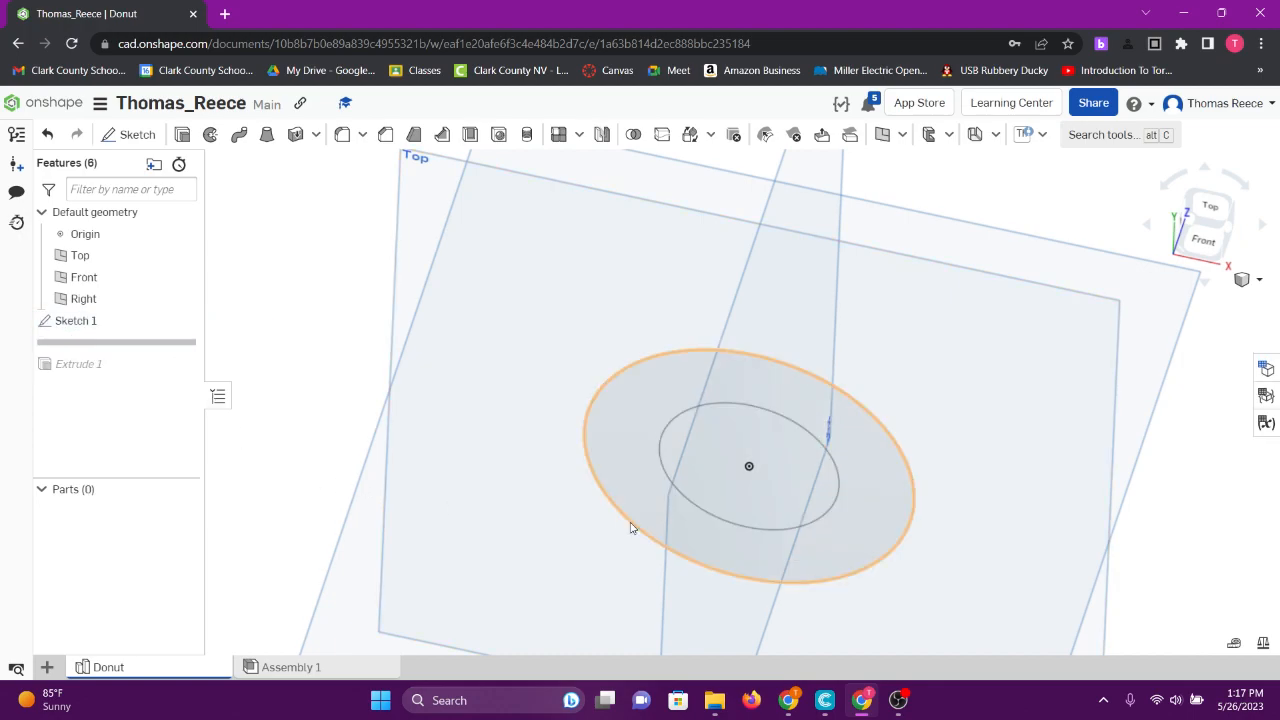
mouse_move(829, 457)
right_mouse_down()
mouse_move(783, 486)
mouse_move(827, 482)
mouse_move(802, 475)
right_mouse_up()
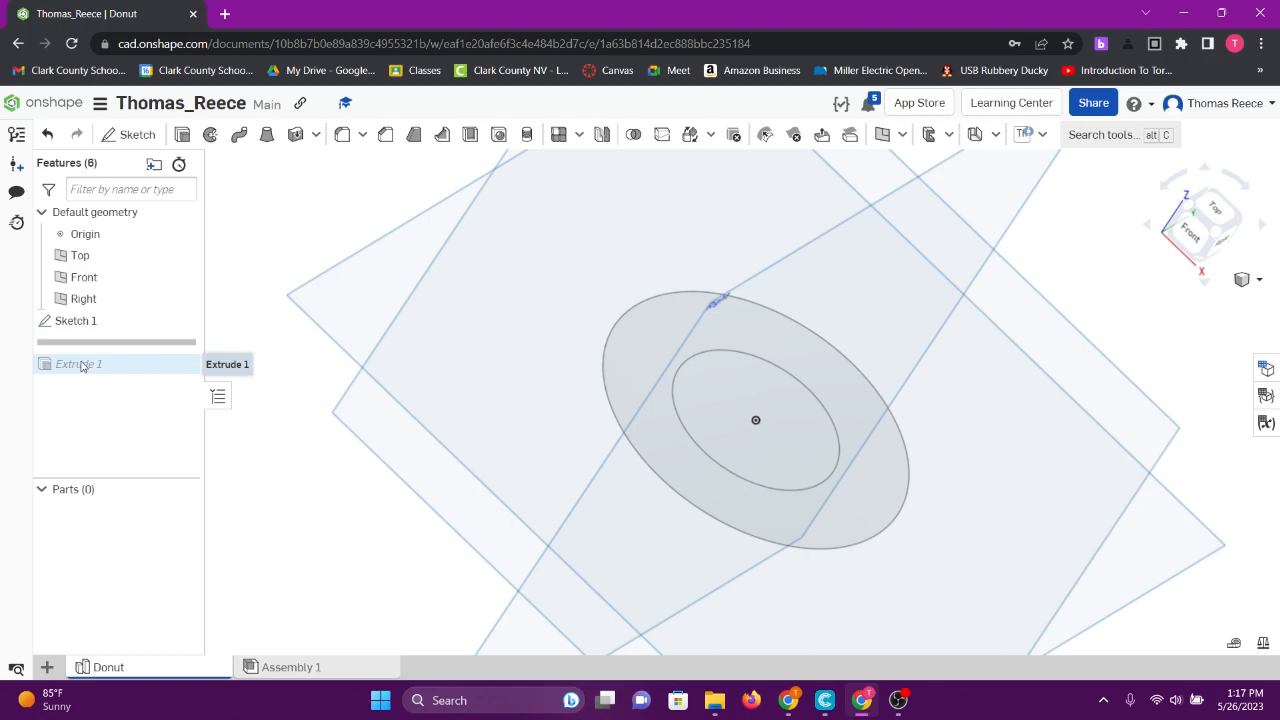
mouse_move(110, 345)
left_mouse_down()
mouse_move(120, 390)
mouse_move(116, 366)
left_mouse_up()
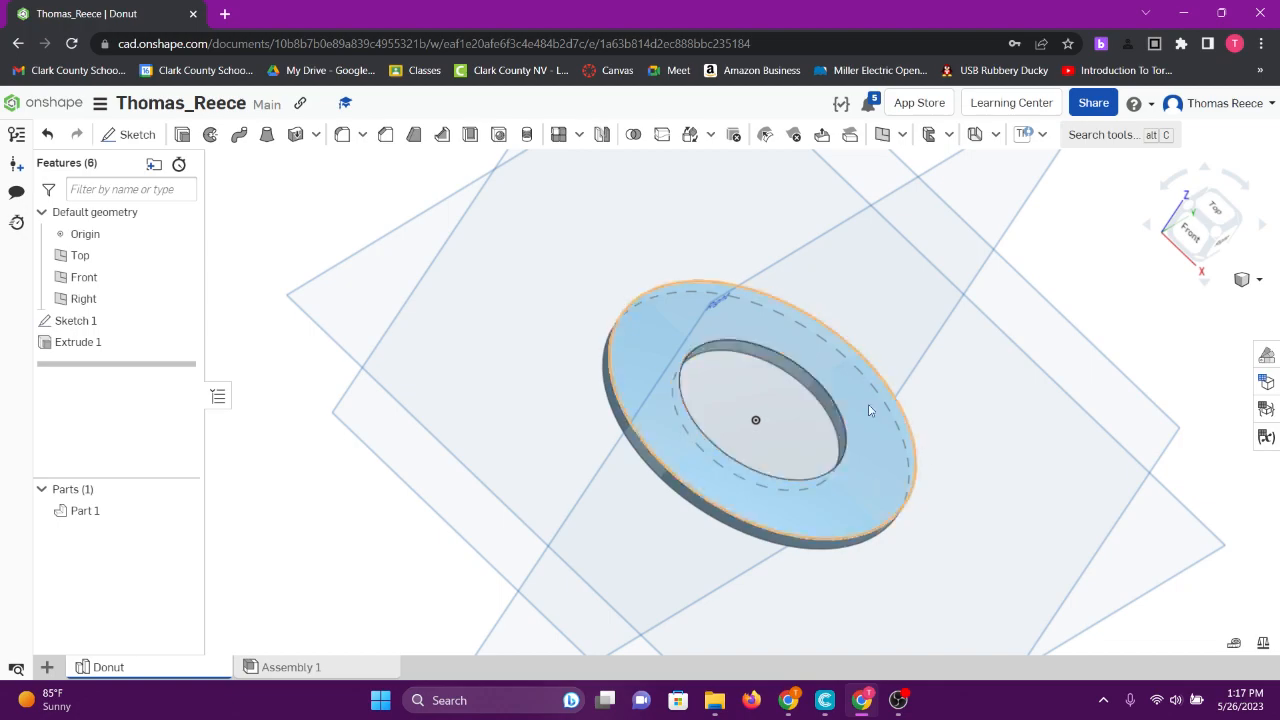
left_click(184, 320)
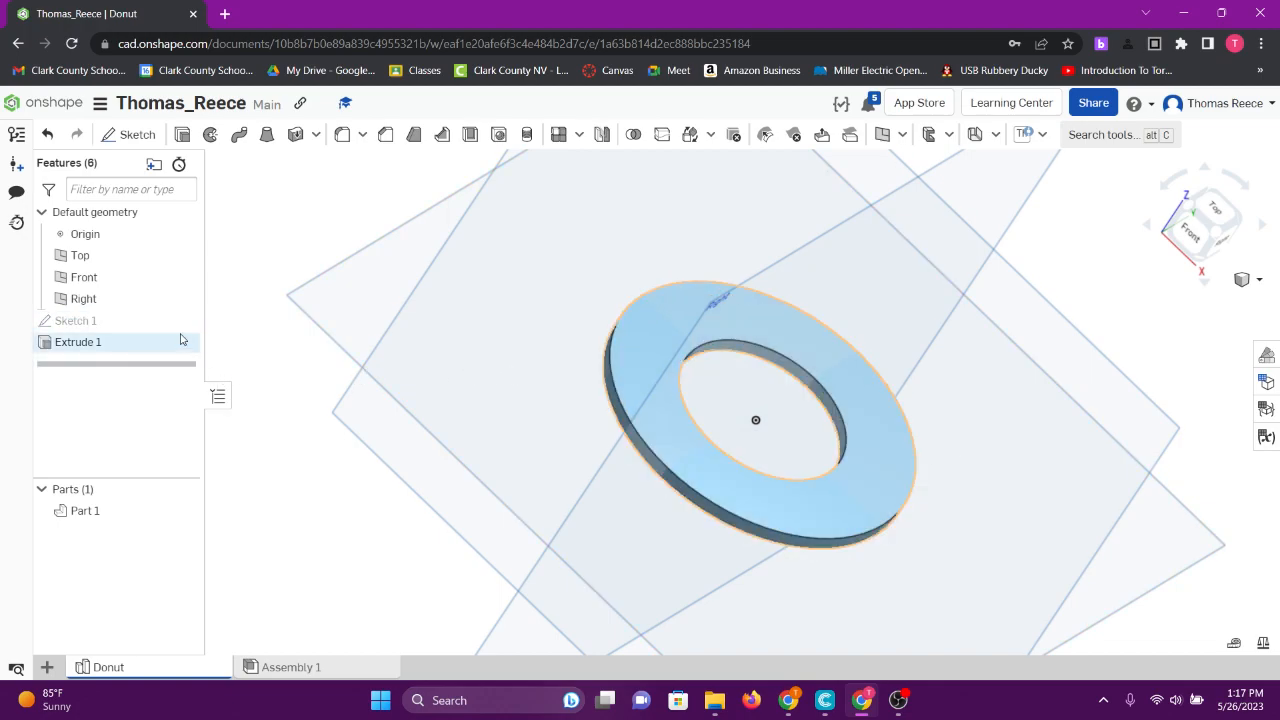
right_click_drag(457, 429, 433, 456)
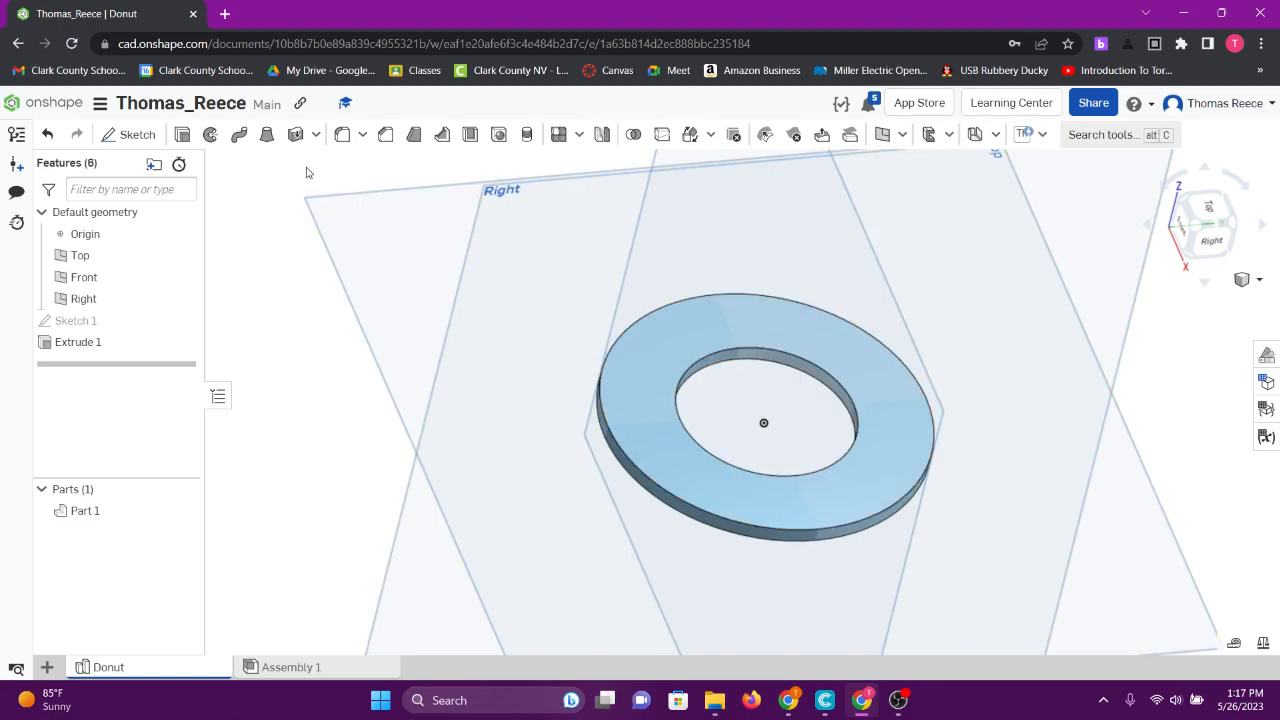
left_click(188, 106)
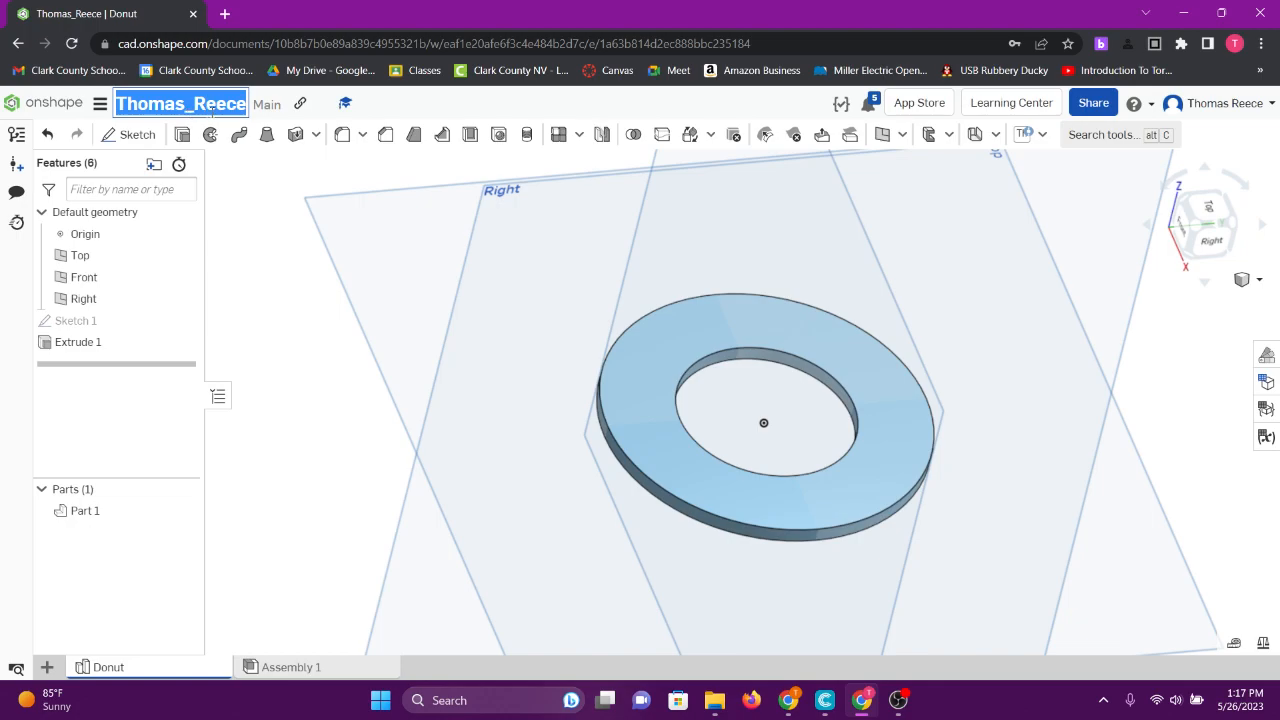
left_click(329, 474)
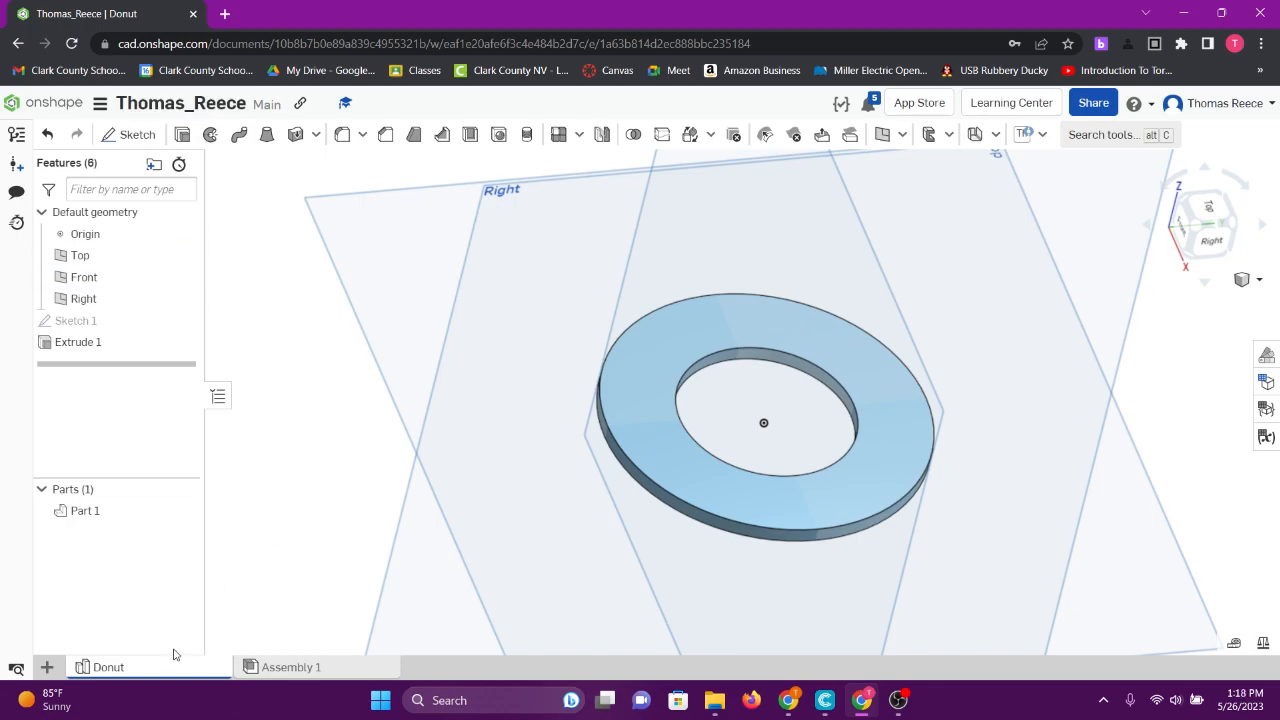
right_click(121, 672)
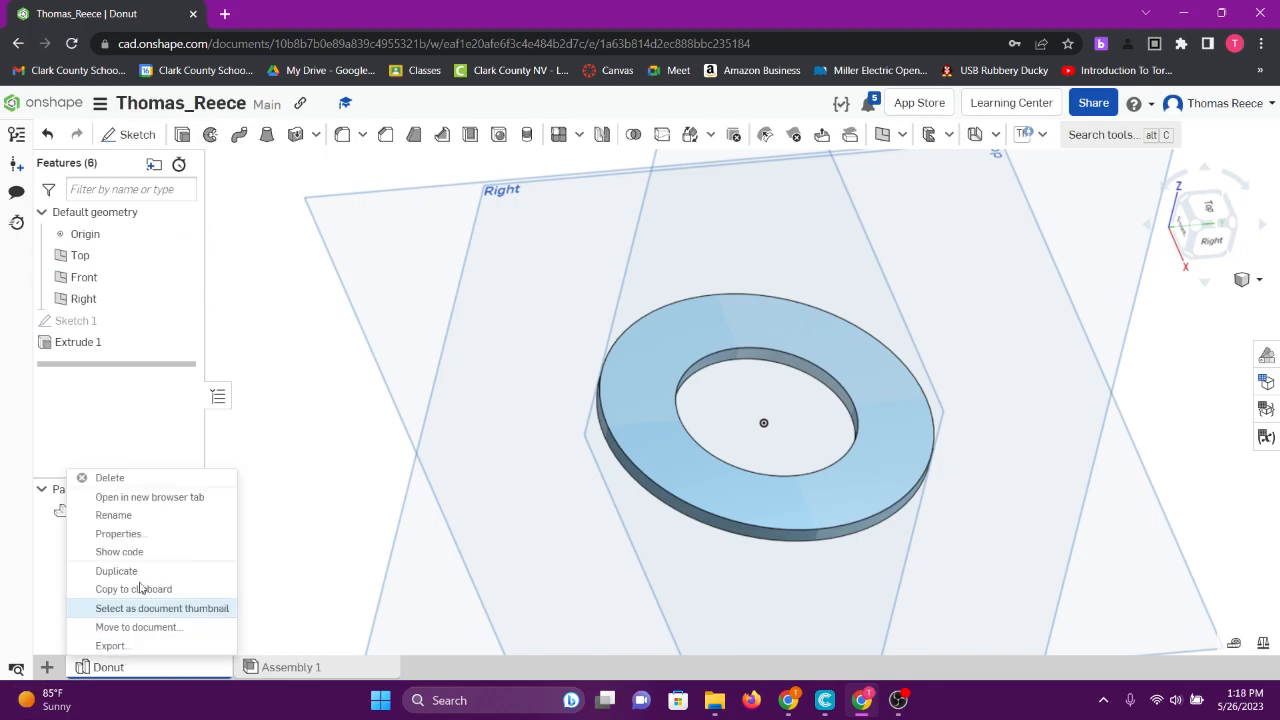
left_click(140, 522)
left_click(154, 667)
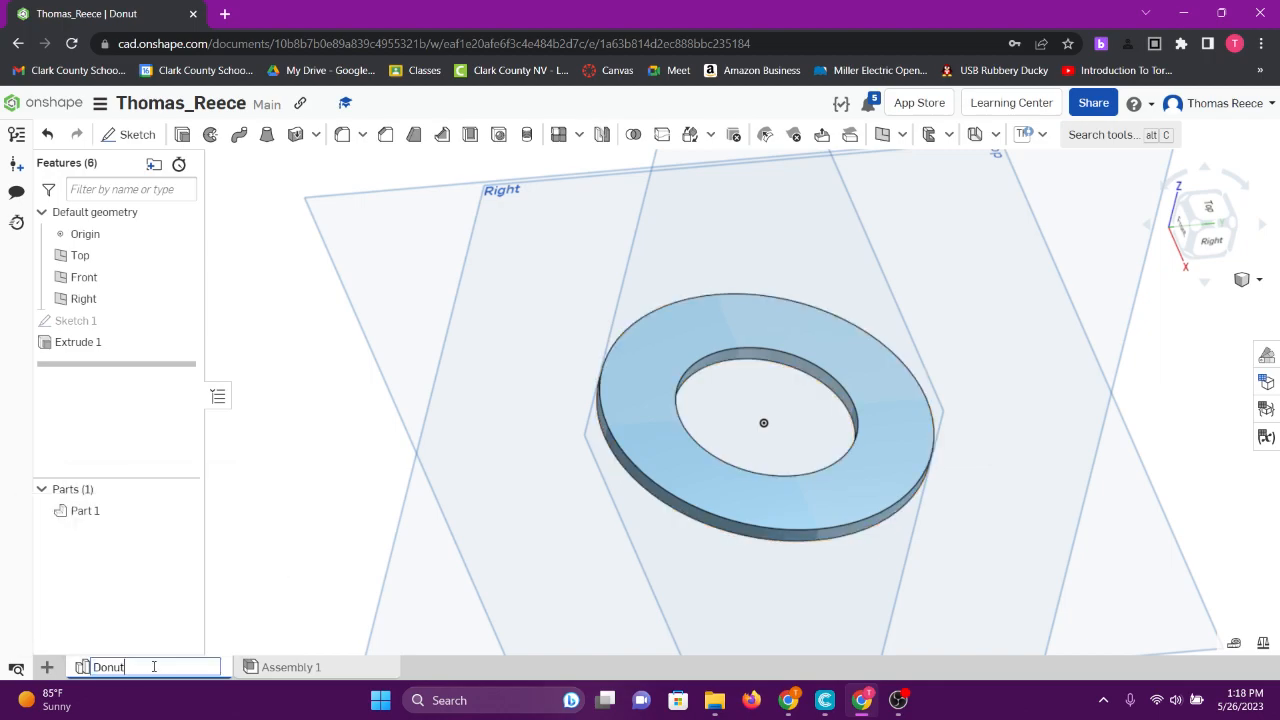
key("Return")
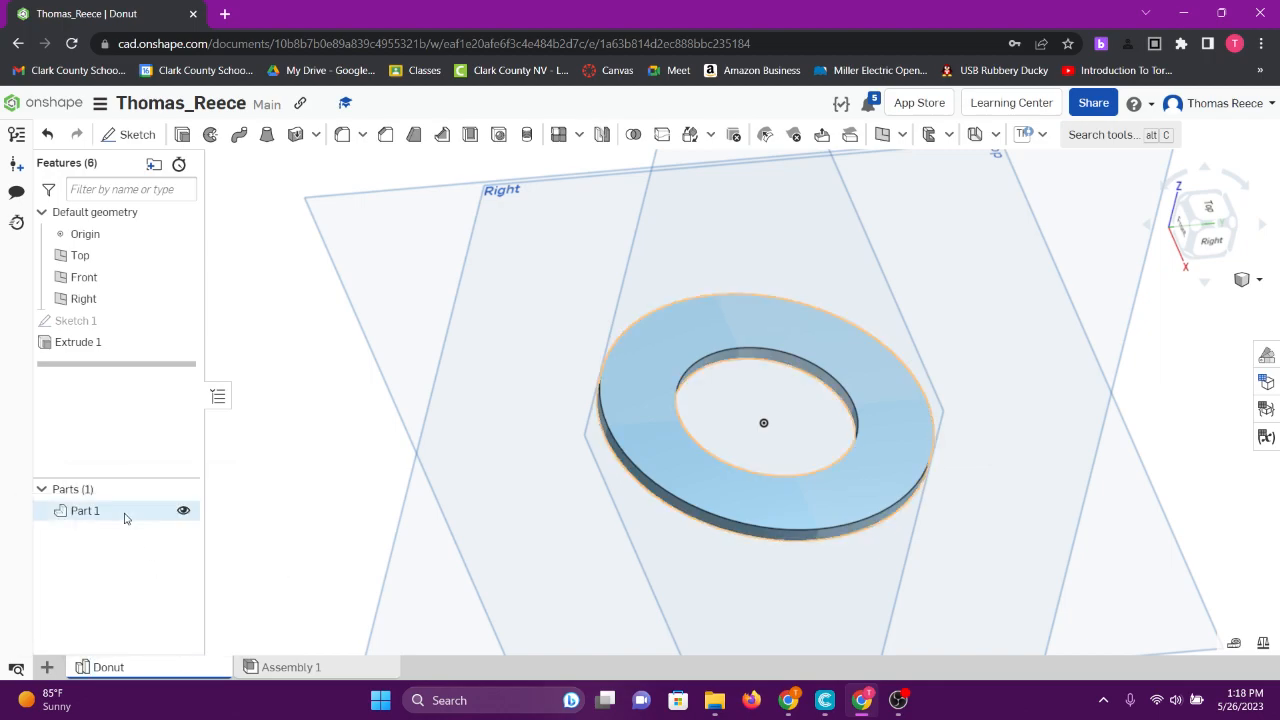